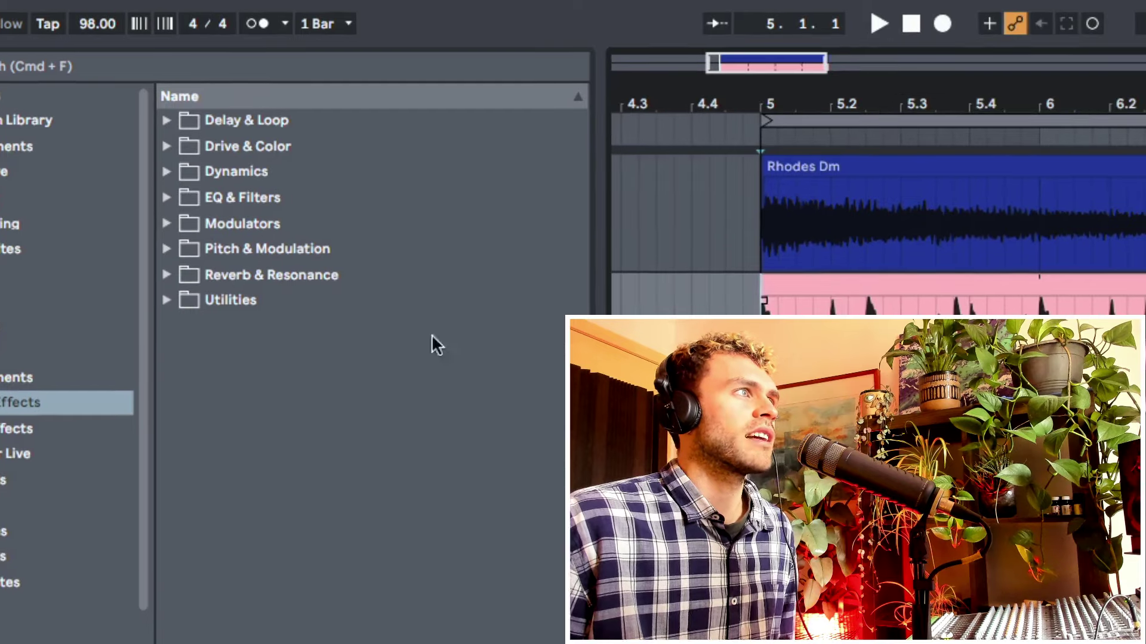
- Search the help commands for "dupli" to find the Duplicate command
left_click(379, 8)
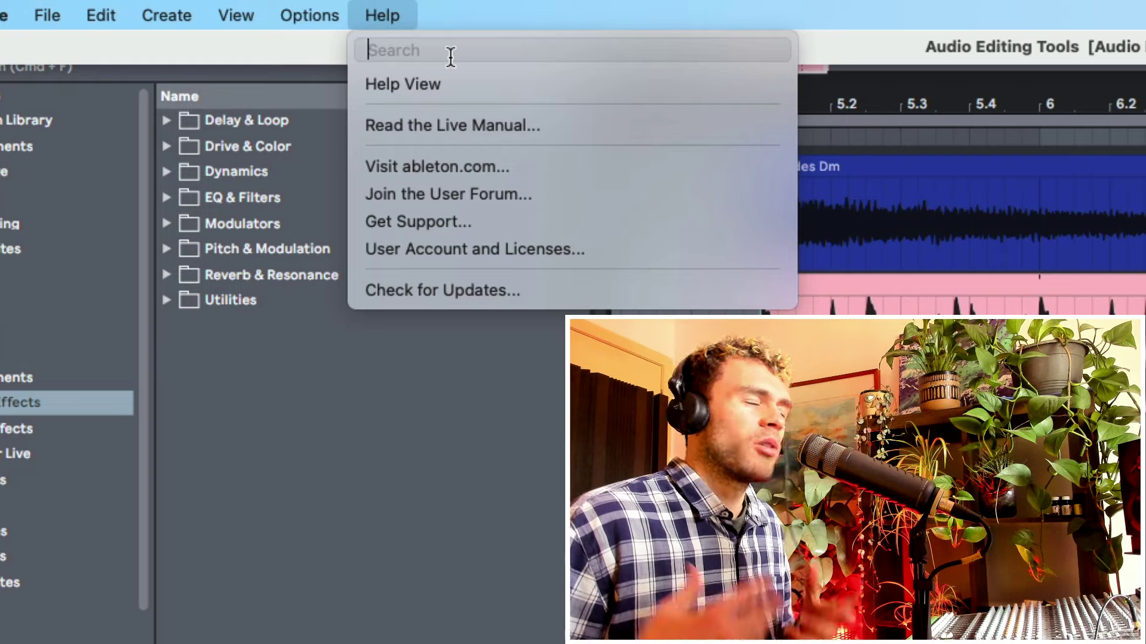
type("dupli")
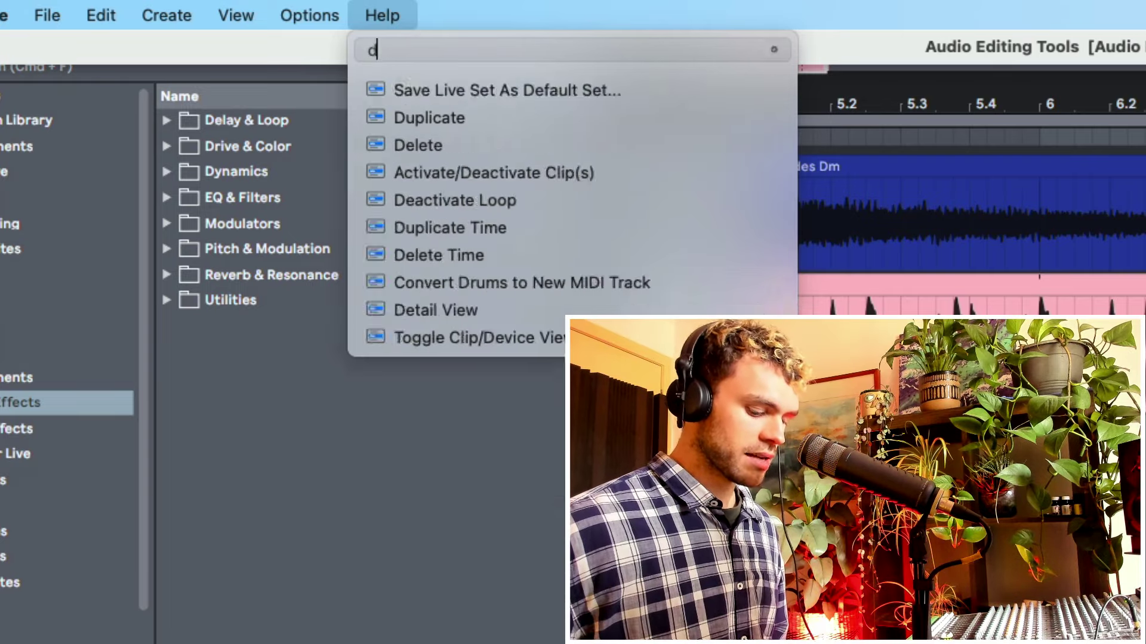
mouse_move(419, 121)
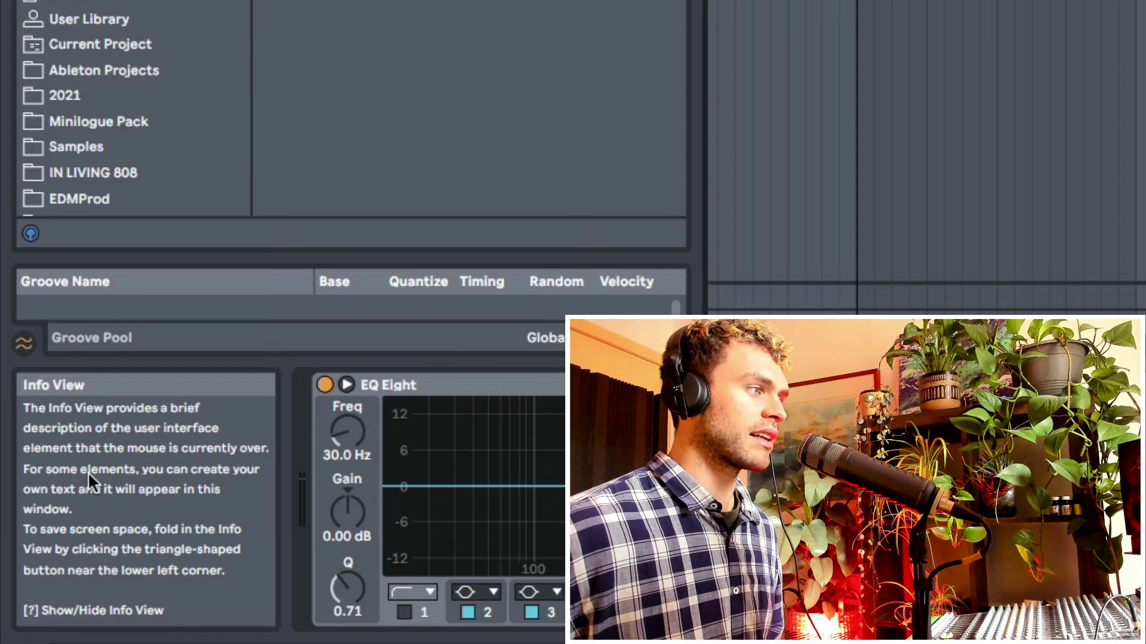
- Toggle the Info View and read its description of the Consolidate command
key("question")
key("question")
key("question")
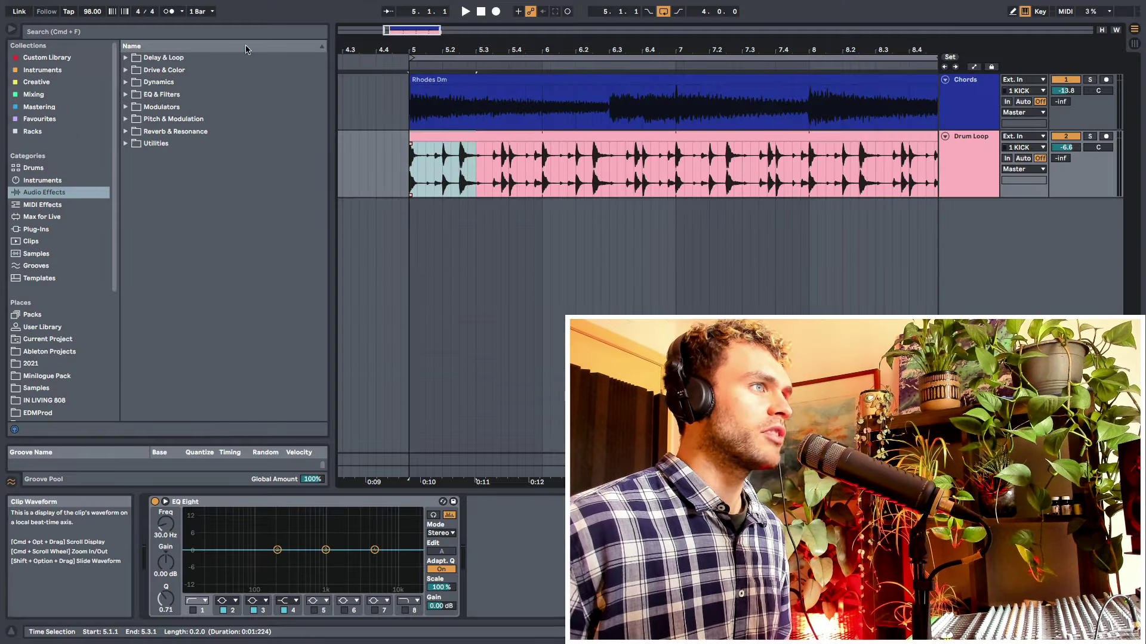
left_click(93, 7)
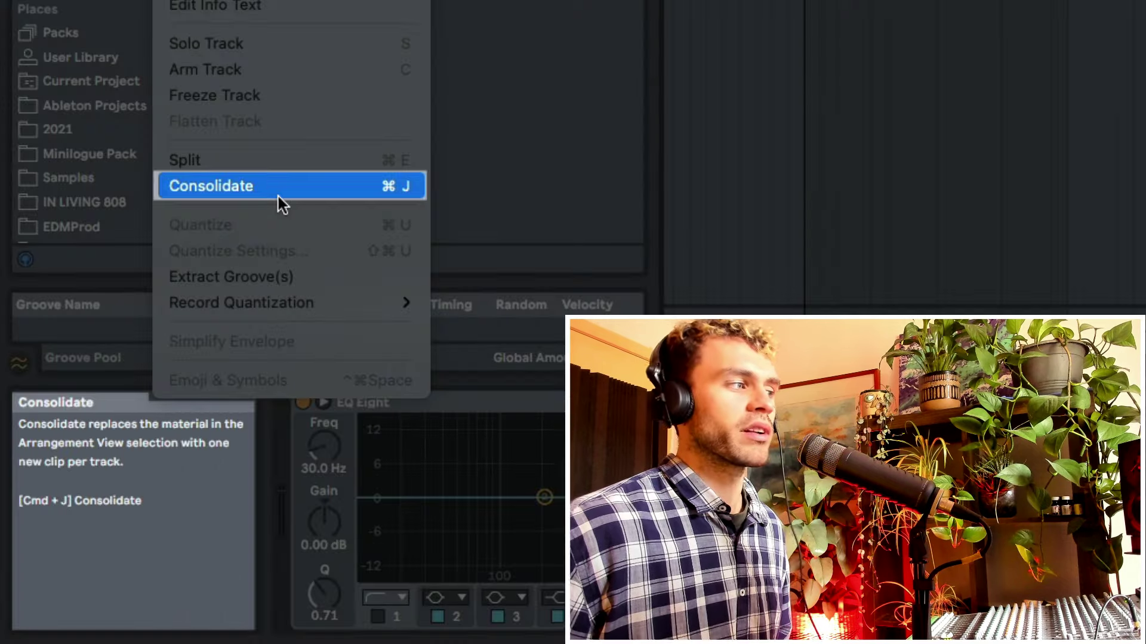
left_click(278, 196)
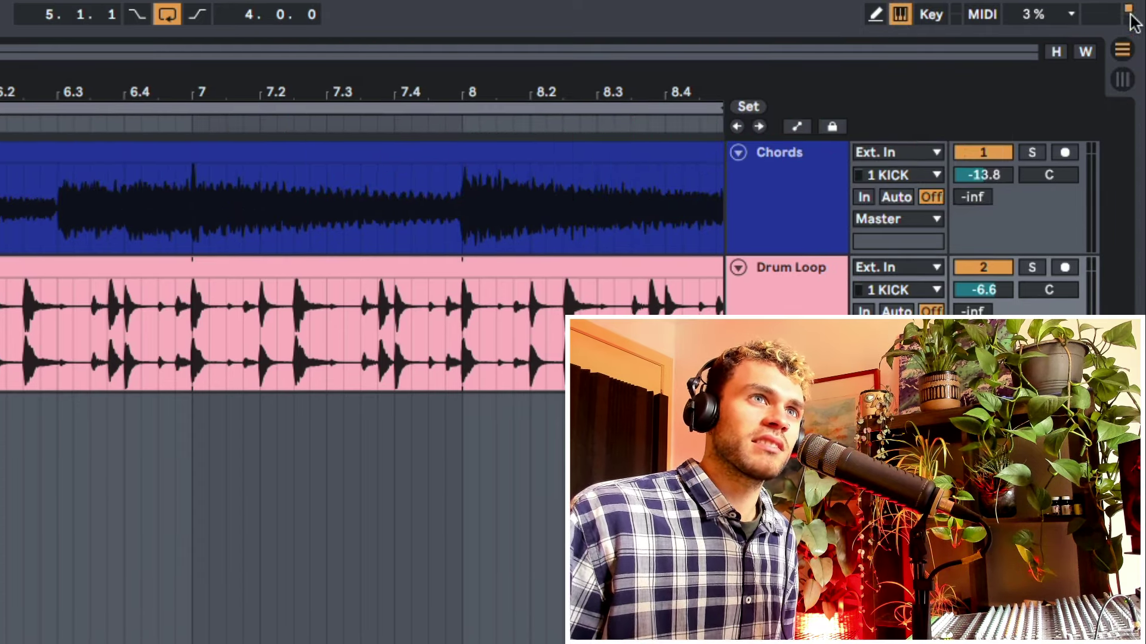
- Turn off the computer MIDI keyboard, and toggle automation mode on and off
left_click(900, 15)
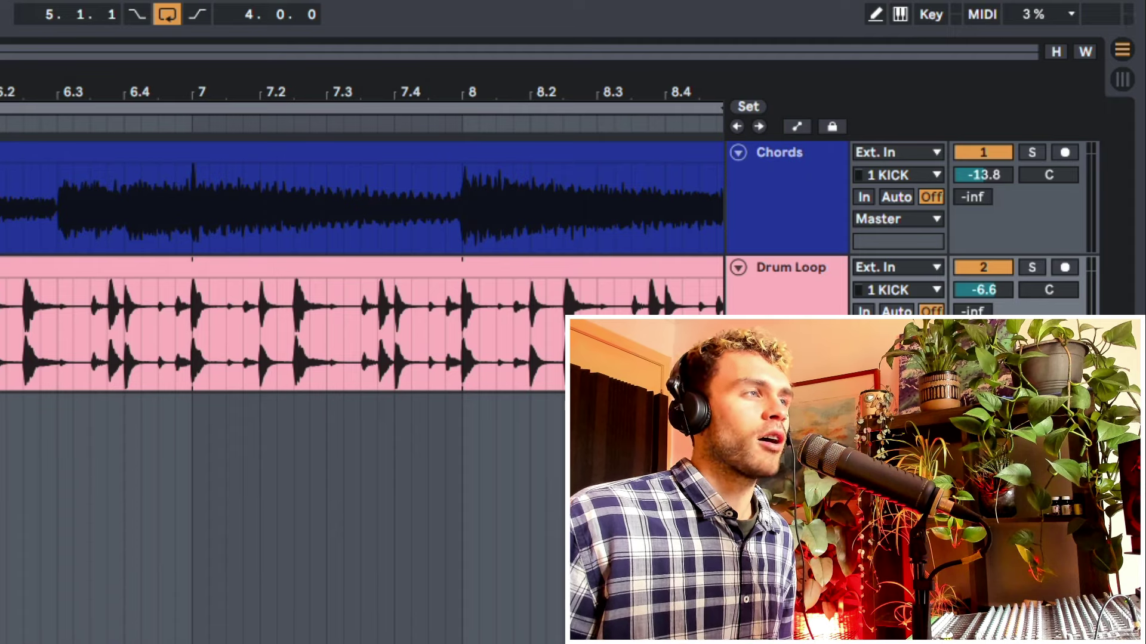
key("a")
key("a")
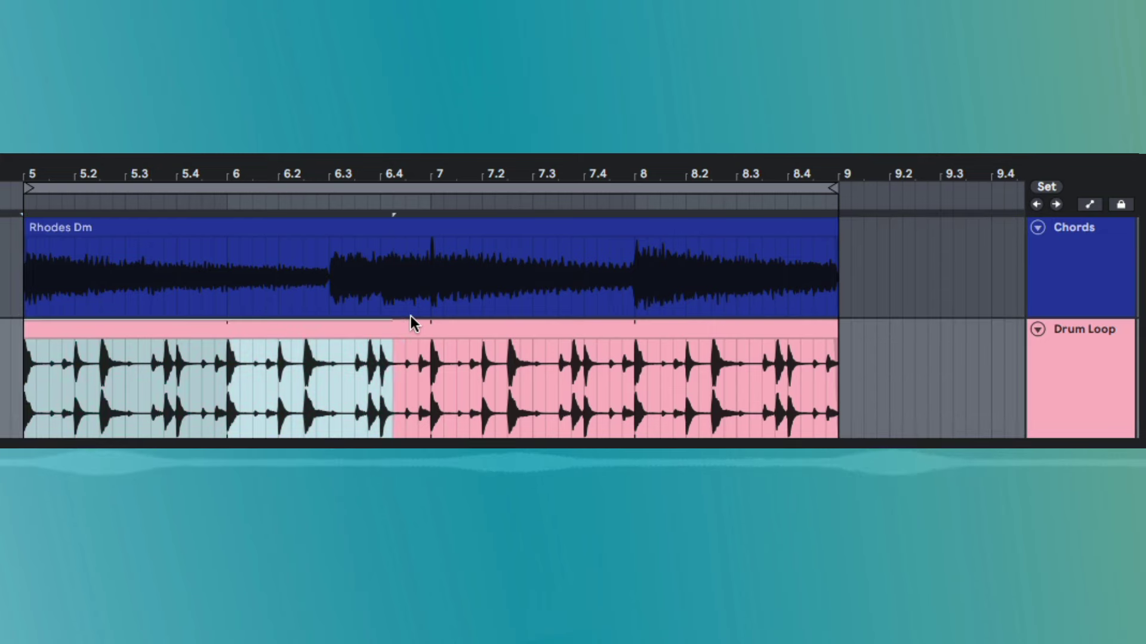
- Select bars 5 and 6 across the Chords and Drum Loop tracks and play the arrangement
left_click_drag(412, 322, 431, 298)
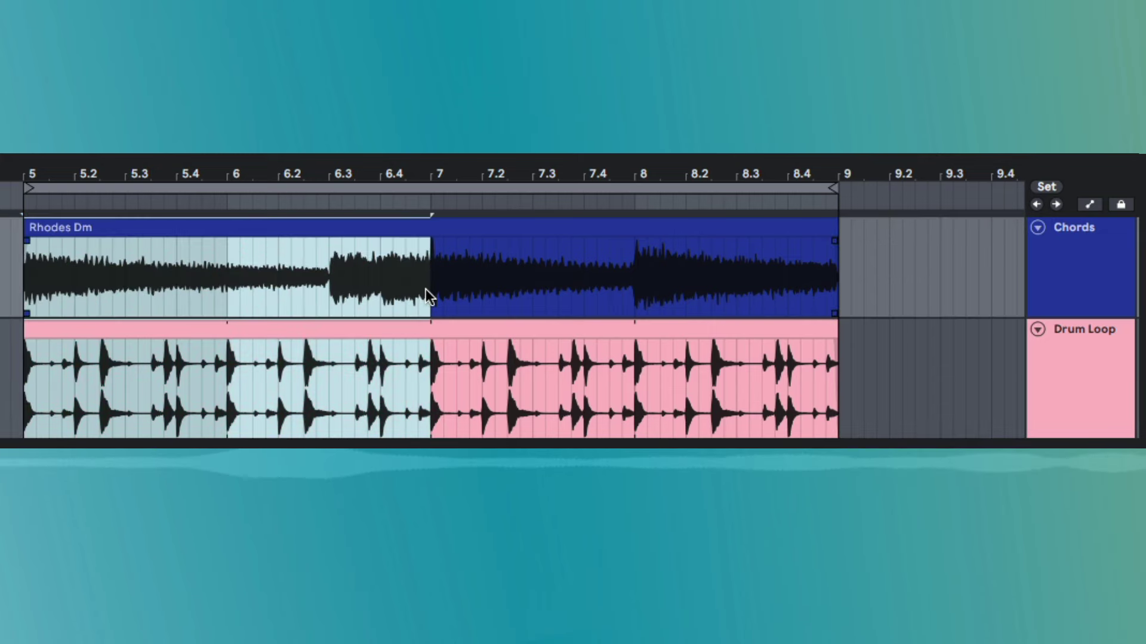
key("space")
left_click(246, 401)
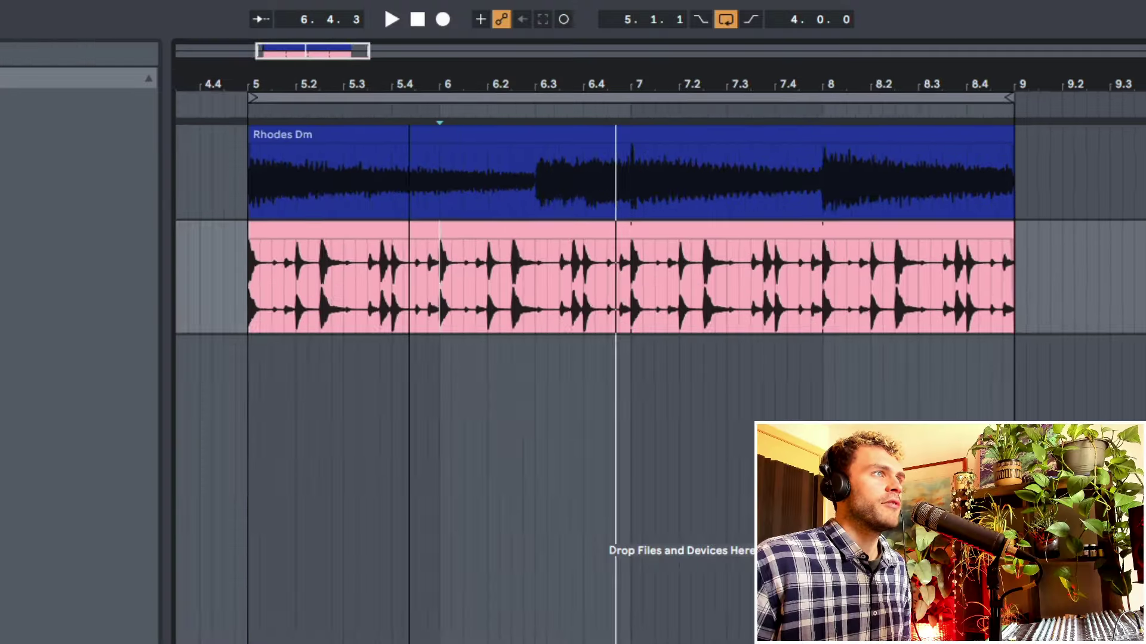
- Try out selecting a section of the Drum Loop waveform from bar 5 and selecting the entire clip
left_click_drag(408, 85, 841, 136)
left_click_drag(451, 86, 229, 94)
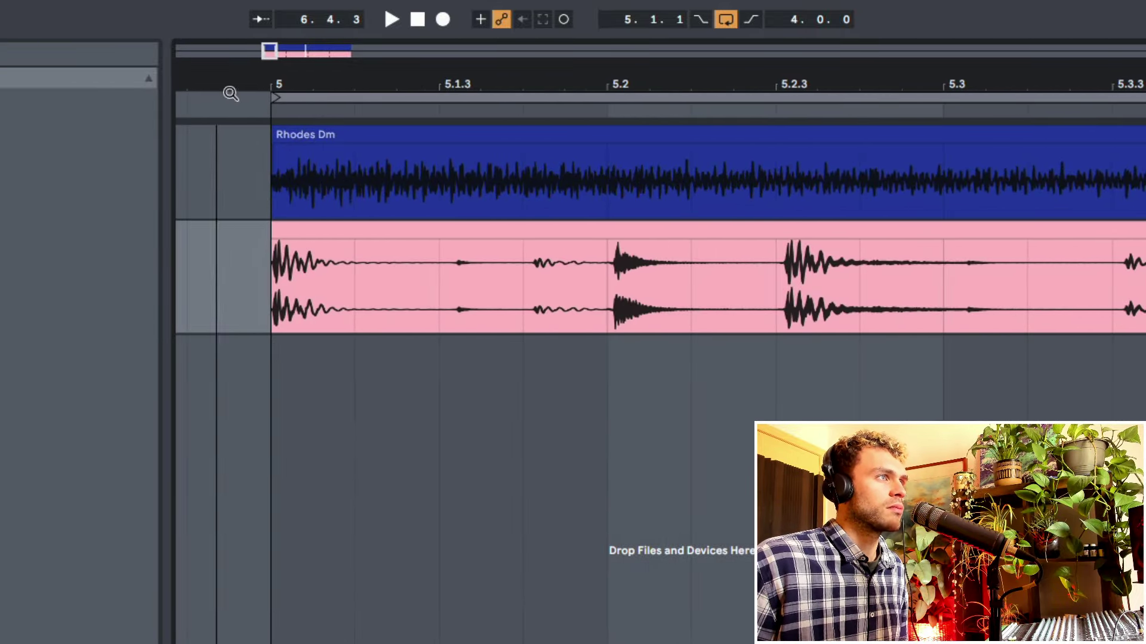
left_click(355, 244)
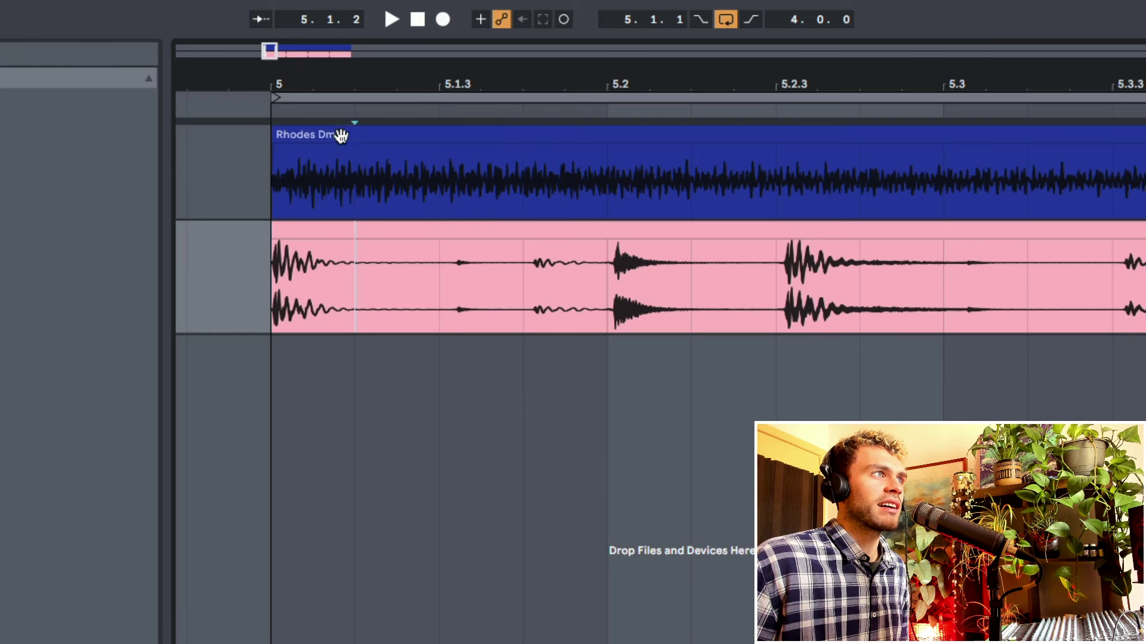
left_click_drag(269, 294, 813, 315)
left_click(294, 291)
left_click_drag(301, 235, 375, 244)
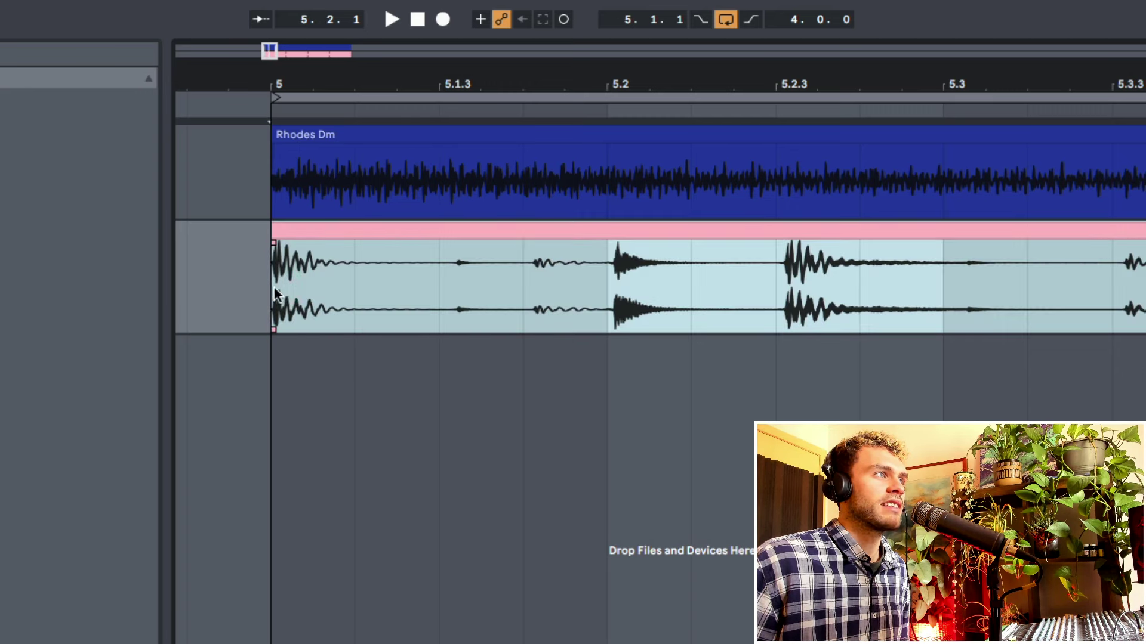
left_click_drag(275, 292, 789, 288)
left_click_drag(278, 286, 921, 291)
left_click(910, 232)
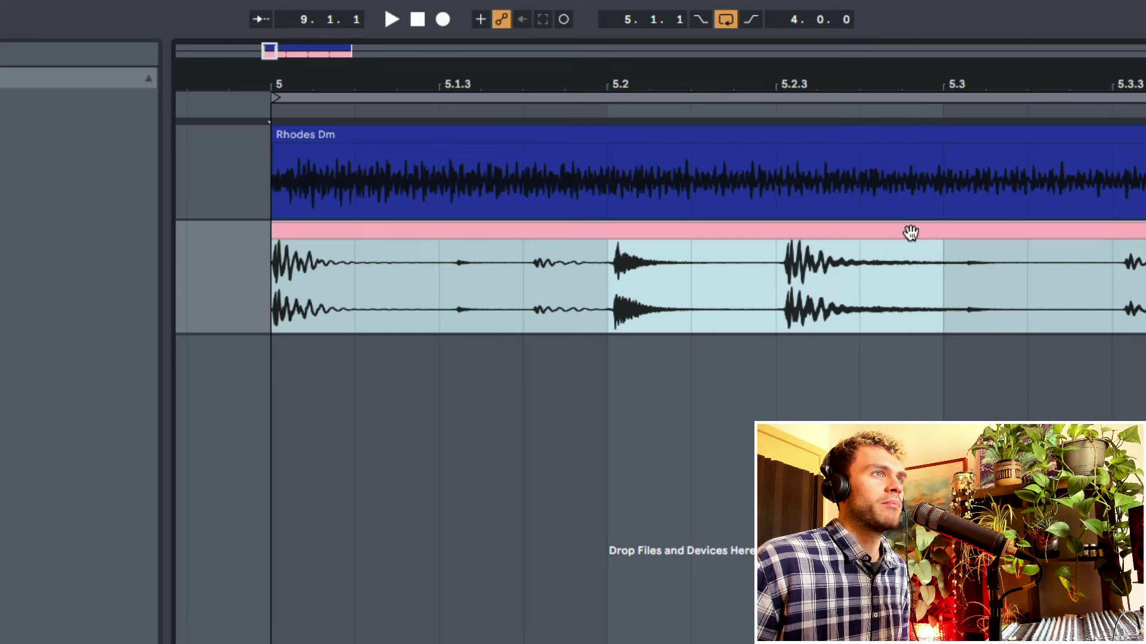
mouse_move(918, 232)
left_mouse_down()
mouse_move(750, 236)
mouse_move(912, 241)
left_mouse_up()
left_click(298, 311)
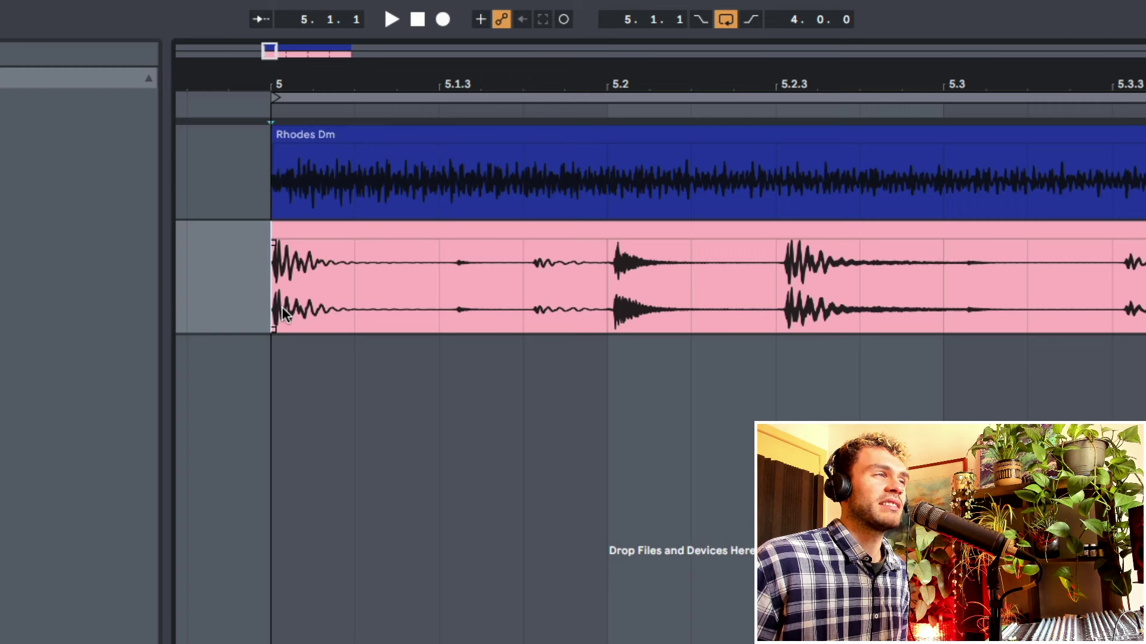
- Try moving the Drum Loop's first kick hit, from 5.1.1 to 5.1.3, over to 5.3, and undo the move
left_click_drag(280, 315, 416, 321)
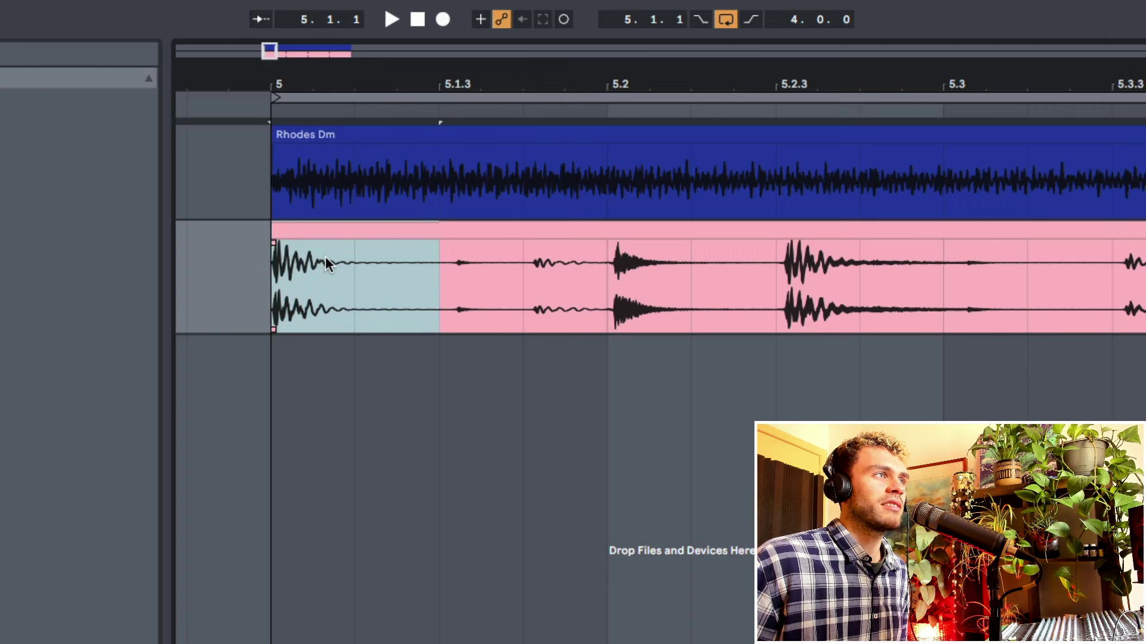
left_click_drag(326, 231, 960, 274)
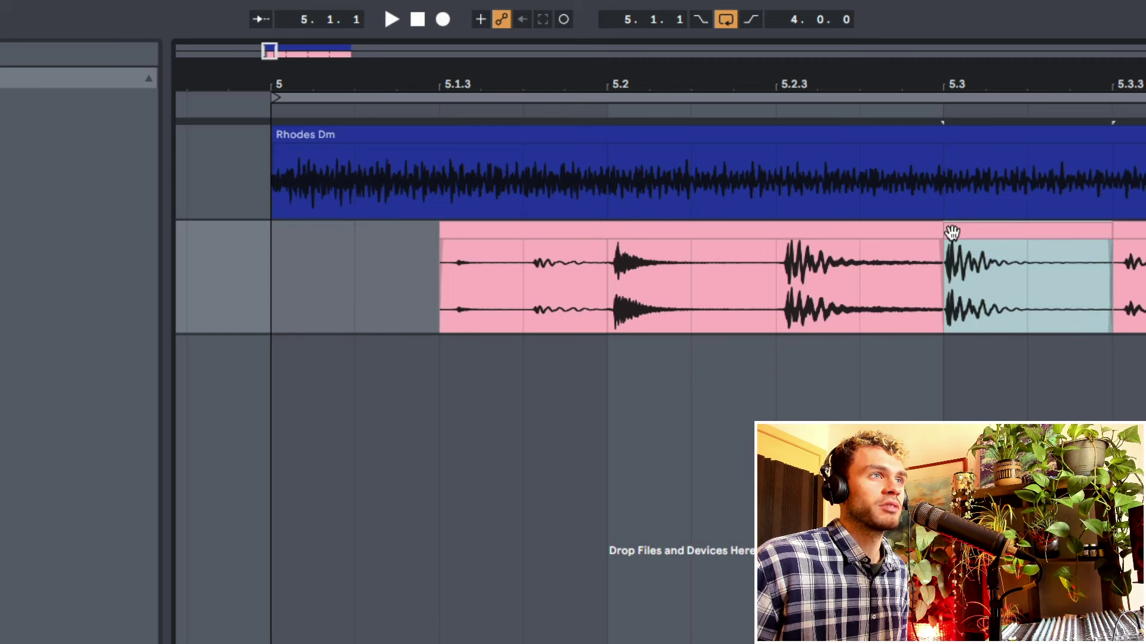
key("super+z")
- Move the Drum Loop's first kick hit, spanning 5.1.1 to 5.1.3, to 5.2.3
key("minus")
left_click_drag(266, 306, 361, 296)
left_click_drag(302, 233, 614, 316)
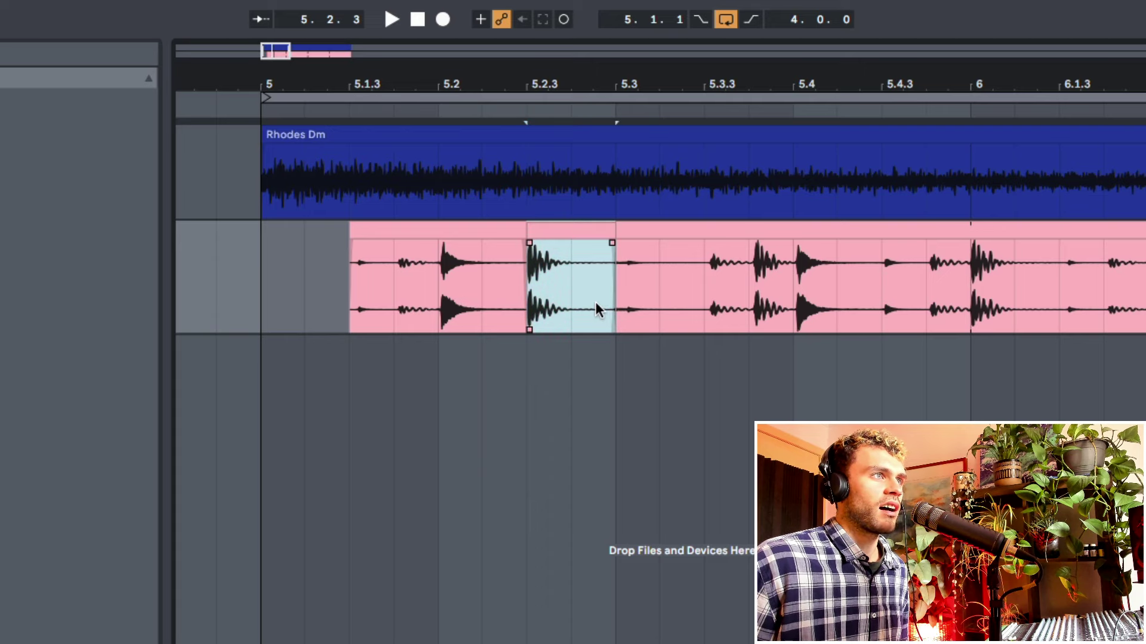
- Copy the kick hit at 5.2.3 and paste it into the gap at 5.1.1 on the Drum Loop track
left_click_drag(523, 298, 603, 291)
key("super+e")
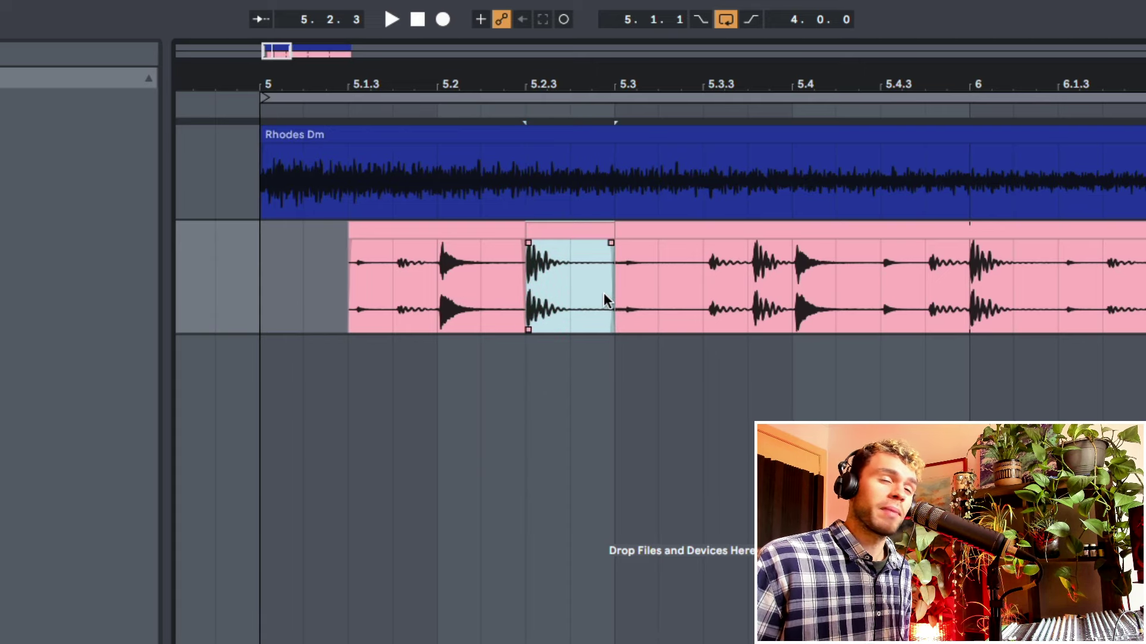
left_click(264, 292)
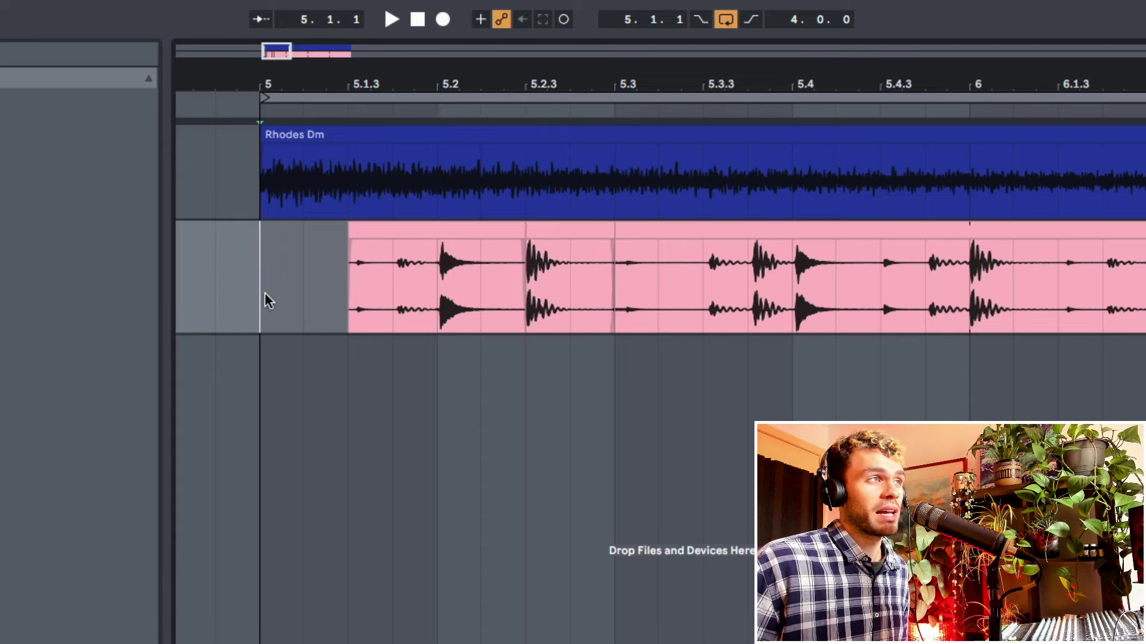
key("super+v")
- Compare the two kick hits at 5.1.1 and 5.2.3 and play the edited loop from 5.1.1
left_click_drag(260, 297, 360, 298)
left_click_drag(527, 309, 628, 309)
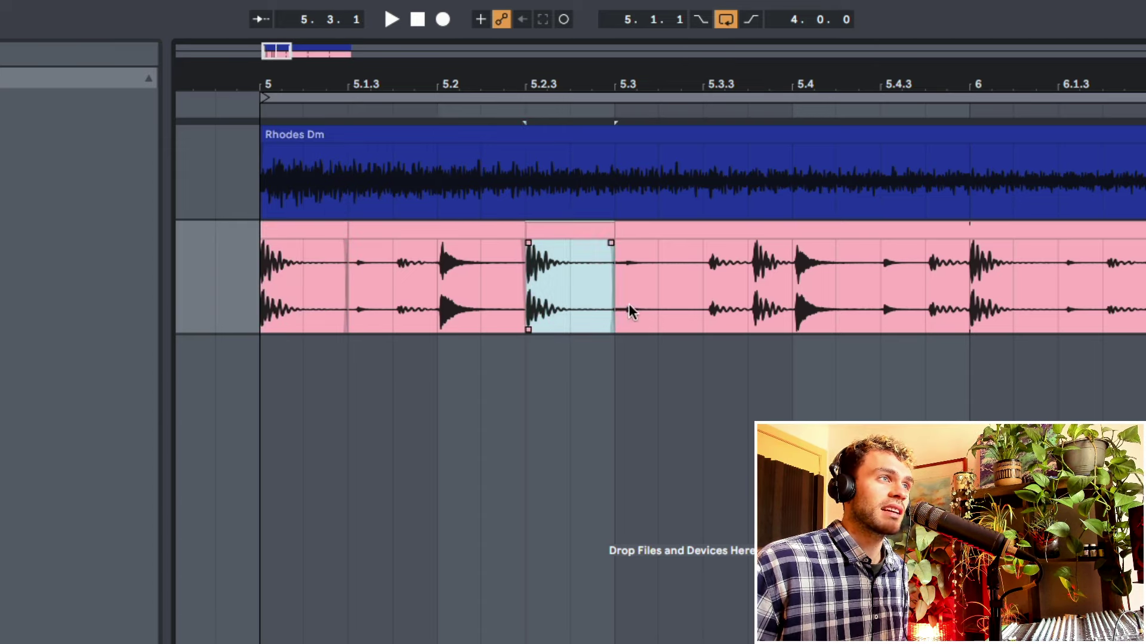
left_click_drag(263, 289, 336, 294)
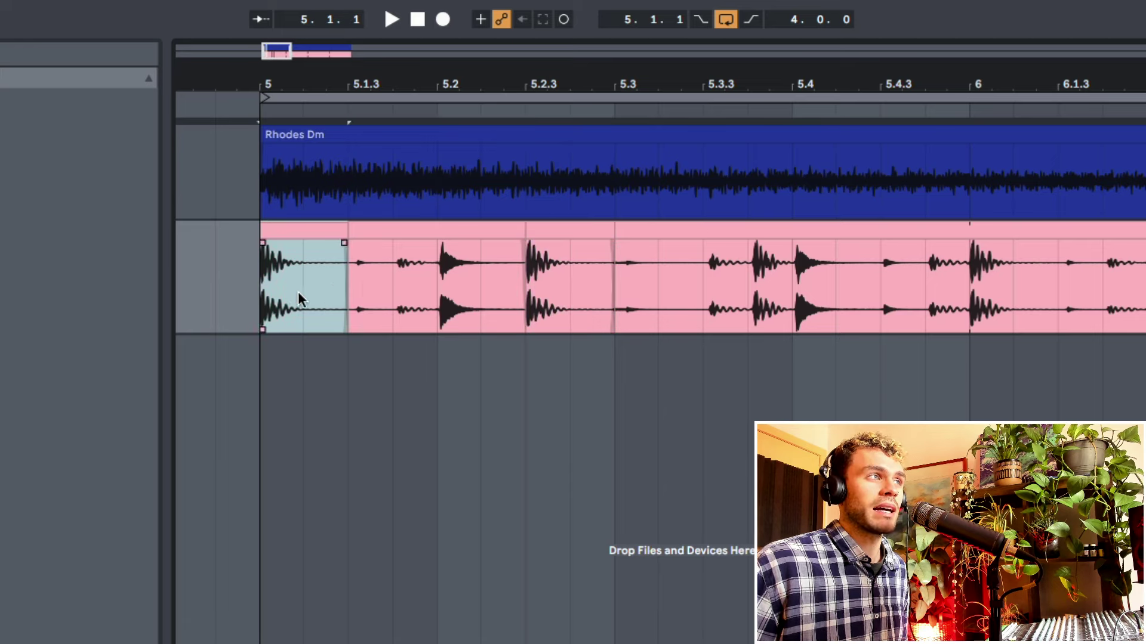
left_click(260, 297)
key("space")
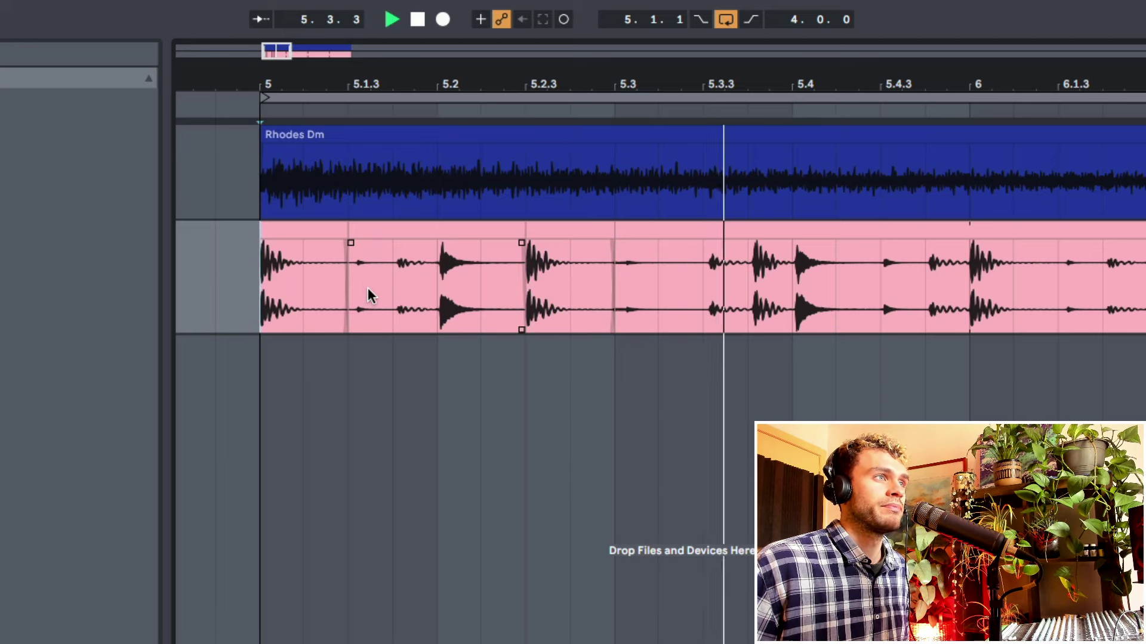
key("space")
- Extend the end of the kick clip at 5.2.3 to 5.3.3, and trim it back to 5.3.1
key("minus")
left_click_drag(497, 308, 545, 304)
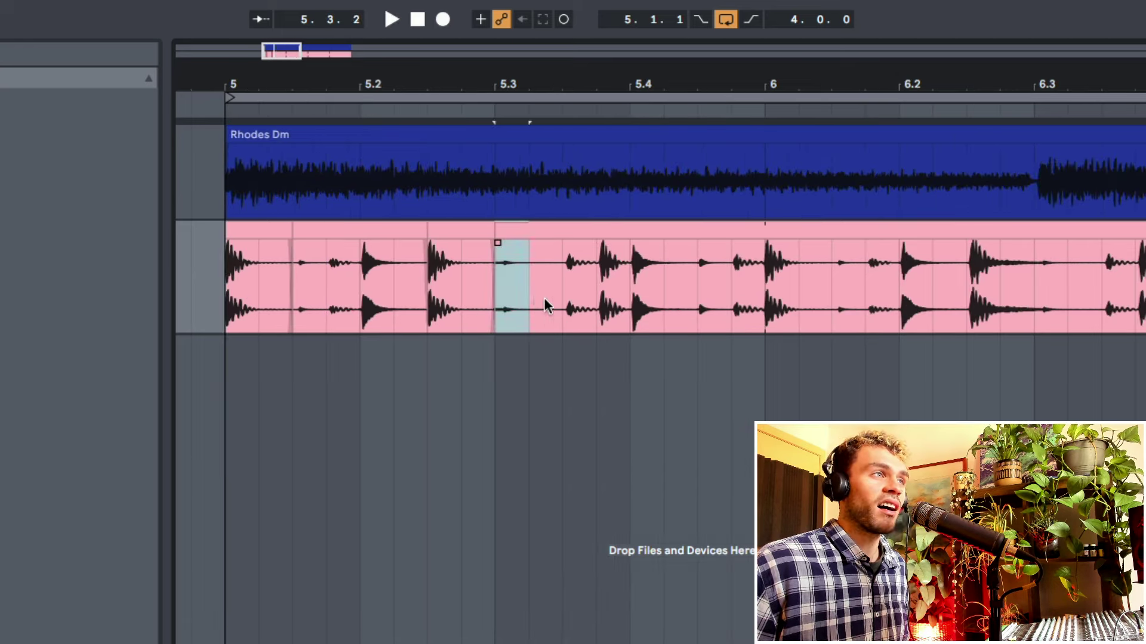
key("minus")
left_click(394, 310)
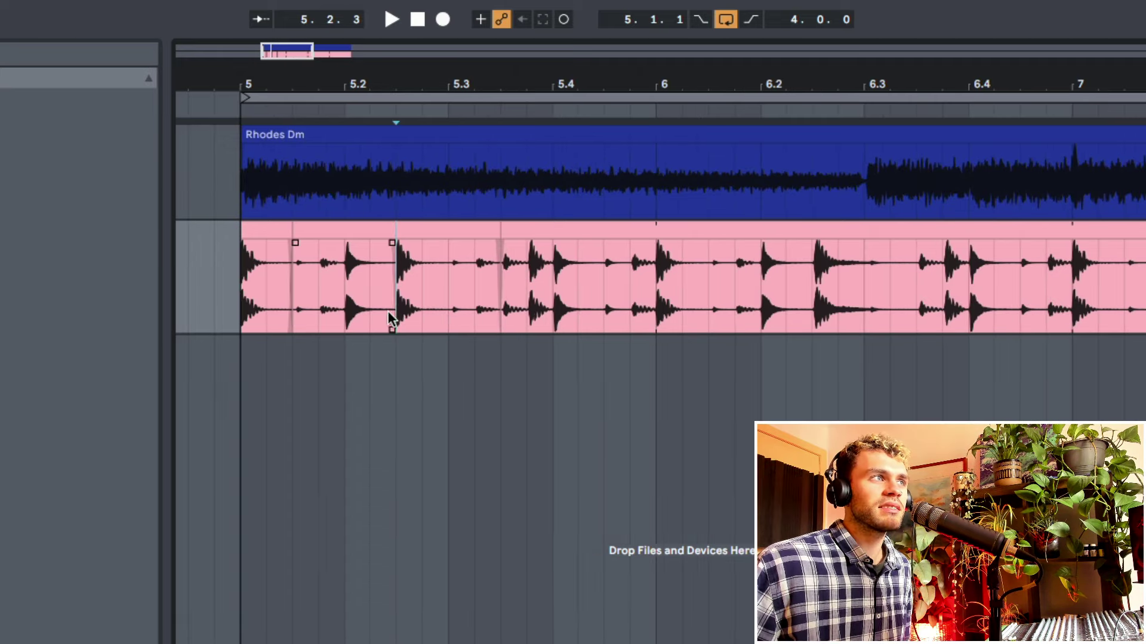
left_click_drag(494, 229, 447, 230)
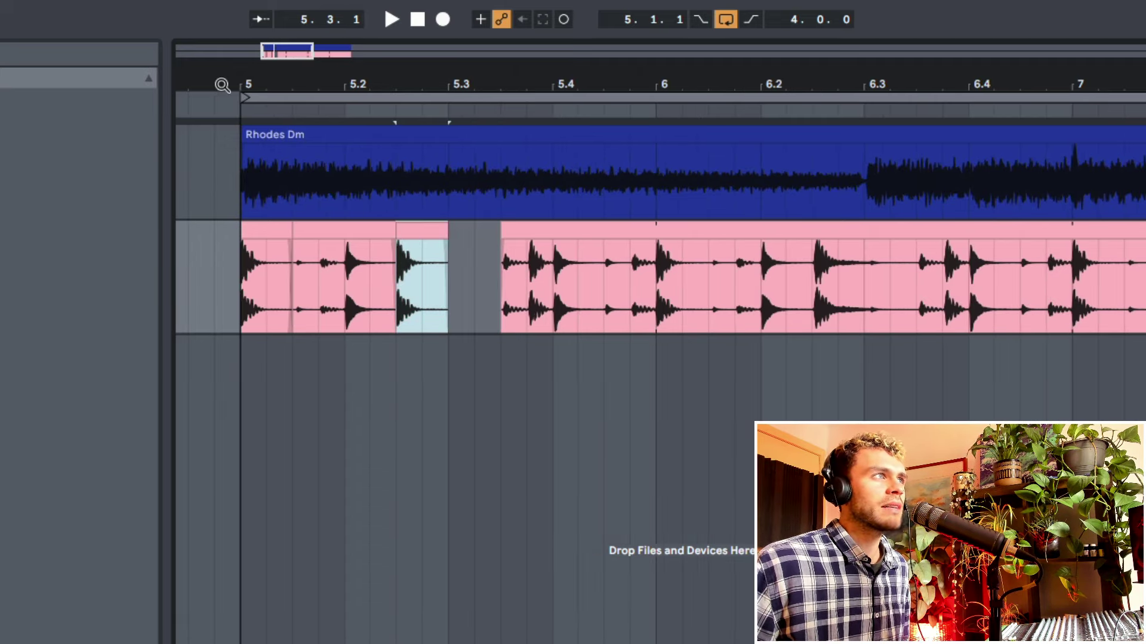
- Try adjusting the start edge of the Drum Loop clip at 5.1.1
left_click_drag(222, 85, 317, 82)
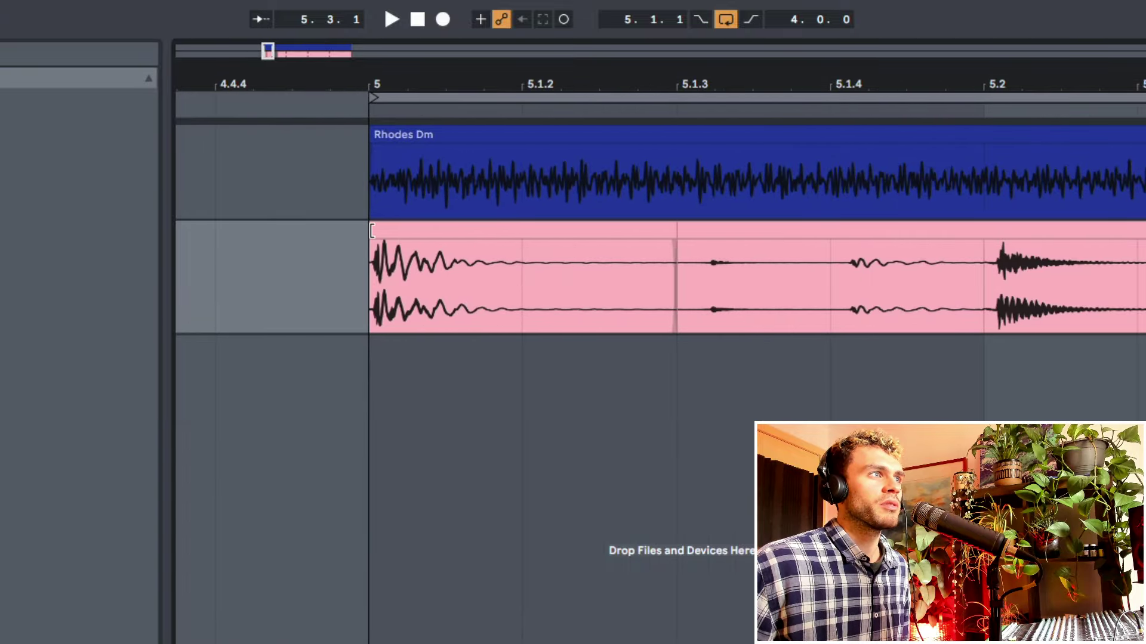
mouse_move(373, 231)
left_mouse_down()
mouse_move(219, 239)
mouse_move(375, 242)
left_mouse_up()
left_click_drag(396, 76, 334, 63)
left_click_drag(515, 231, 555, 255)
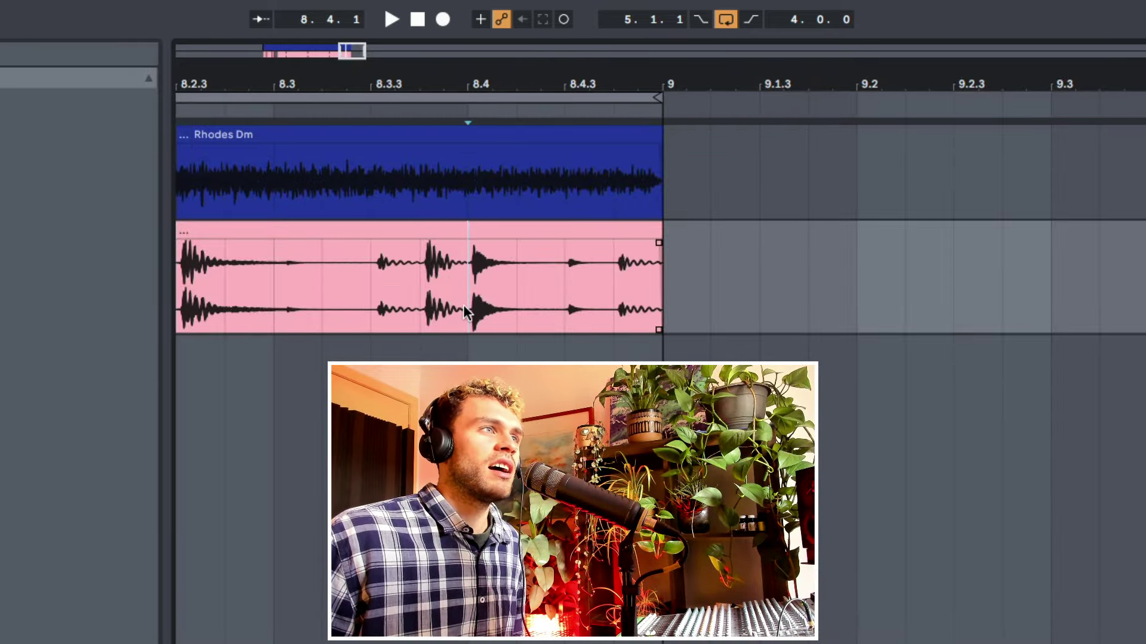
- Move the Drum Loop hit between 8.4.1 and 8.4.3 past the loop's end to 9.1.4
left_click_drag(463, 305, 555, 305)
scroll(629, 78, "right", 5)
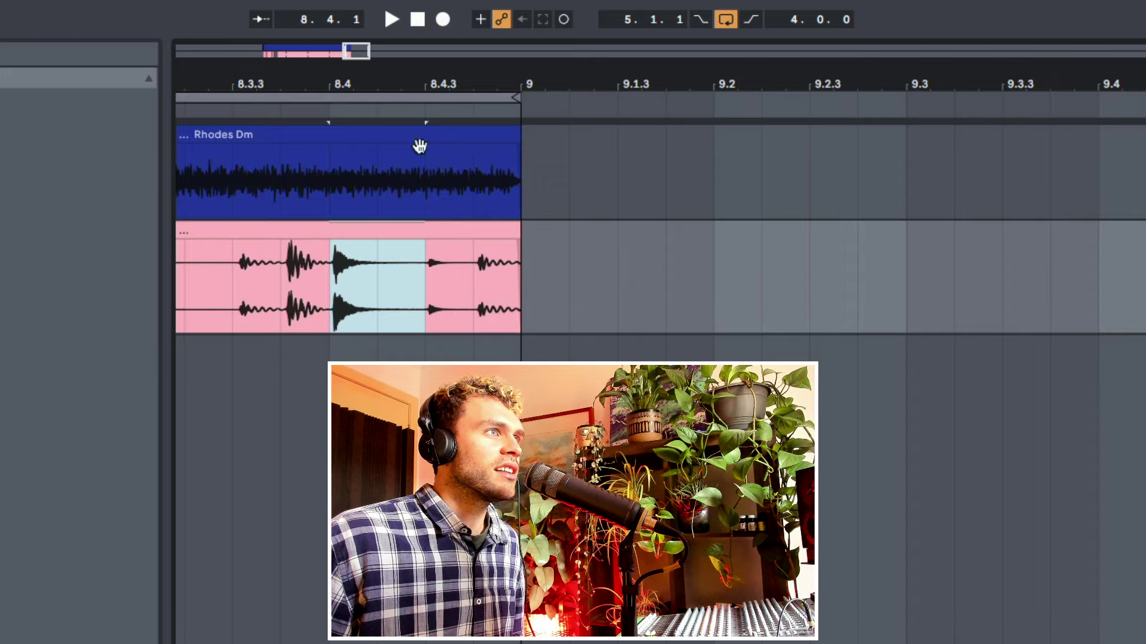
left_click_drag(368, 233, 726, 256)
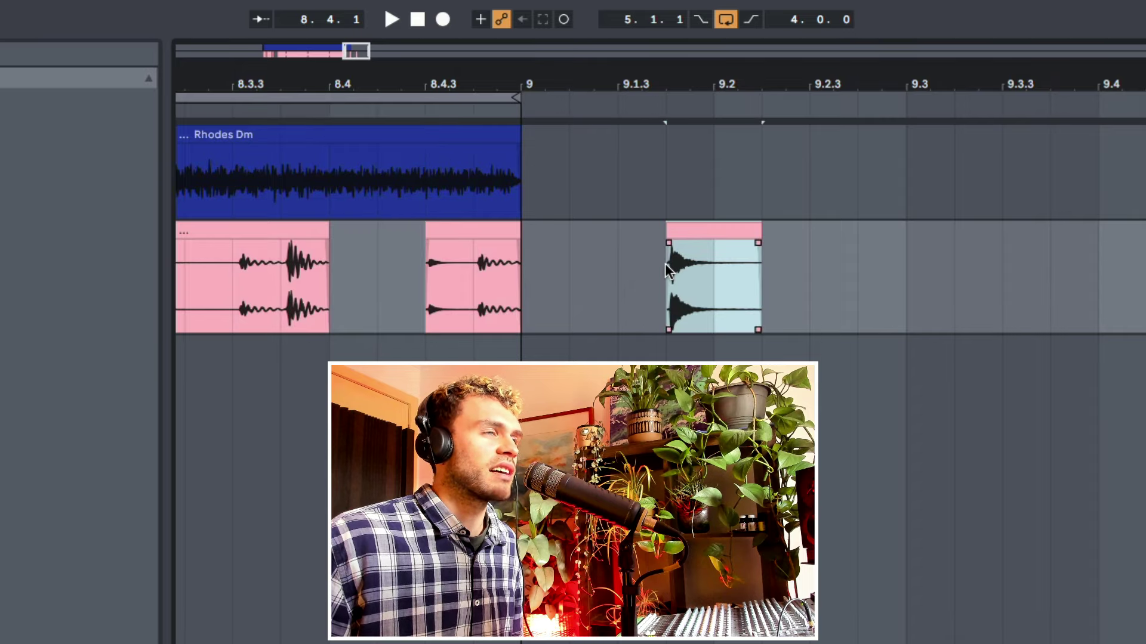
- Extend both edges of the isolated drum hit's clip so it spans 9.1.2 to 9.2.3
left_click(697, 99)
left_click_drag(697, 83, 518, 57)
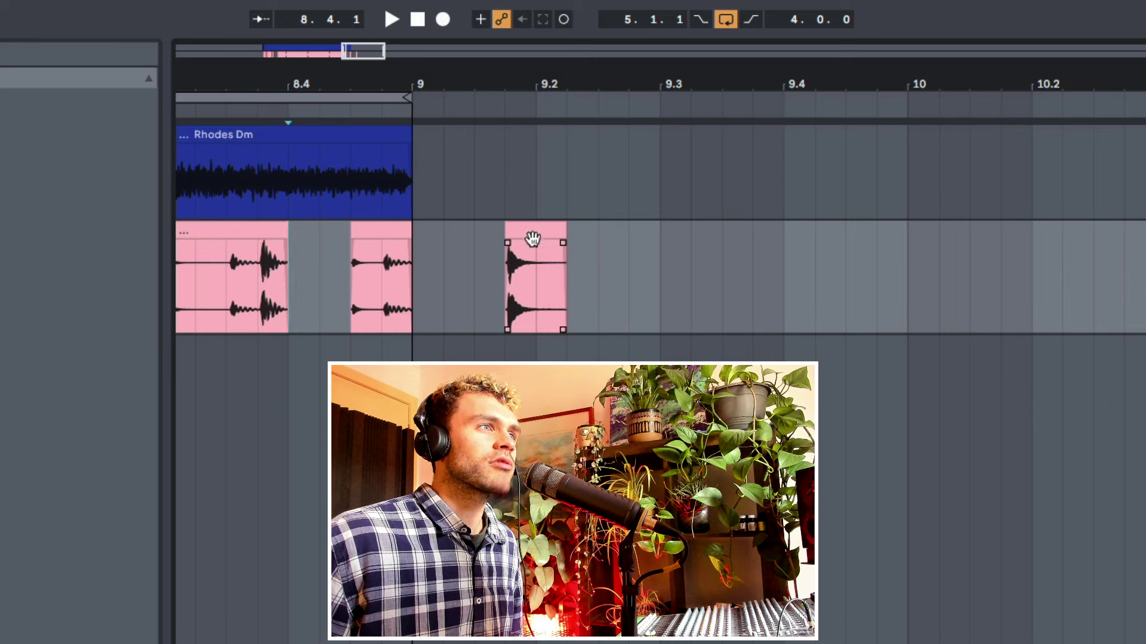
left_click(533, 233)
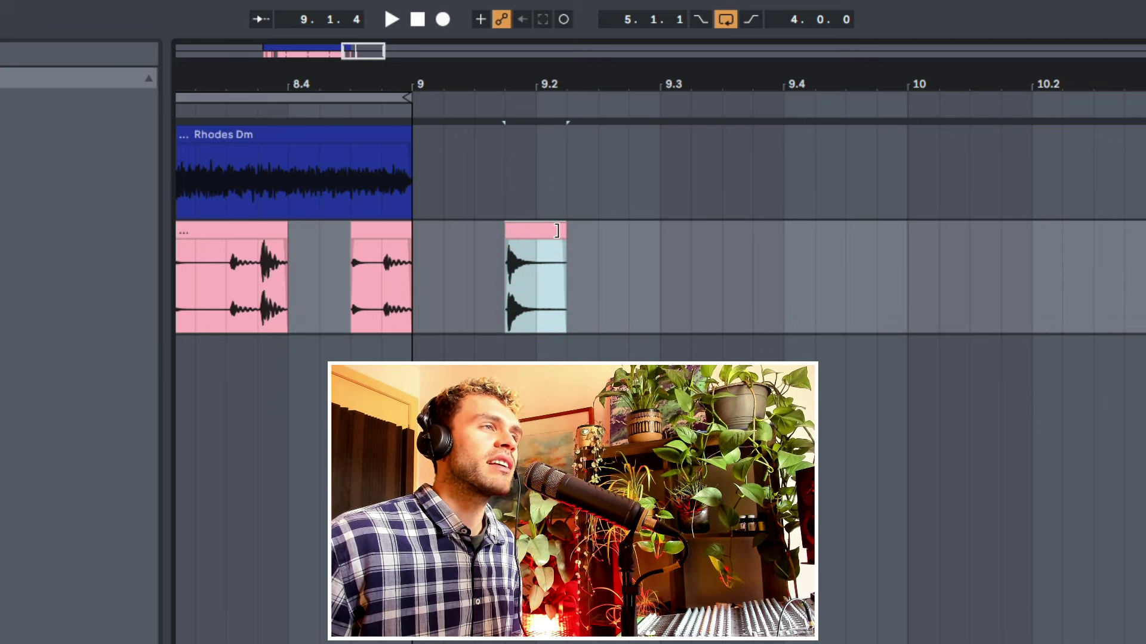
left_click_drag(573, 231, 620, 238)
left_click_drag(501, 239, 445, 238)
left_click_drag(315, 90, 399, 87)
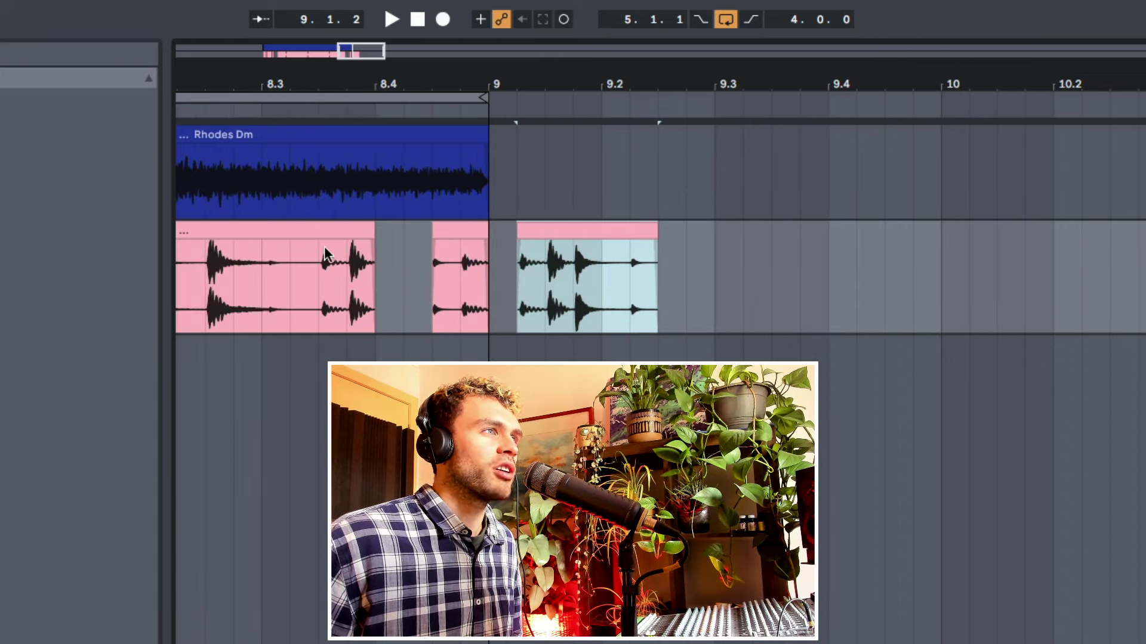
- Move the hit between 9.1.4 and 9.2.2 further along the Drum Loop track and extend its clip's start to 9.3.4
left_click(324, 247)
scroll(415, 240, "up", 2)
left_click(610, 222)
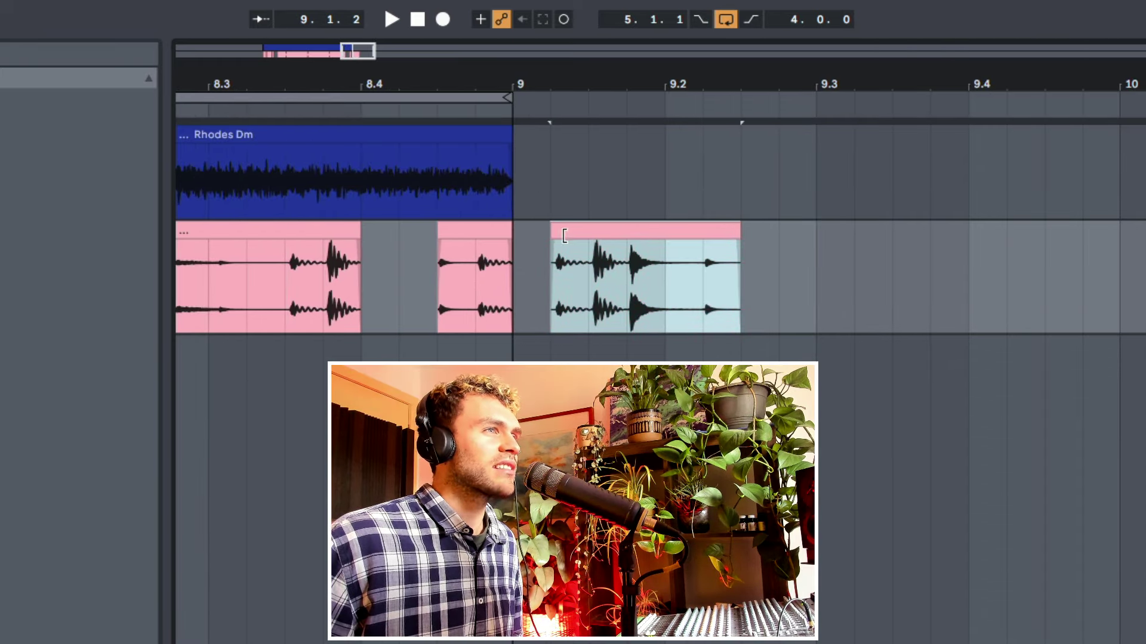
left_click_drag(565, 235, 699, 297)
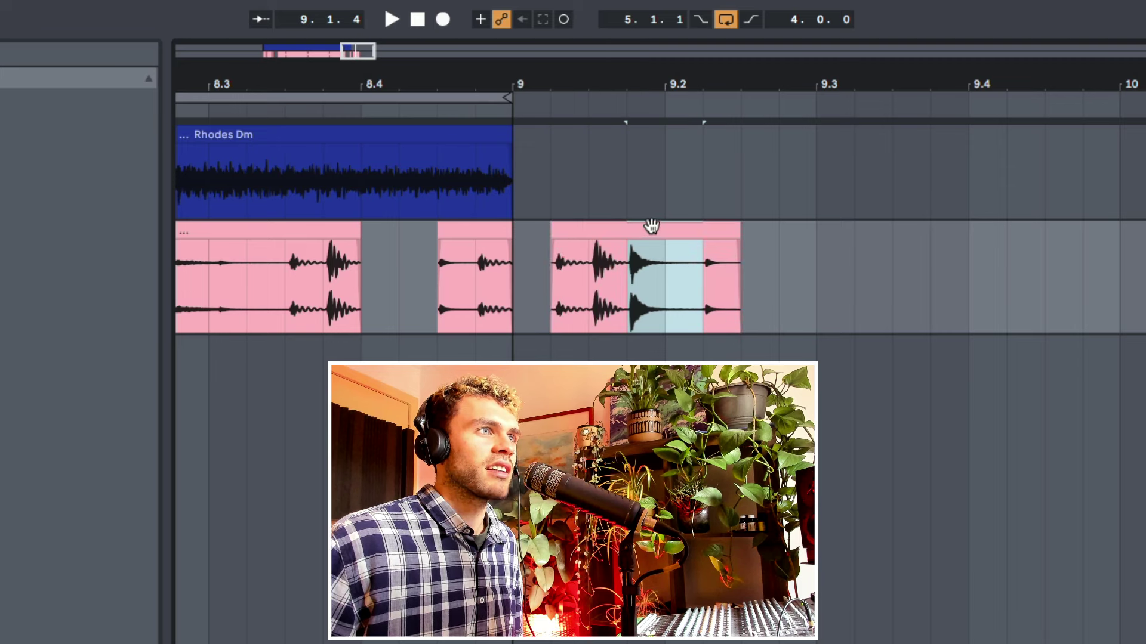
left_click_drag(651, 225, 948, 267)
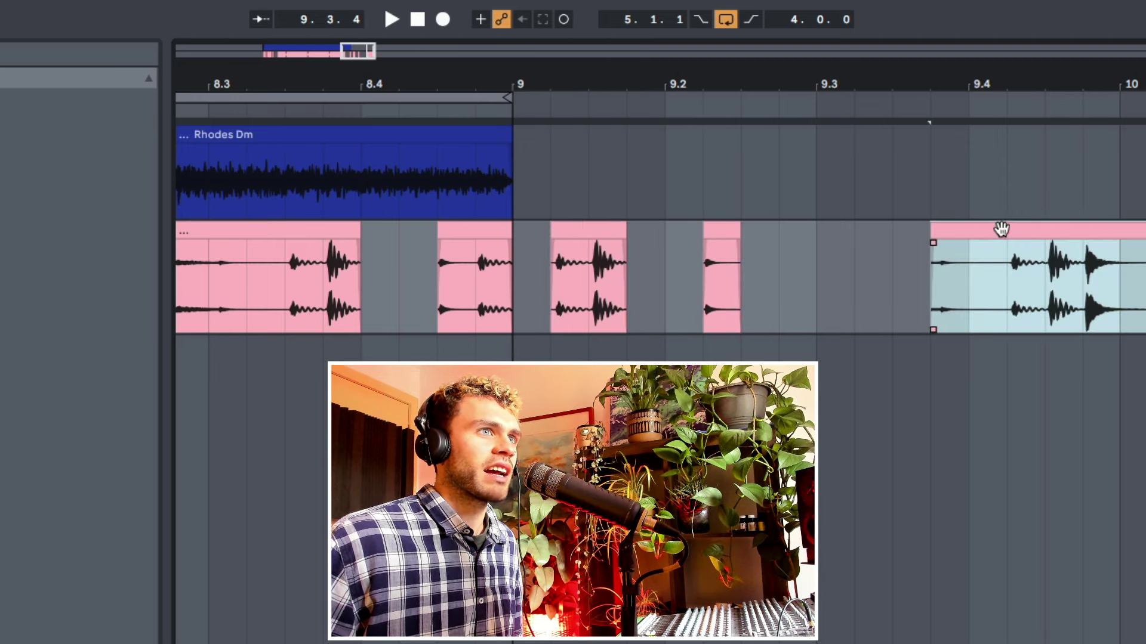
- Move the extended hit's clip back to 9.2.1 and extend the end of the clip starting at 9.1.2 to meet it
left_click_drag(1001, 228, 742, 258)
left_click_drag(624, 233, 660, 231)
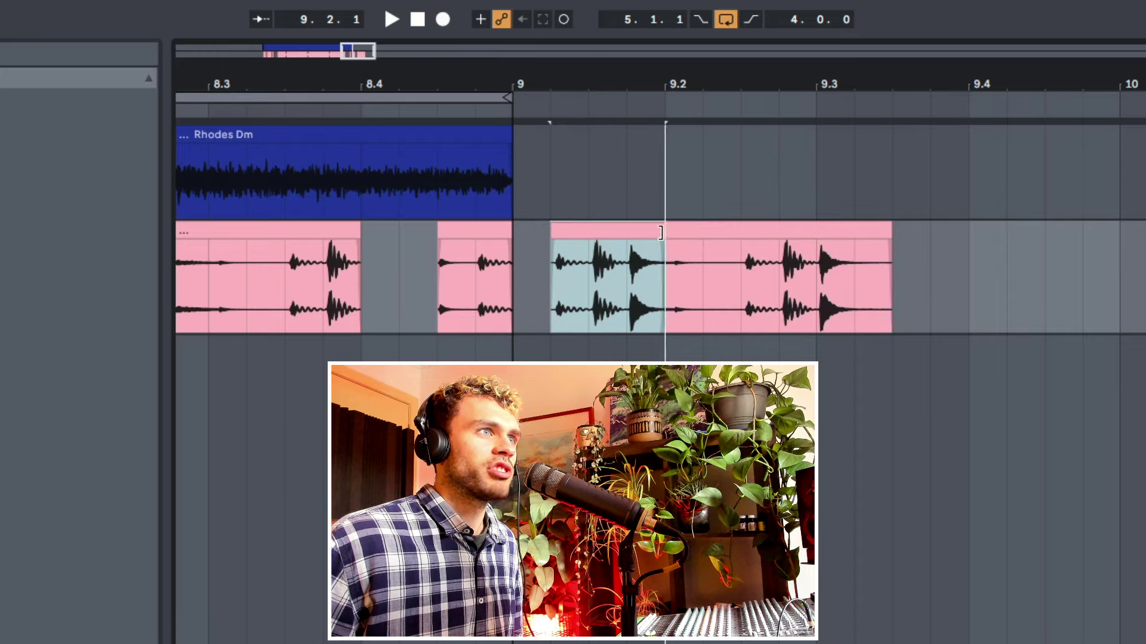
left_click(817, 302)
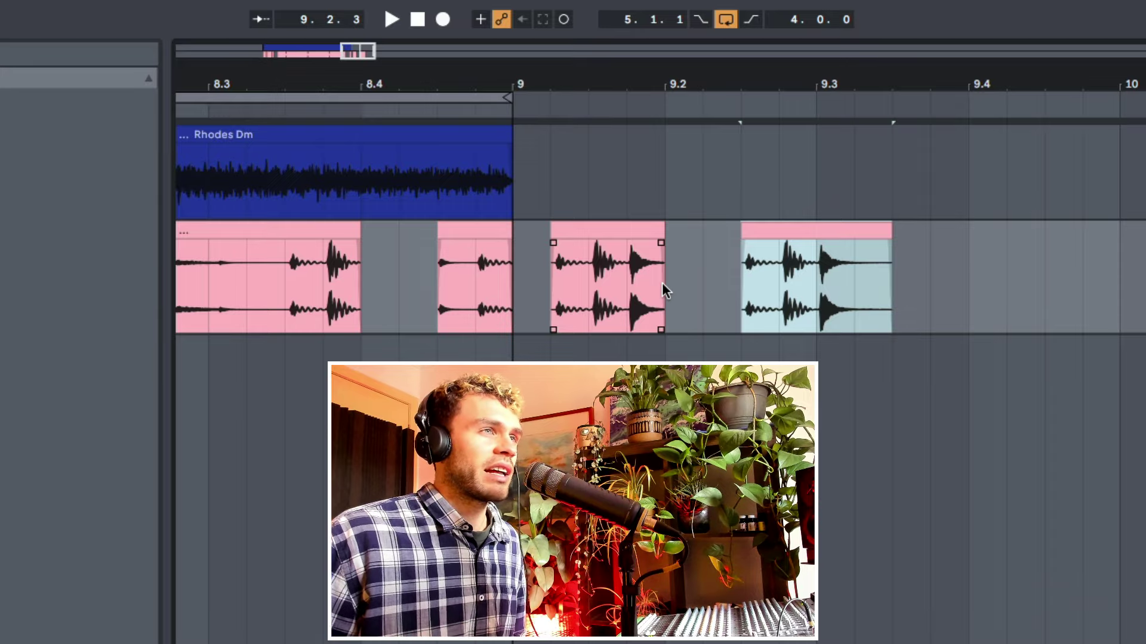
- Delete the loose drum clips past the loop's end, from 9.1.2 to 9.4.1
left_click(543, 309)
left_click_drag(543, 309, 968, 322)
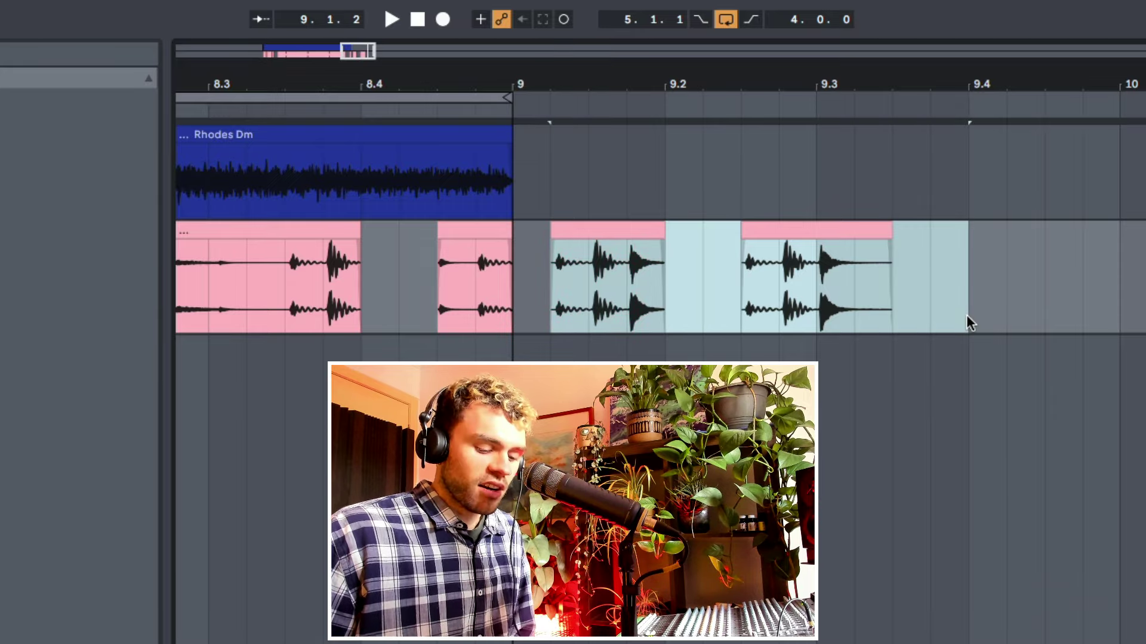
key("Delete")
- Copy the kick between 5.1.1 and 5.1.3 in the Drum Loop and paste it at 5.2.3
left_click_drag(615, 91, 838, 82)
left_click_drag(416, 89, 416, 111)
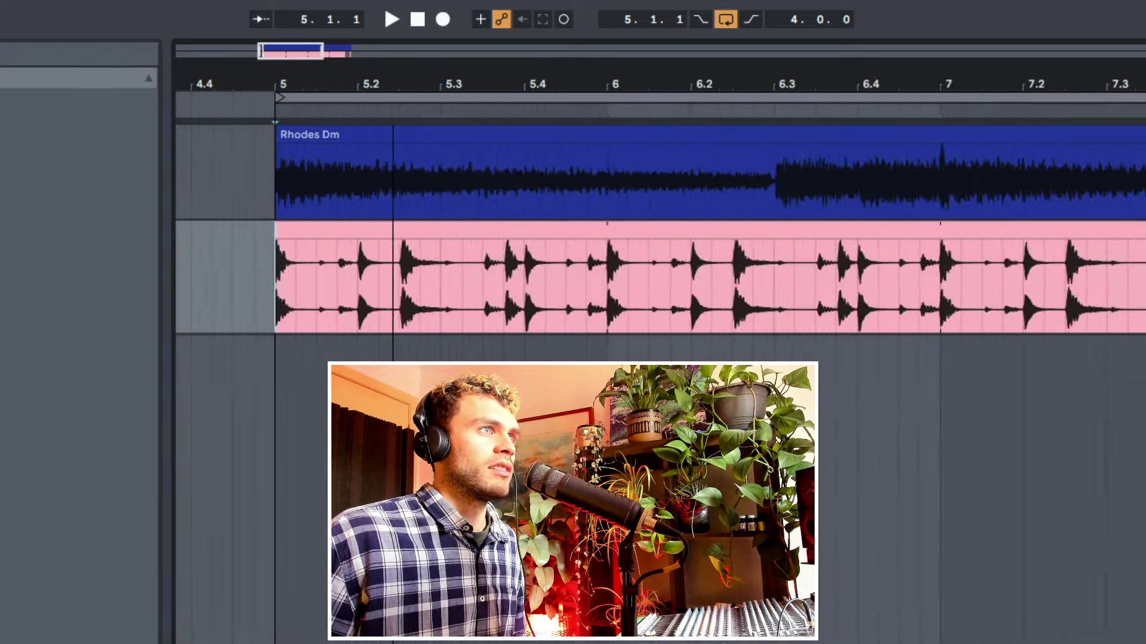
mouse_move(392, 84)
left_mouse_down()
mouse_move(392, 98)
mouse_move(395, 83)
left_mouse_up()
key("space")
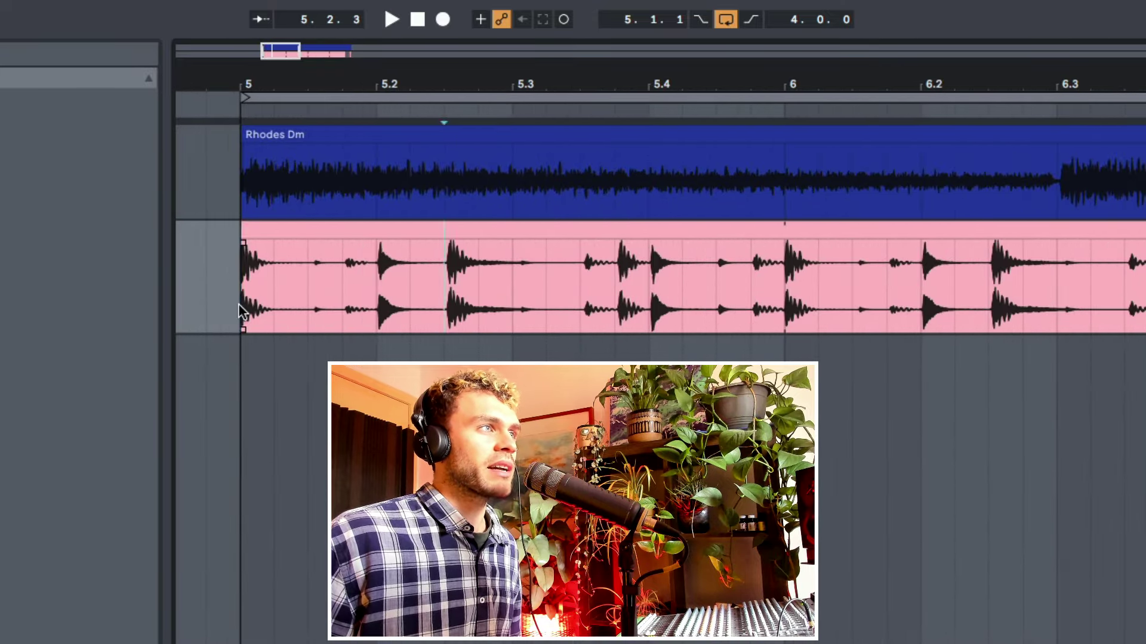
left_click_drag(241, 306, 314, 301)
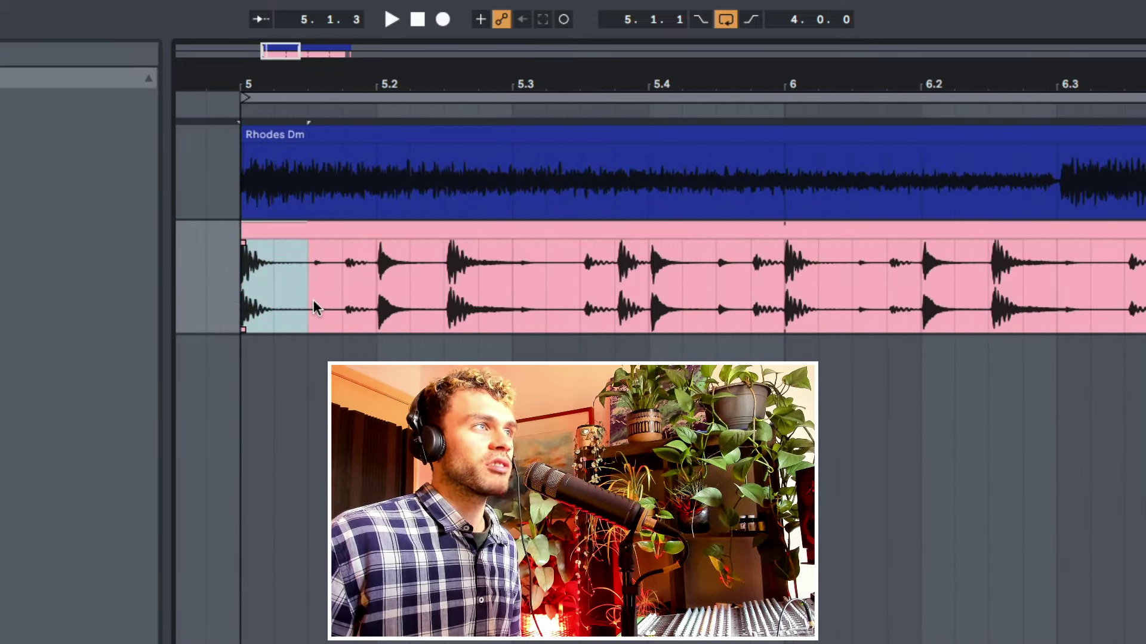
key("super+c")
left_click(444, 312)
key("super+v")
- Extend the end of the pasted kick clip to 5.3.3 and compare it with the source section from 5.1.1 to 5.2.1
left_click_drag(445, 321, 505, 323)
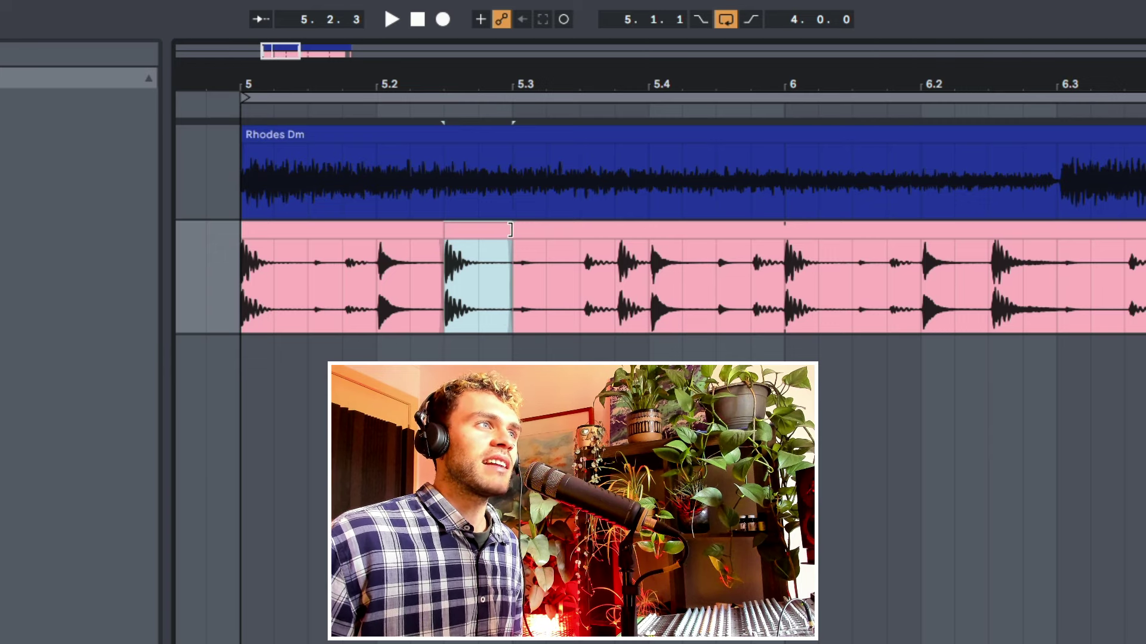
left_click_drag(510, 230, 579, 234)
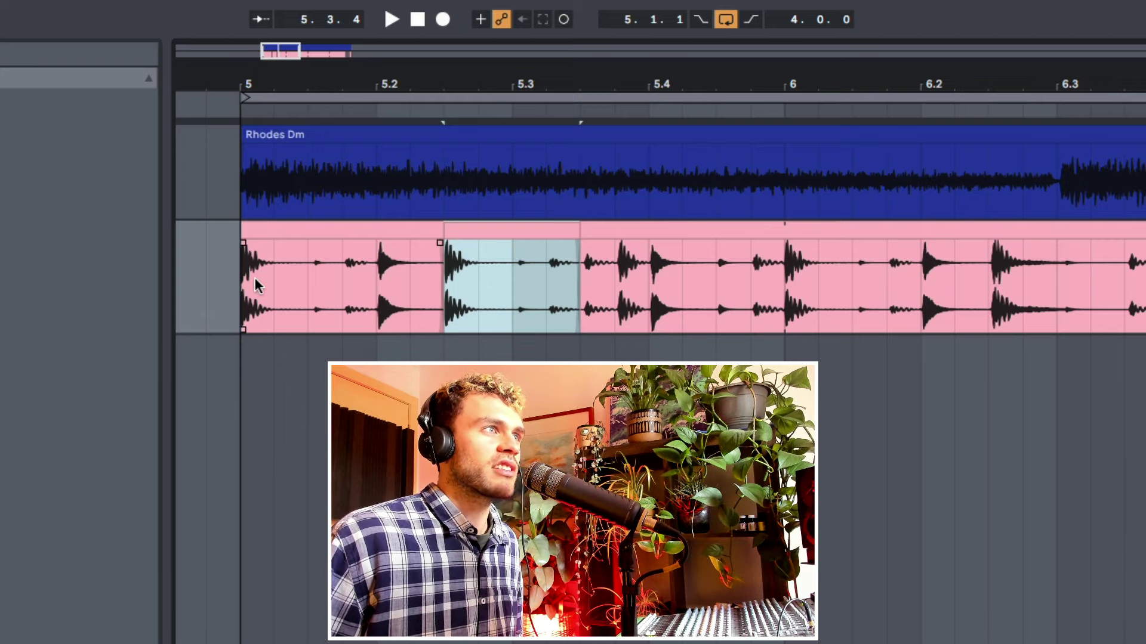
left_click_drag(256, 285, 353, 301)
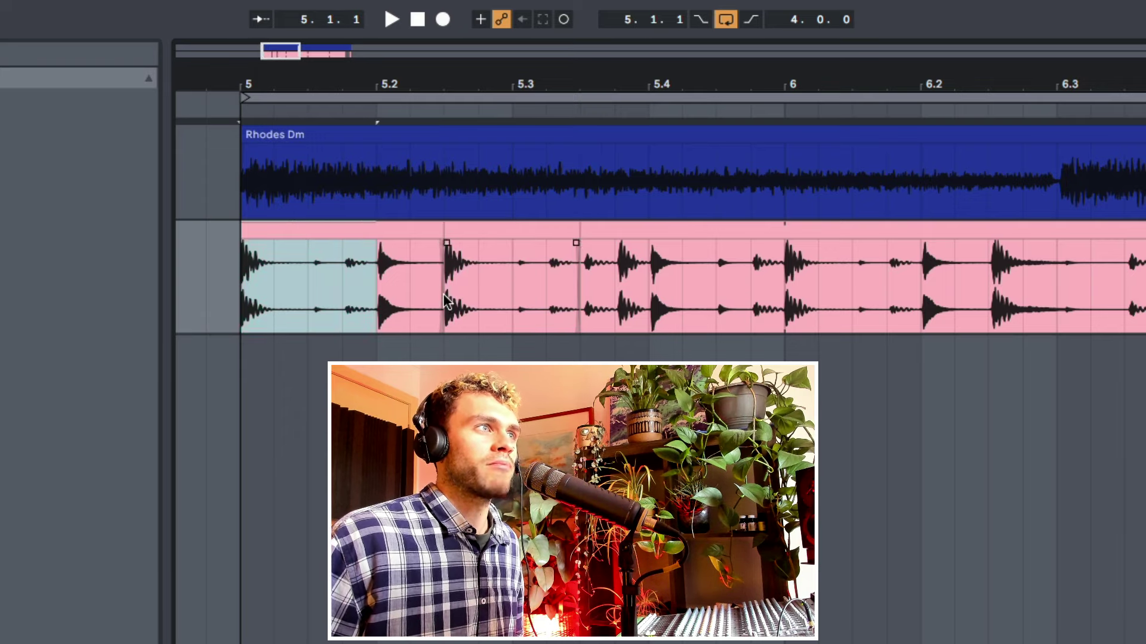
left_click_drag(446, 302, 593, 303)
- Play the edited Drum Loop from 5.1.1 to hear the pasted kick, and stop playback
left_click(246, 314)
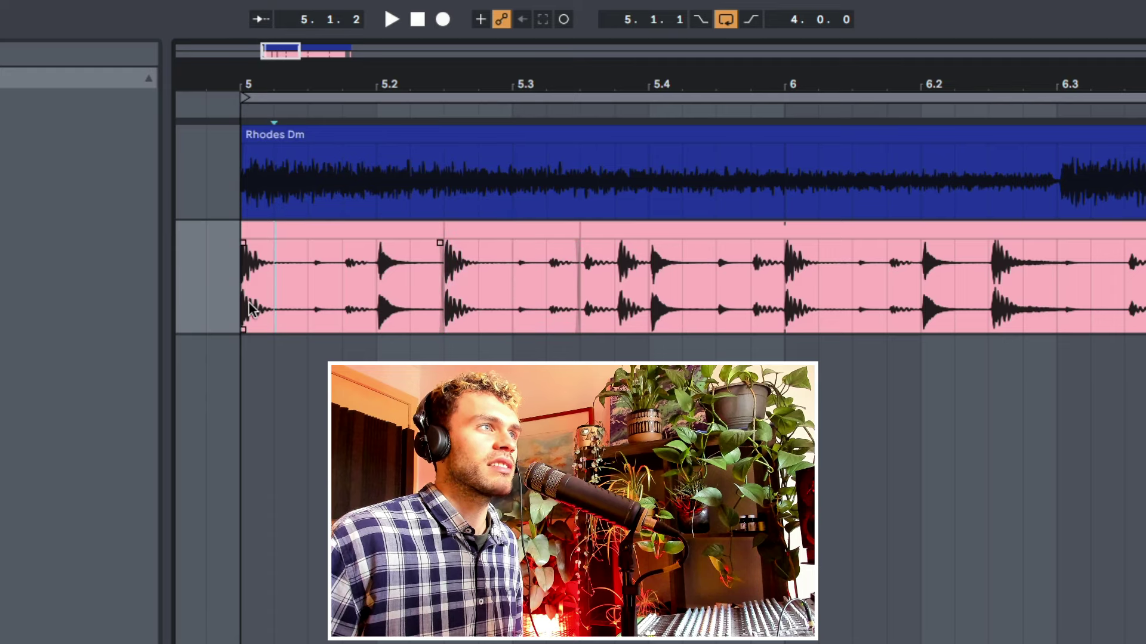
key("space")
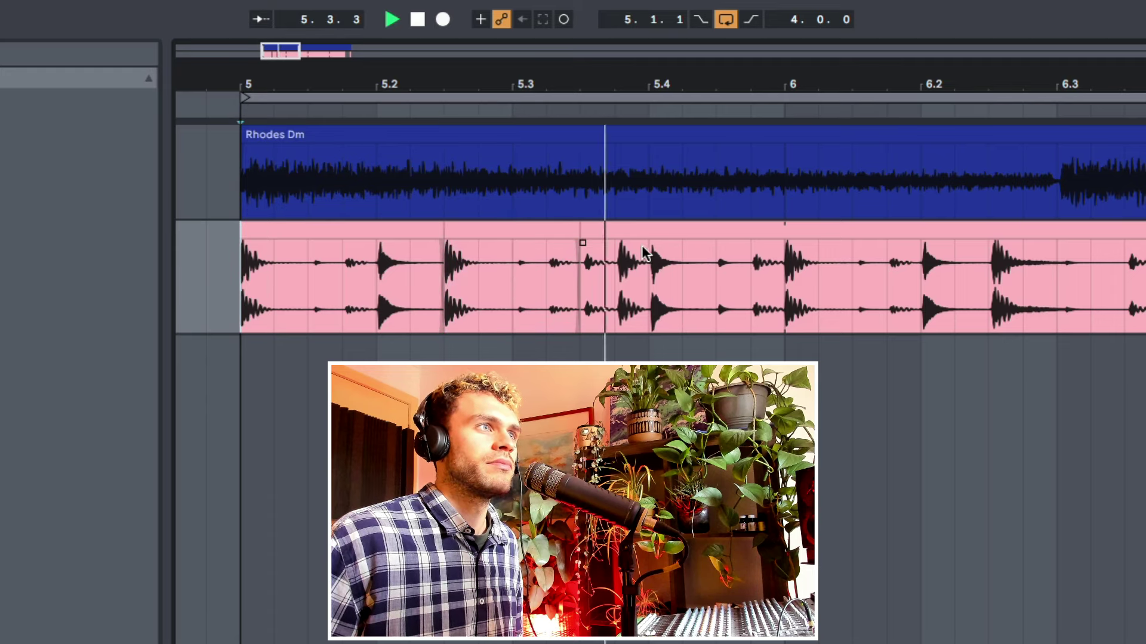
key("space")
- Try extending the end of the pasted kick clip to 5.3.4
left_click_drag(548, 287, 571, 309)
left_click_drag(345, 311, 587, 319)
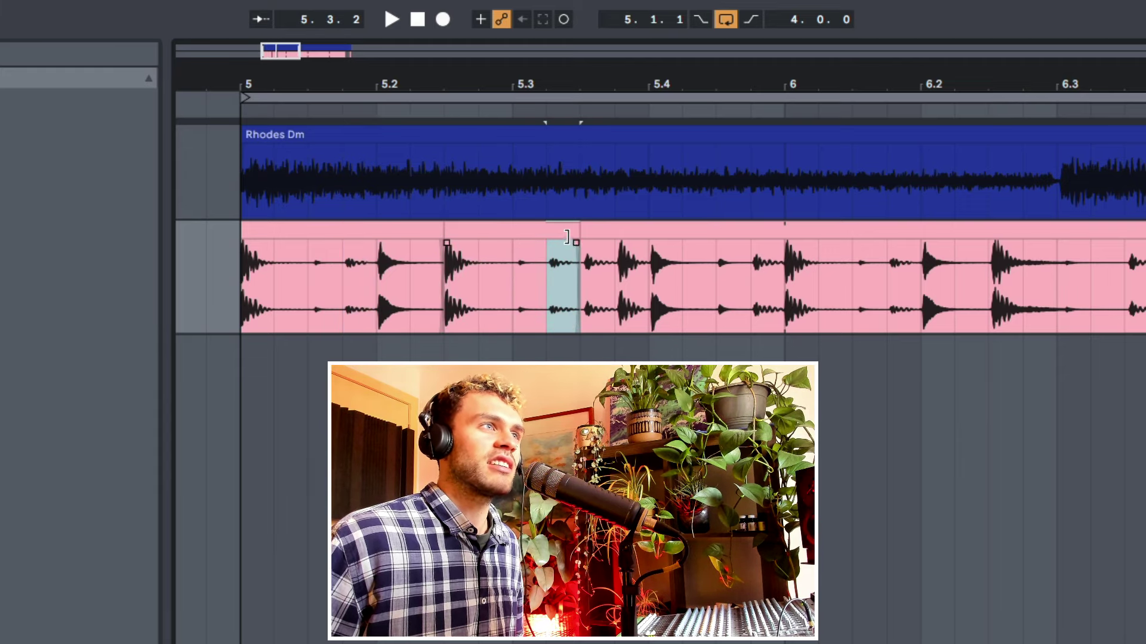
left_click_drag(445, 256, 607, 248)
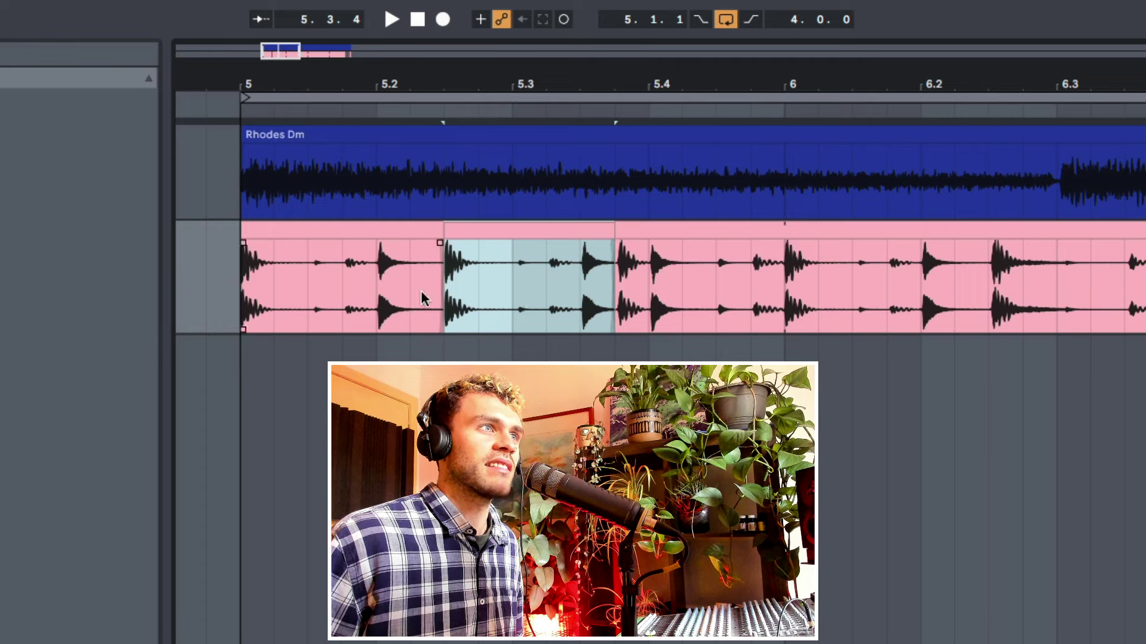
- Copy the snare hit between 5.2.1 and 5.2.3 and paste it at 5.4.4 in the Drum Loop
left_click(445, 297)
key("space")
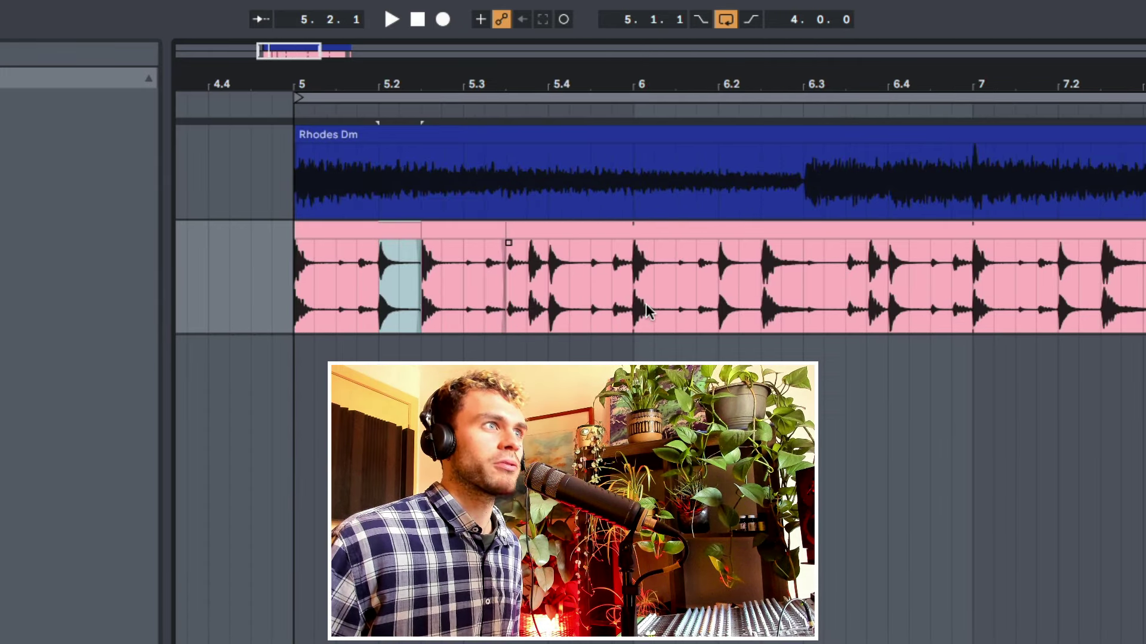
left_click(603, 301)
key("super+v")
- Play the loop from 5.1.4 and try extending the pasted snare clip's end to 6.3.2 during playback
left_click(358, 279)
key("space")
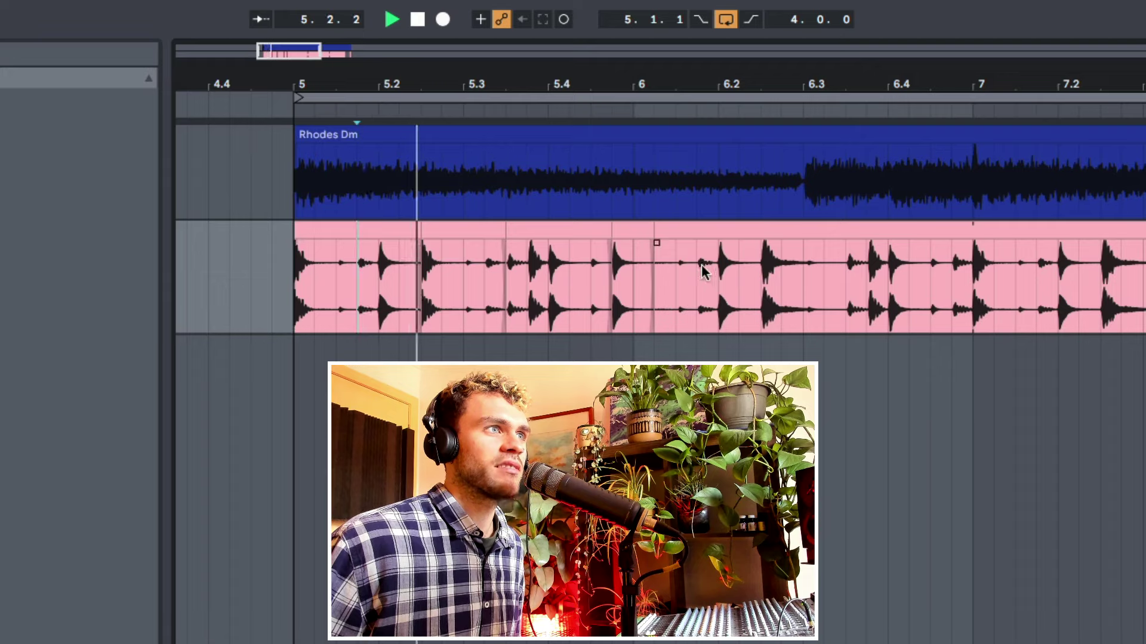
left_click_drag(651, 243, 822, 246)
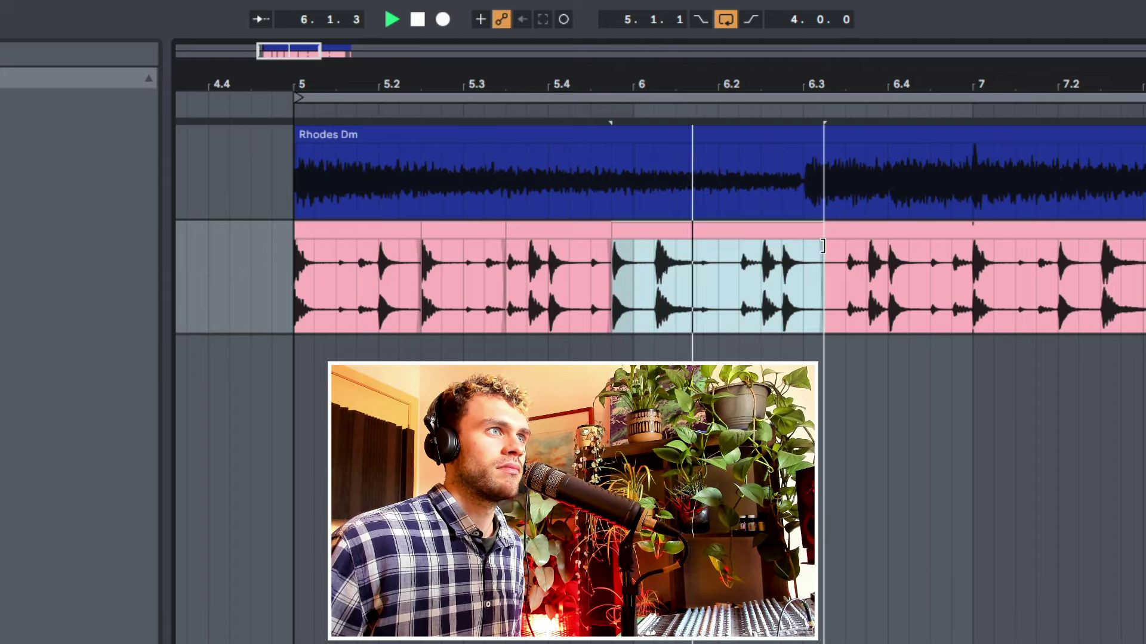
key("space")
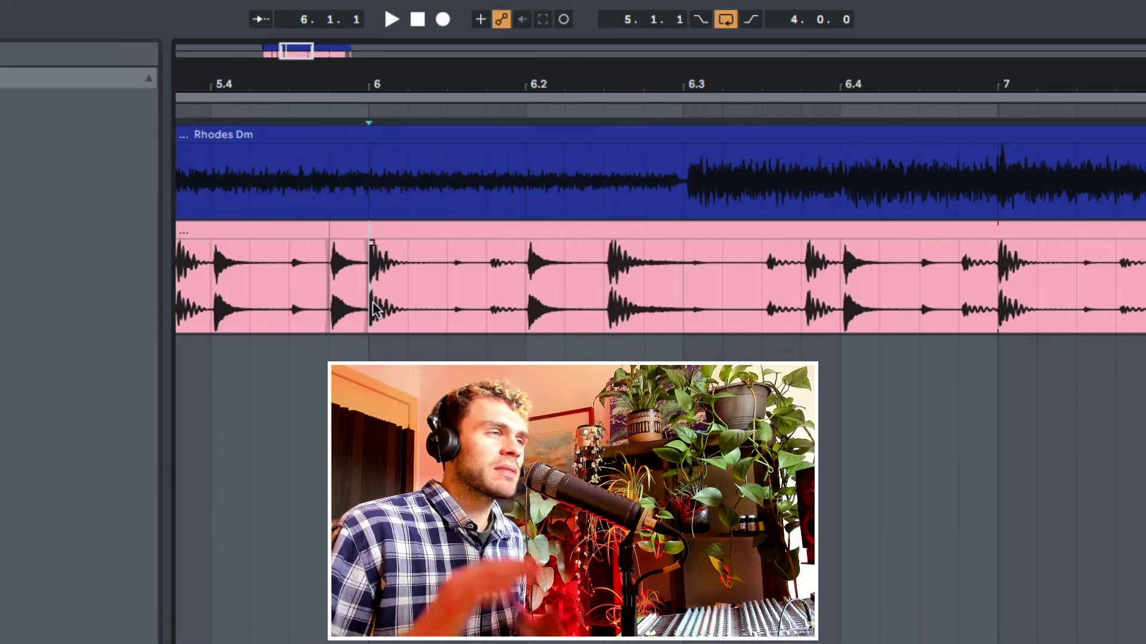
- Try splitting the Drum Loop clip at 6.2.1, and undo the split
left_click(533, 310)
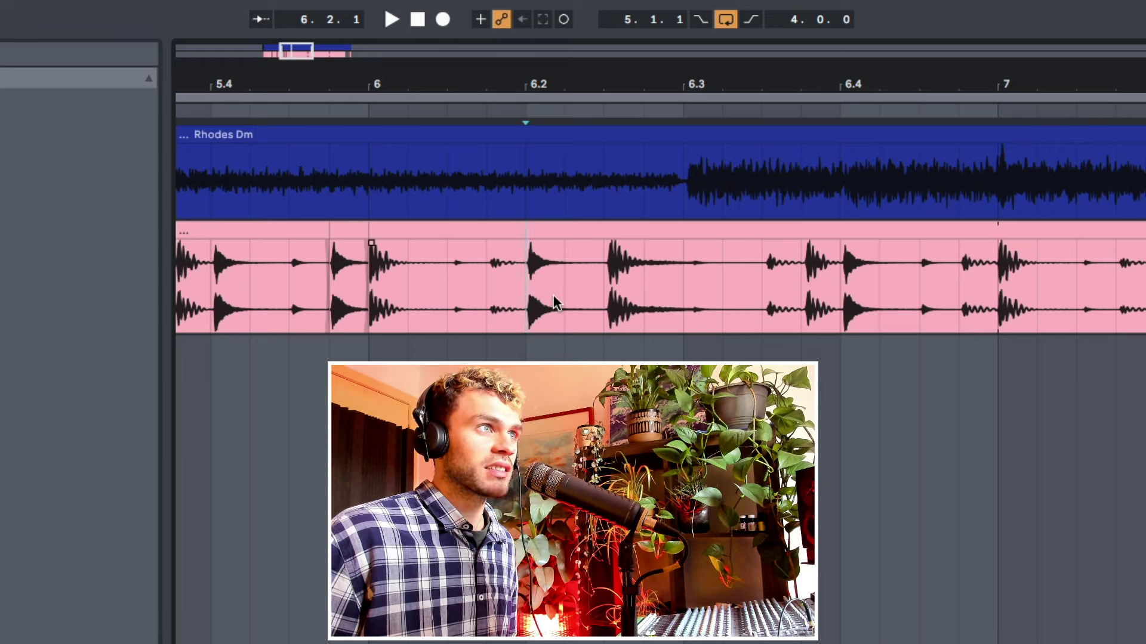
key("ctrl+e")
key("ctrl+z")
- Split the snare hit between 6.2.1 and 6.2.3 of the Drum Loop into its own clip
scroll(532, 263, "down", 2)
left_click_drag(488, 303, 553, 305)
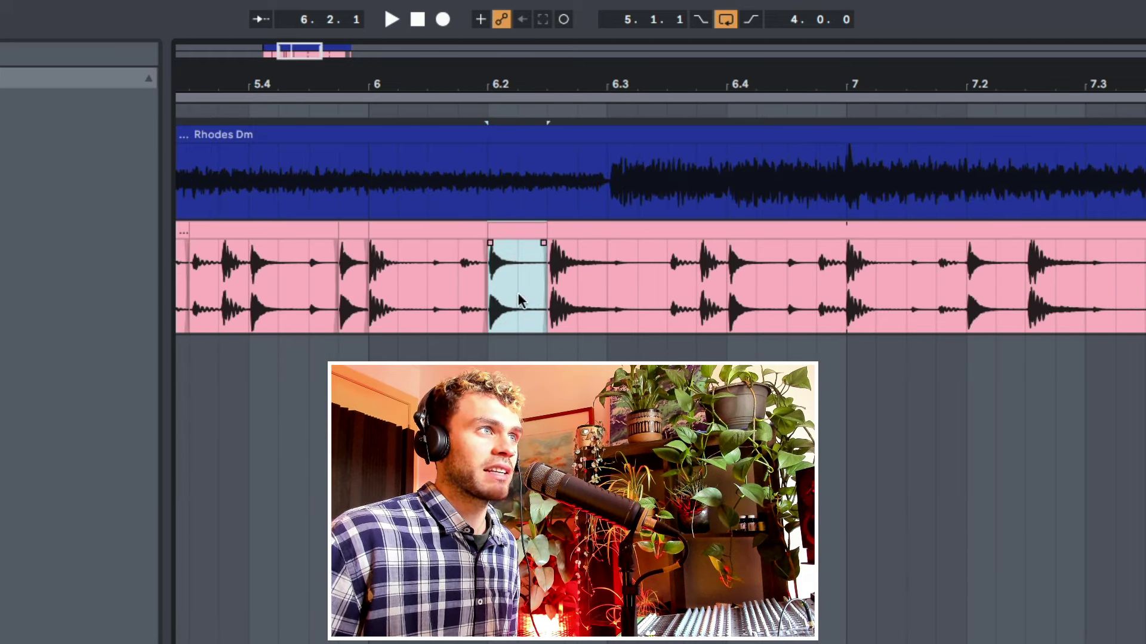
key("ctrl+z")
left_click_drag(490, 308, 542, 304)
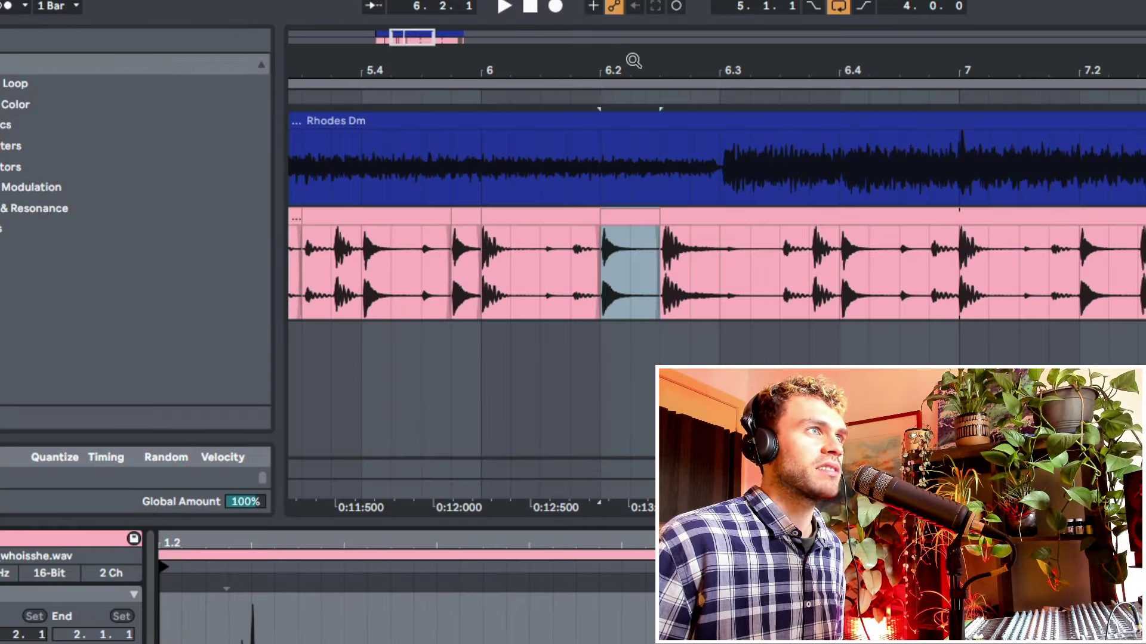
- Select the separated snare clip at 6.2.1 and its neighbouring clips in turn to examine their individual clip settings
left_click_drag(634, 59, 634, 108)
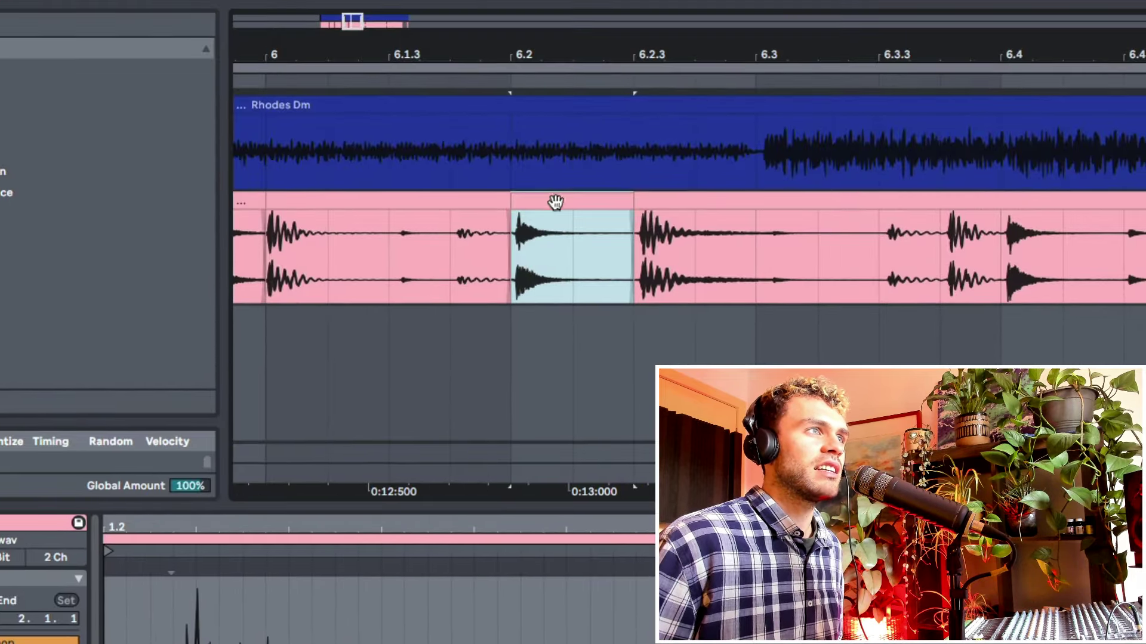
left_click(433, 206)
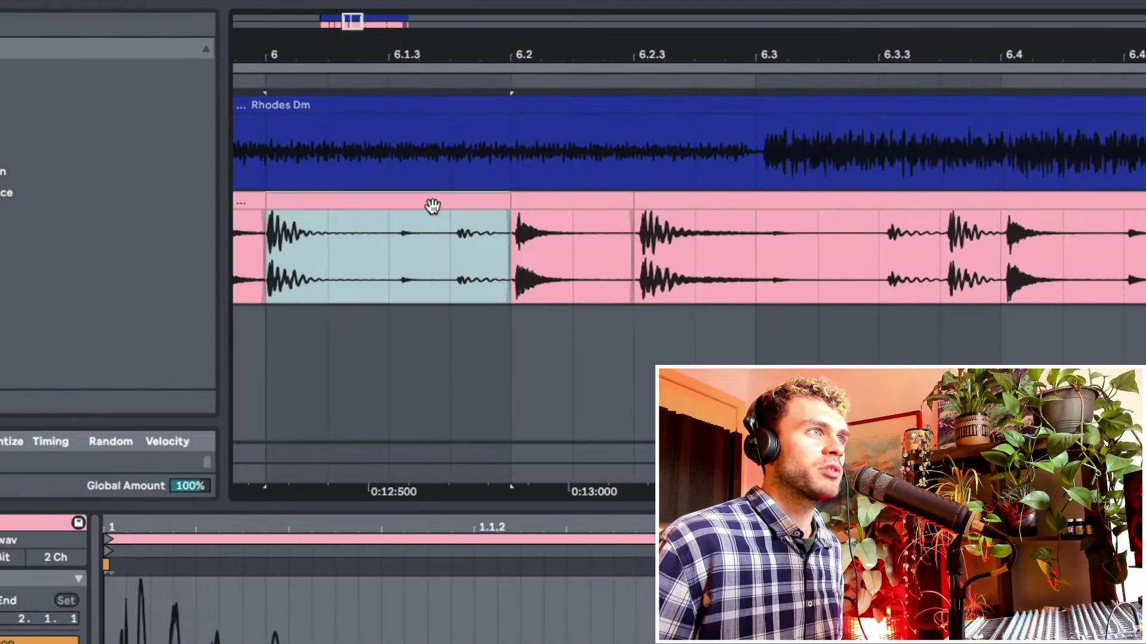
left_click(550, 201)
left_click(667, 199)
left_click(571, 204)
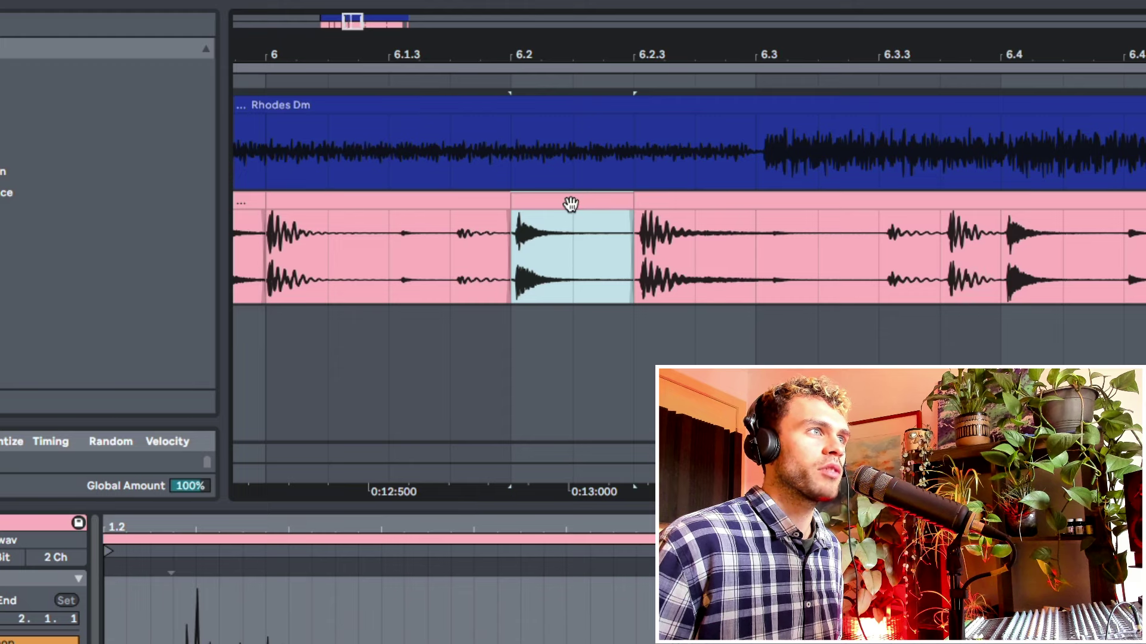
left_click(423, 210)
left_click(548, 201)
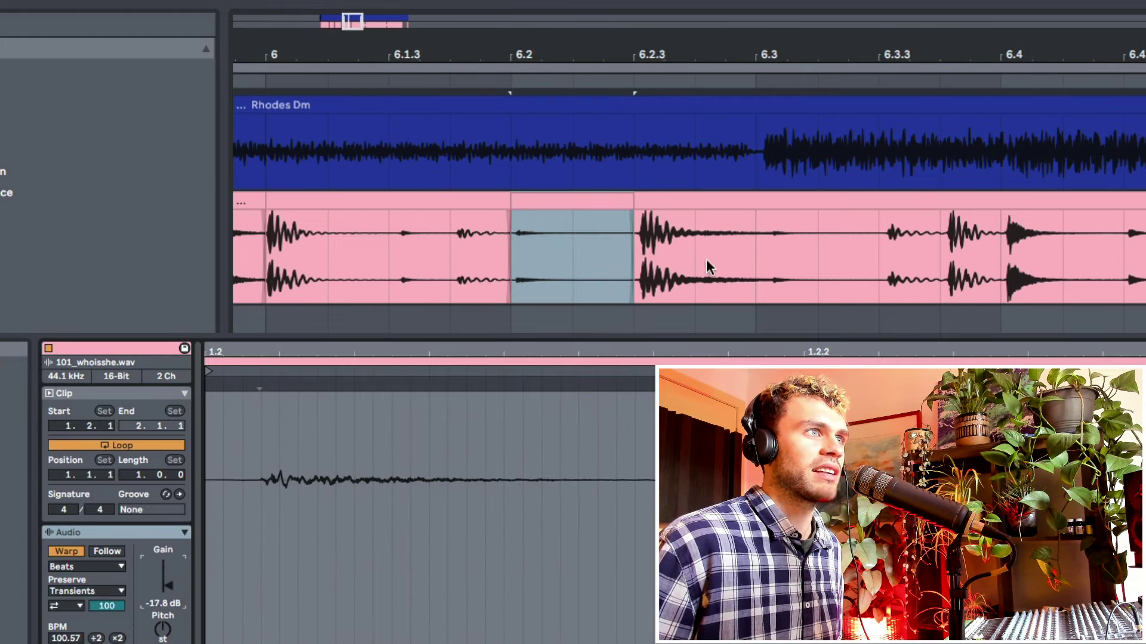
- Set the gain of the separated snare clip at 6.2.1 to -2.99 dB
left_click(697, 197)
left_click(583, 200)
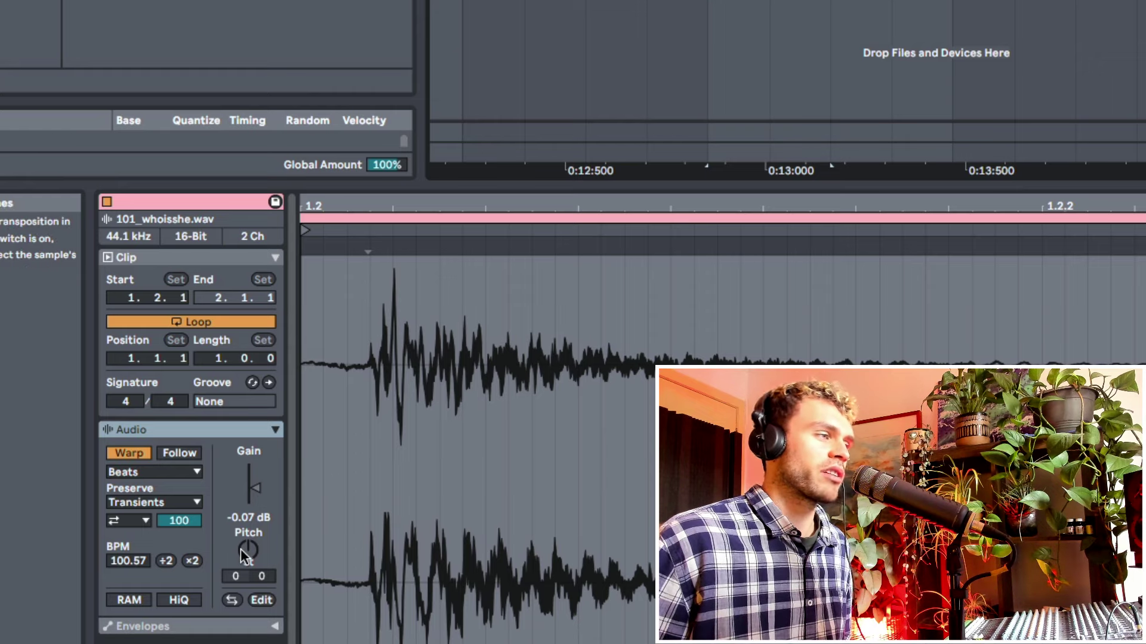
left_click_drag(254, 485, 249, 497)
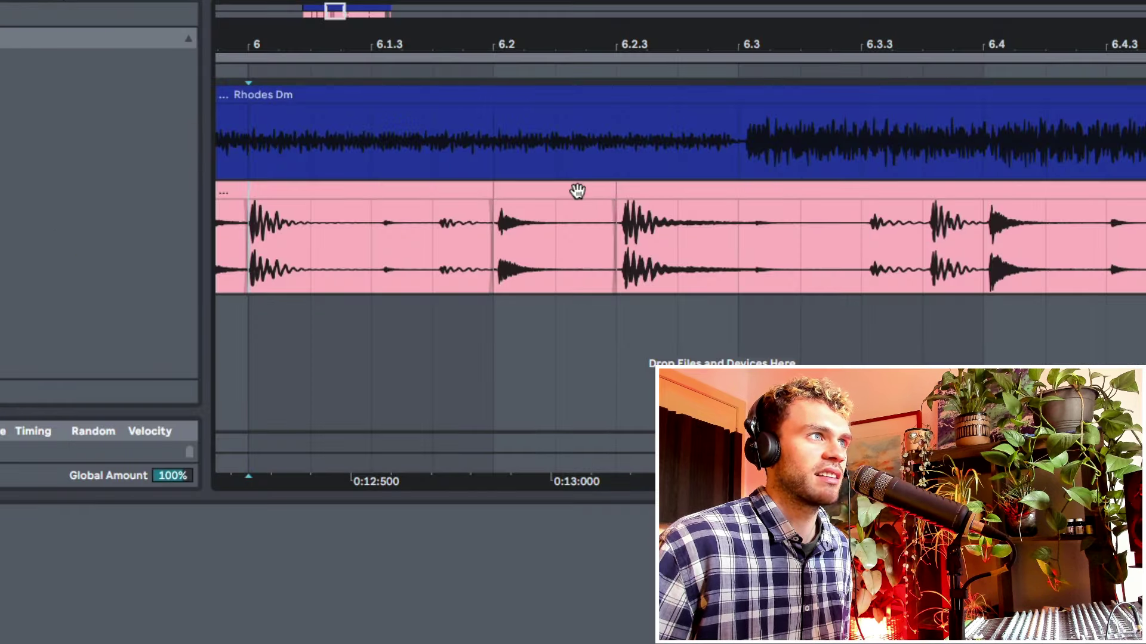
- Select the modified snare clip and play the section to hear its altered sound, and stop playback
left_click(577, 191)
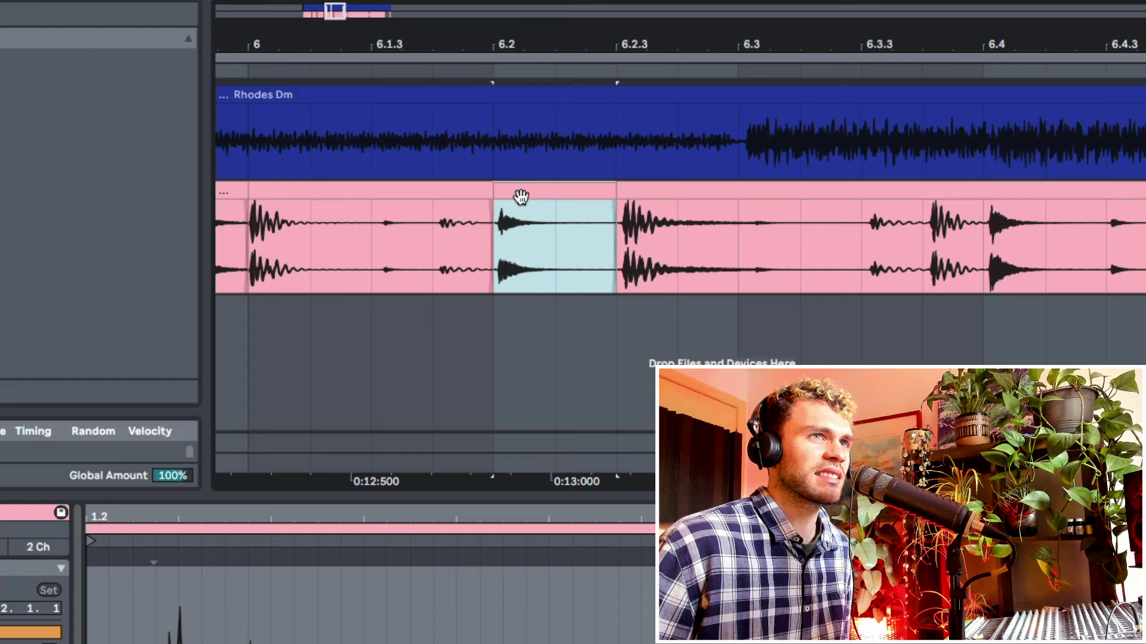
key("space")
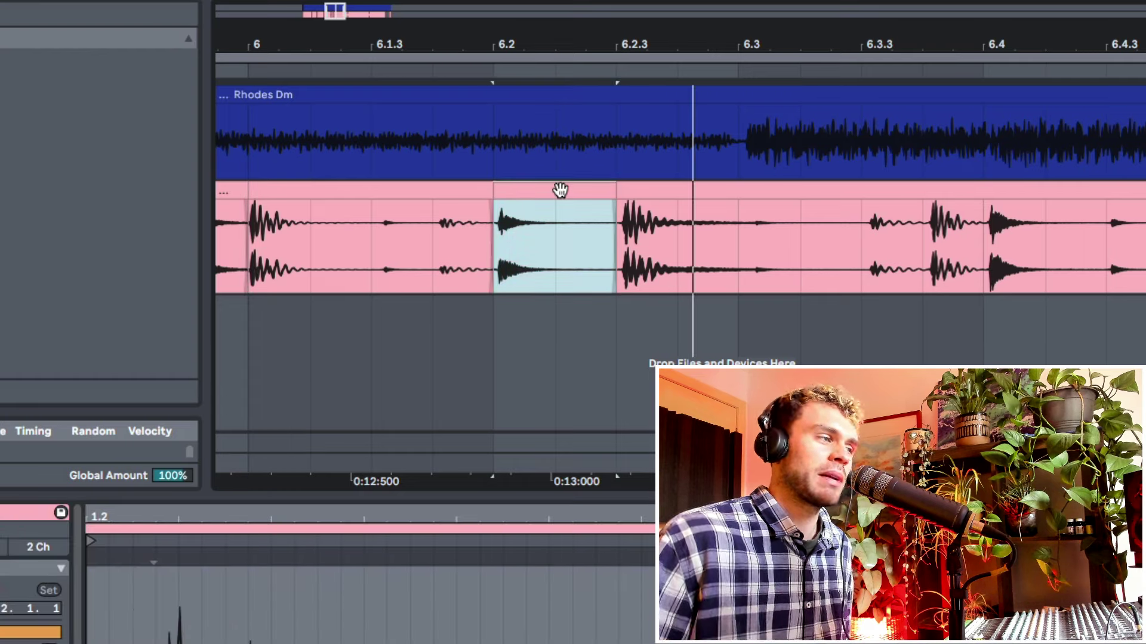
key("space")
- Add a warp marker in the snare clip's waveform after the transient, and remove it
double_click(410, 556)
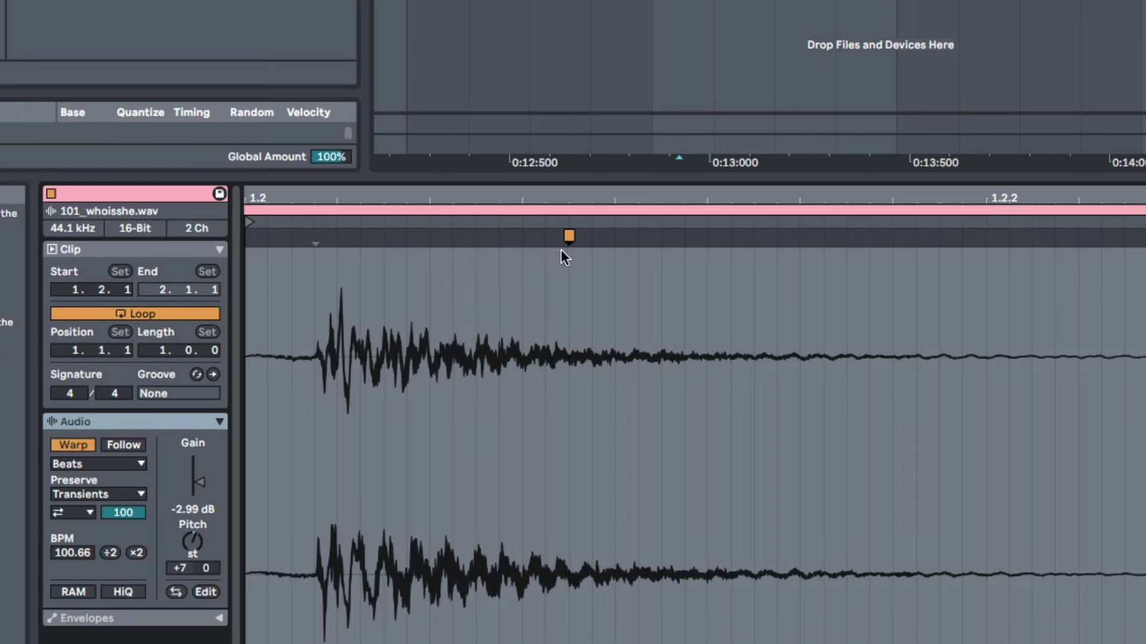
double_click(565, 237)
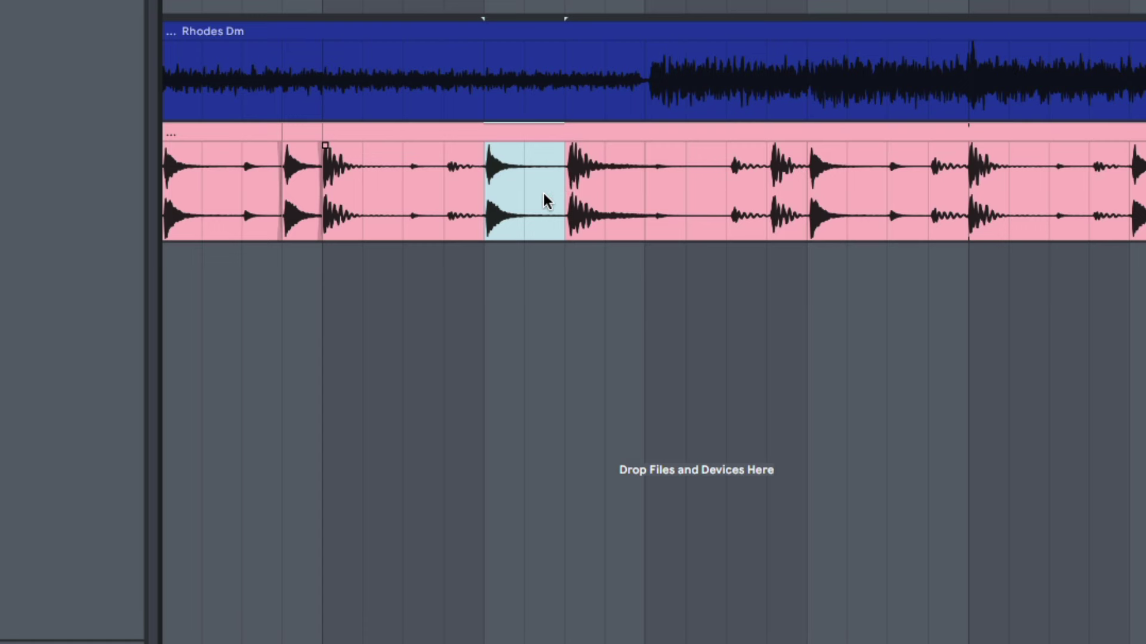
- Split the Drum Loop clip at both edges of the selected snare hit from 6.2.1 to 6.2.3
right_click(506, 193)
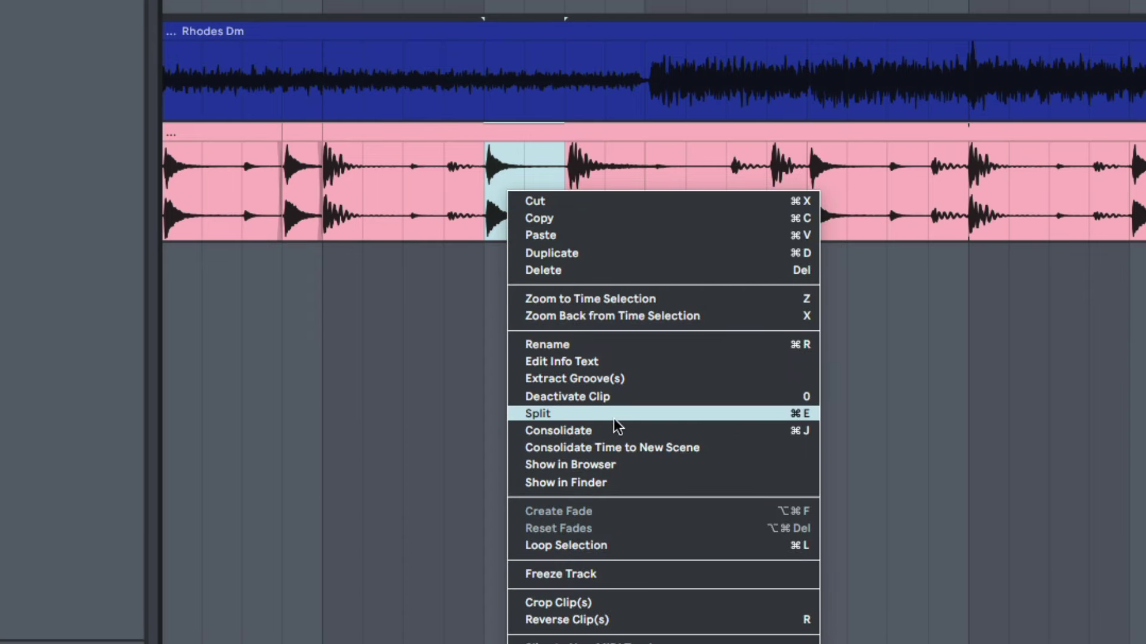
left_click(660, 418)
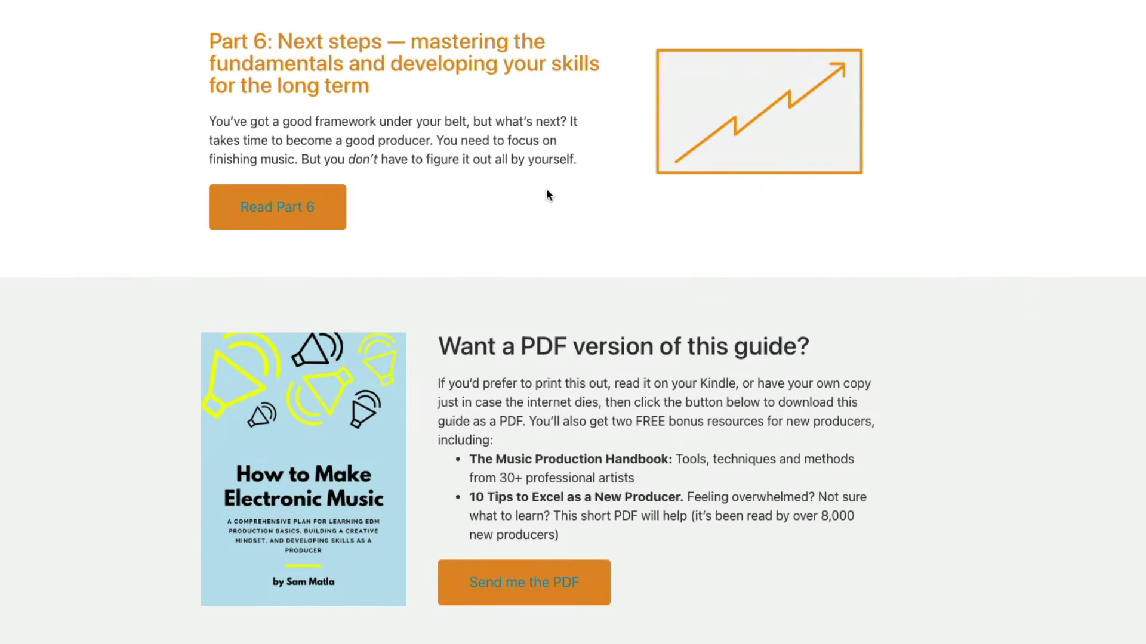
left_click(327, 210)
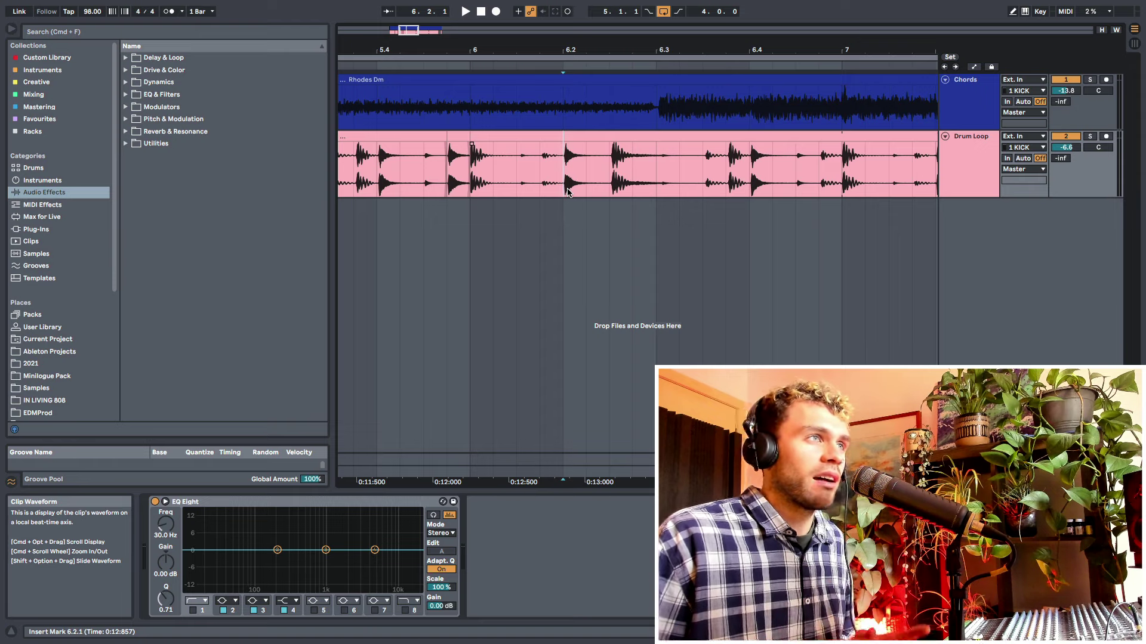
- Cut the Drum Loop's snare hit between 6.2.1 and 6.2.3 and paste it at 10.2.2, and undo the relocation
left_click_drag(567, 191, 590, 165)
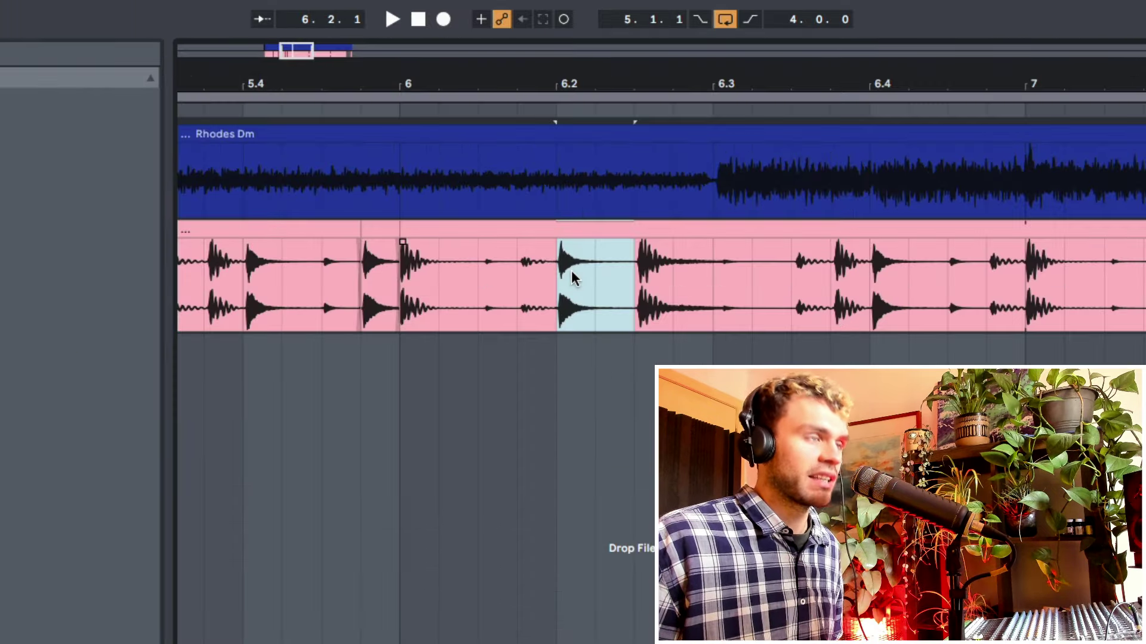
key("Delete")
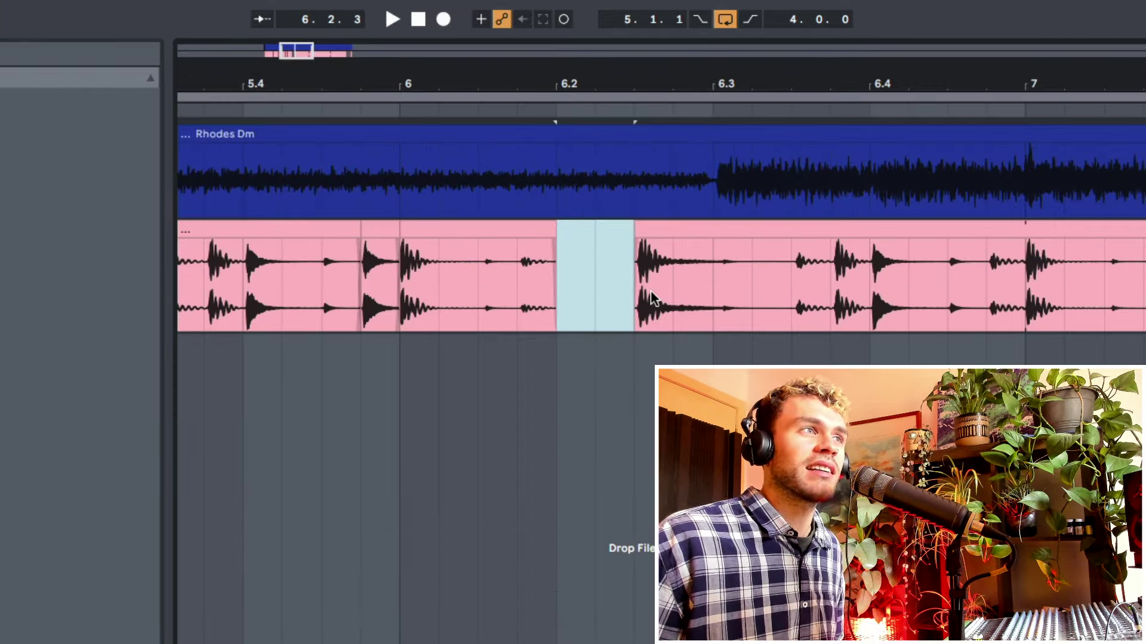
mouse_move(684, 85)
left_mouse_down()
mouse_move(674, 54)
mouse_move(521, 24)
left_mouse_up()
left_click(981, 258)
key("super+v")
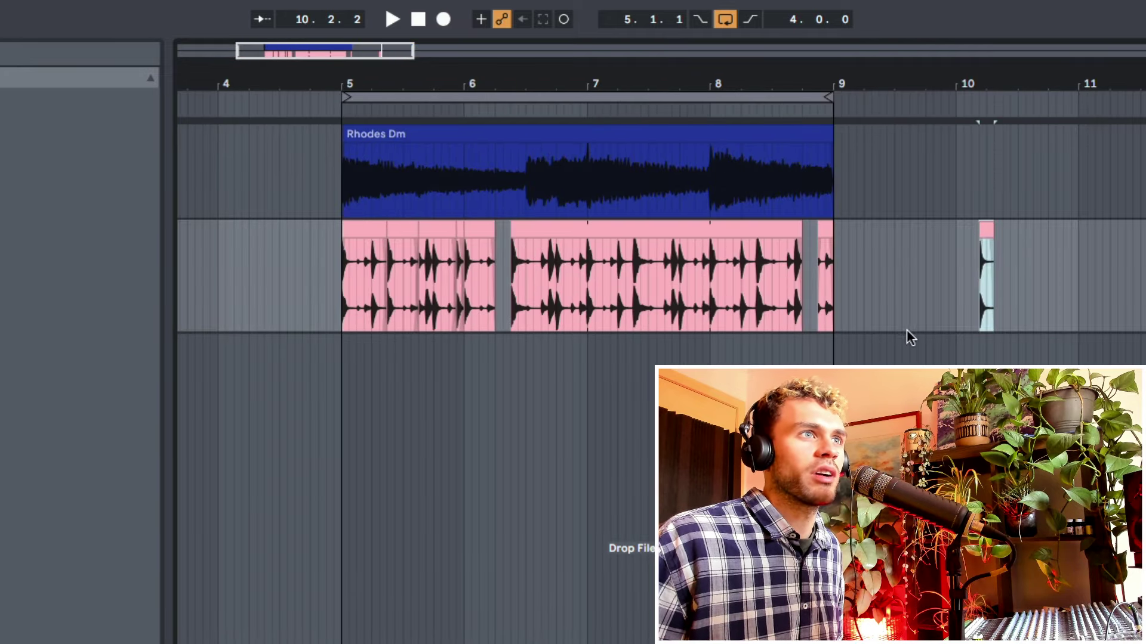
key("super+z")
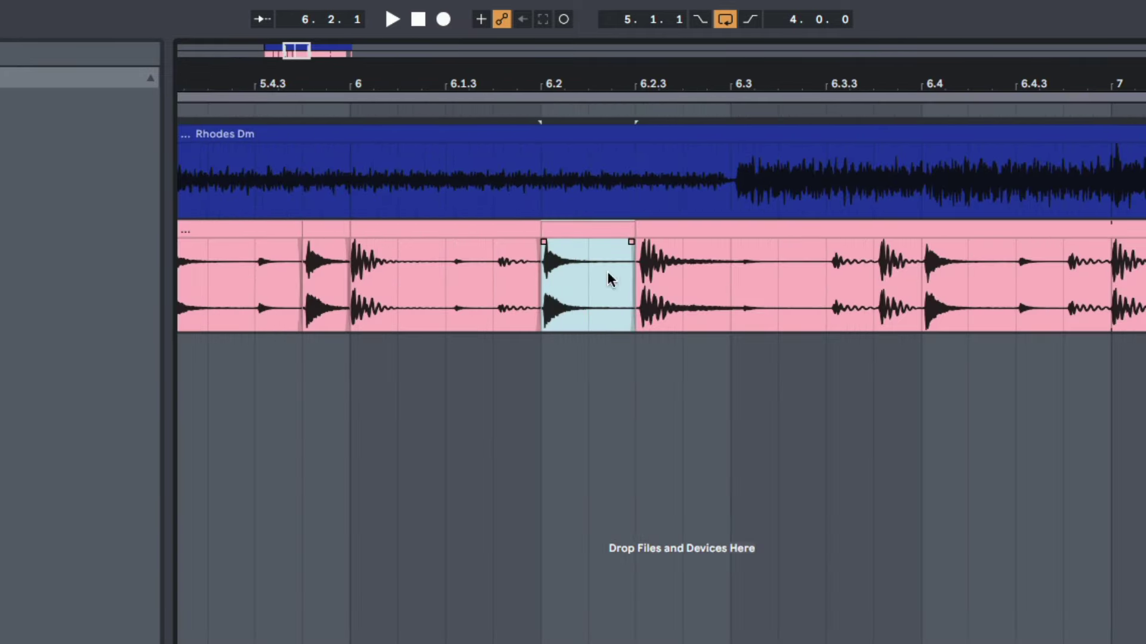
- Deactivate the snare clip at 6.2.1 and reactivate it, repeating the toggle once more
right_click(588, 239)
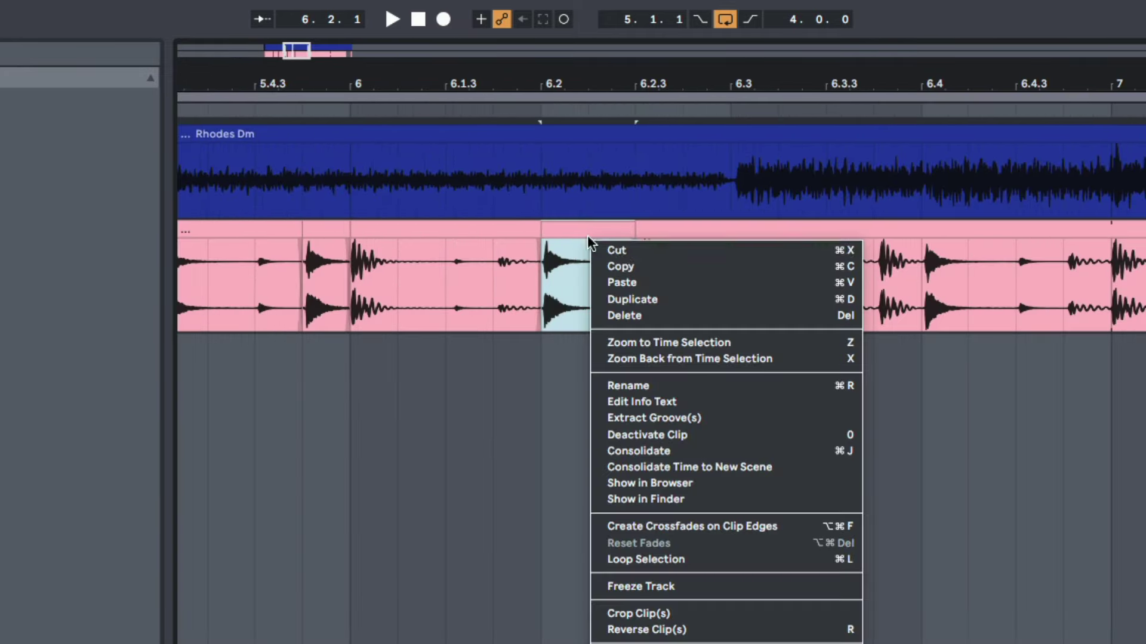
left_click(694, 435)
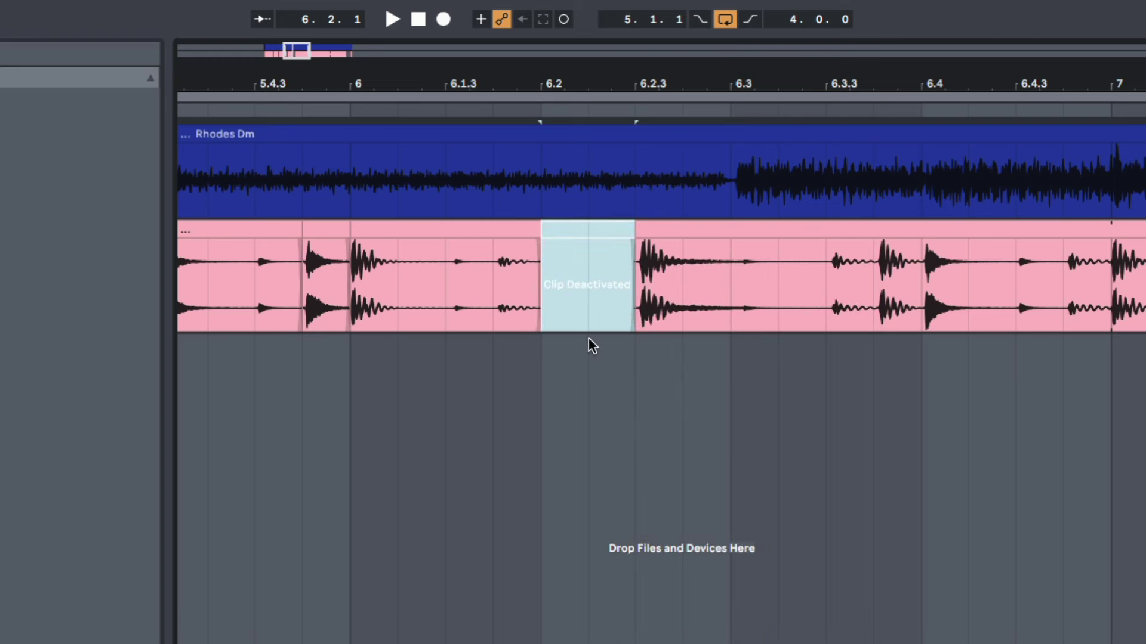
key("0")
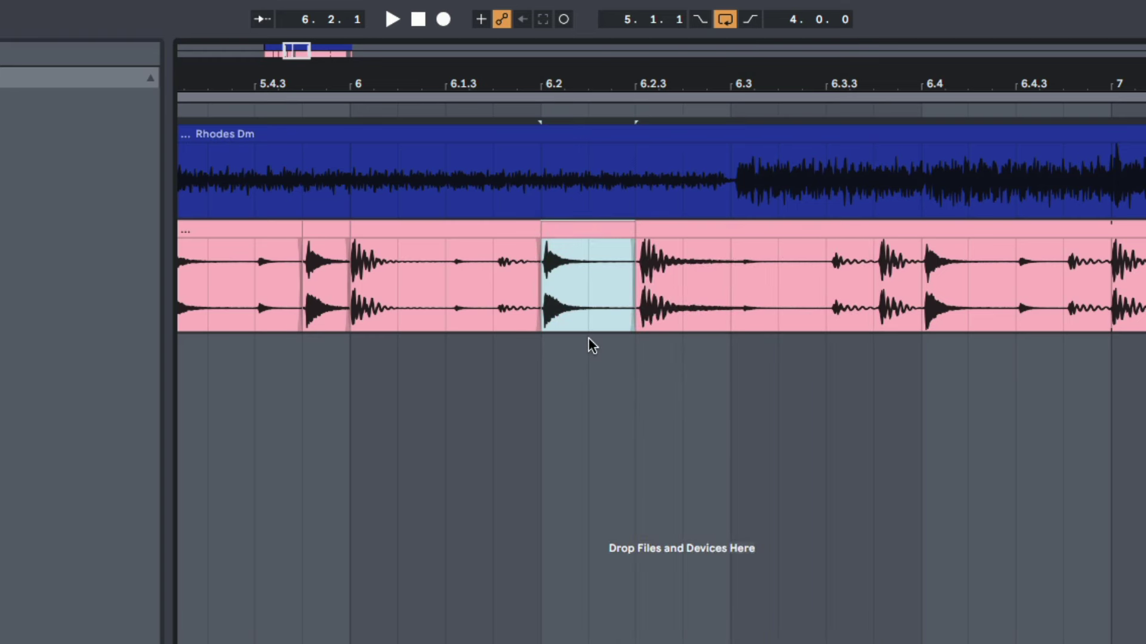
mouse_move(604, 309)
key("0")
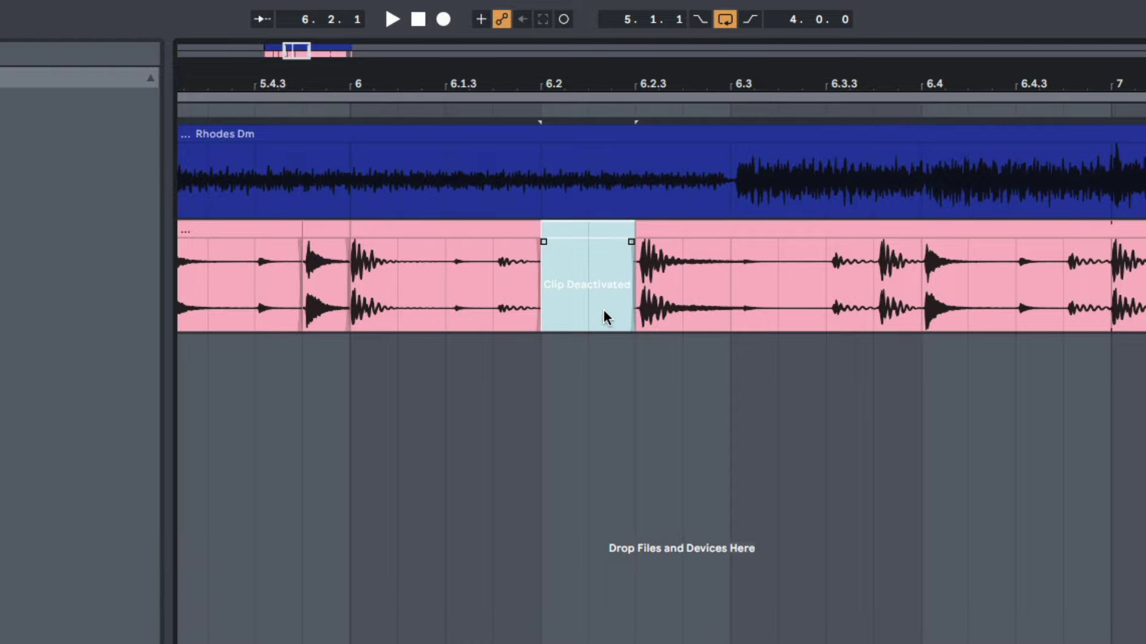
key("0")
left_click(553, 310)
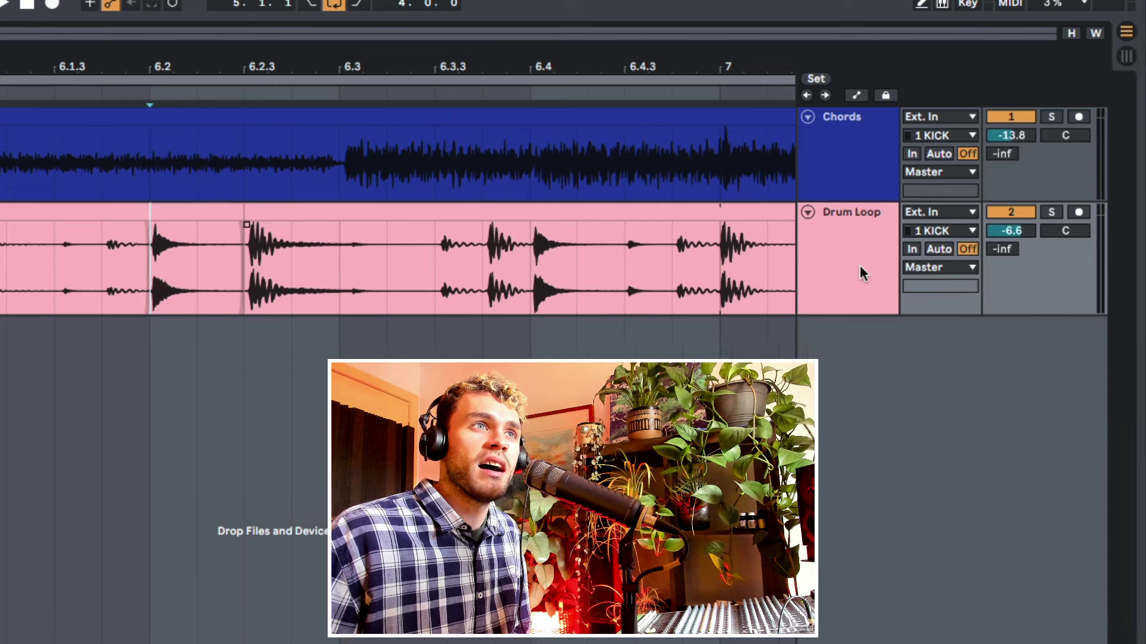
- Turn the Drum Loop track off and on again, and turn off the Chords track
left_click(1029, 272)
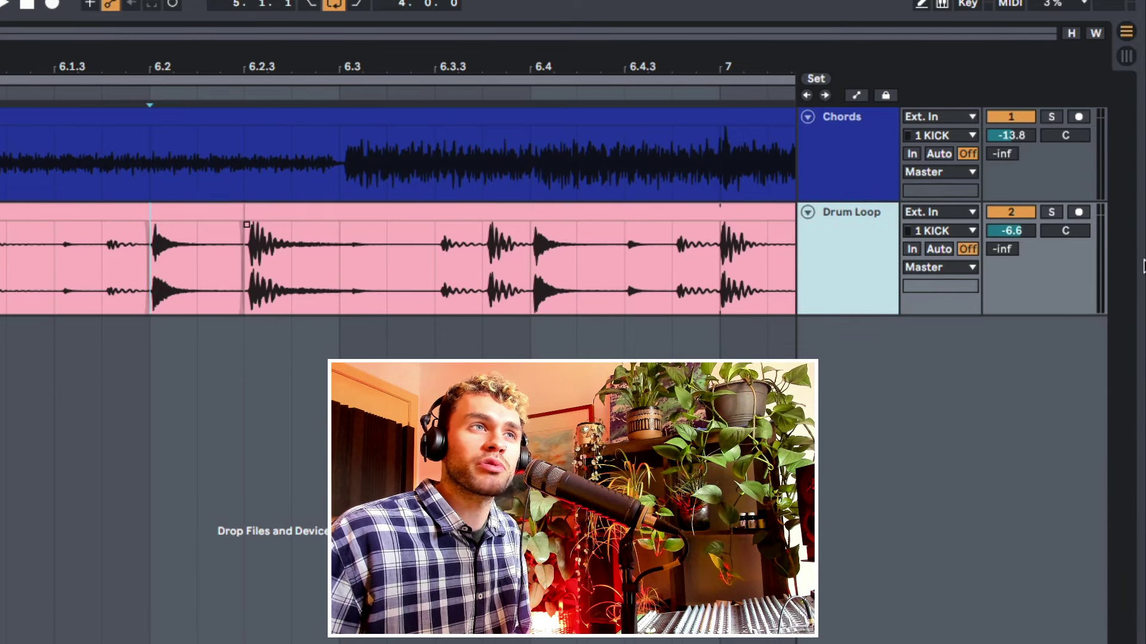
left_click(1025, 216)
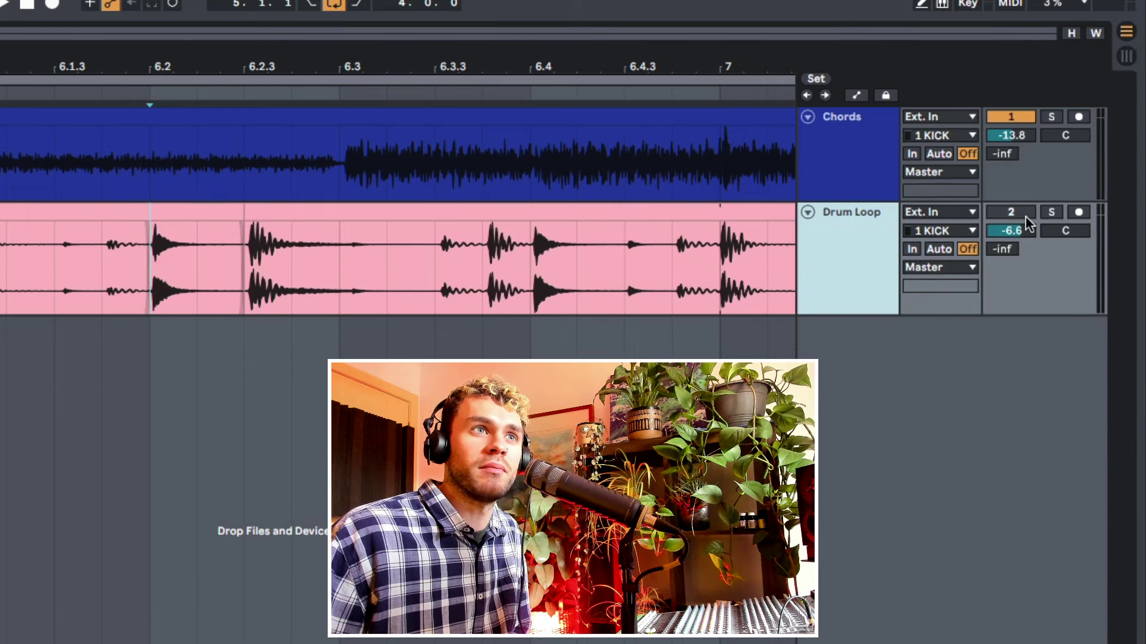
left_click(1025, 216)
left_click(895, 173)
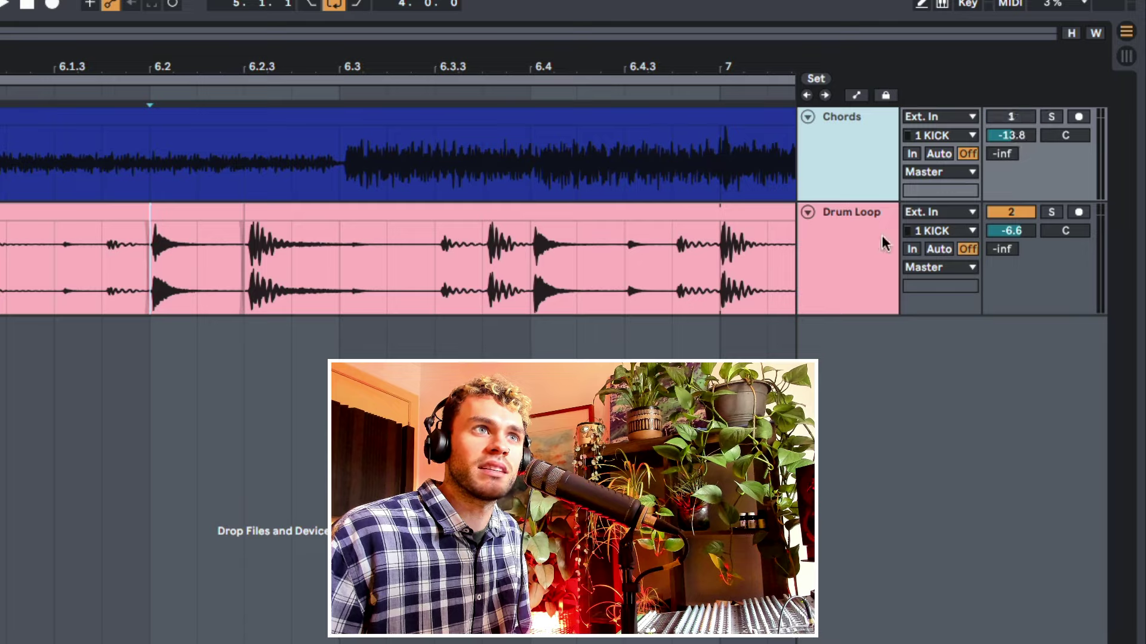
left_click(862, 245)
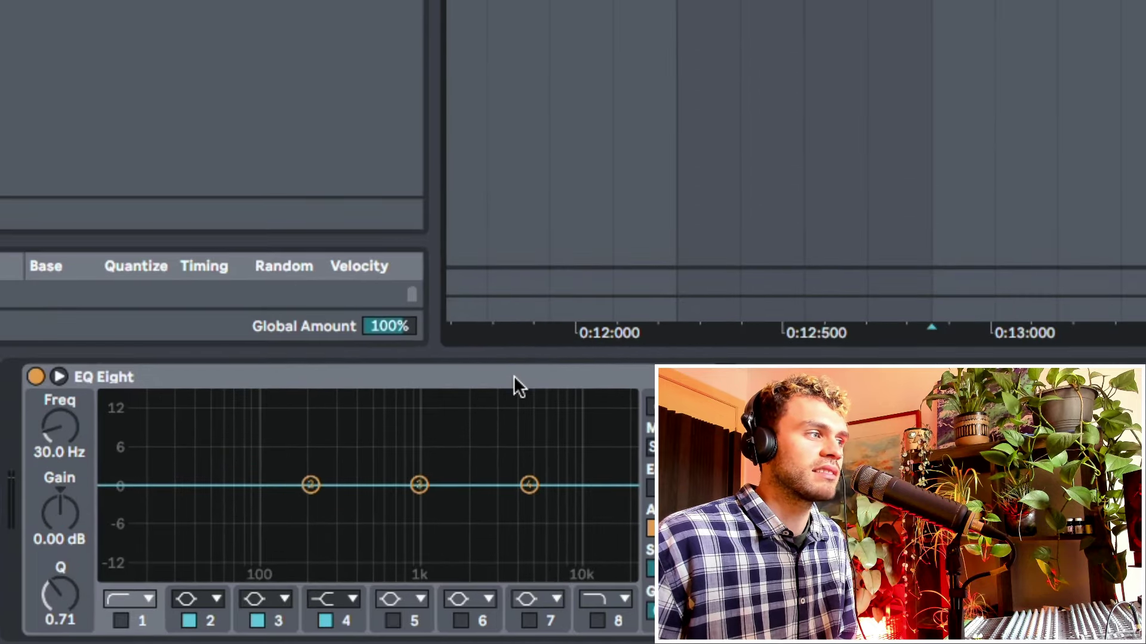
- Deactivate the EQ Eight device on the Drum Loop track and turn it back on
left_click(138, 374)
key("0")
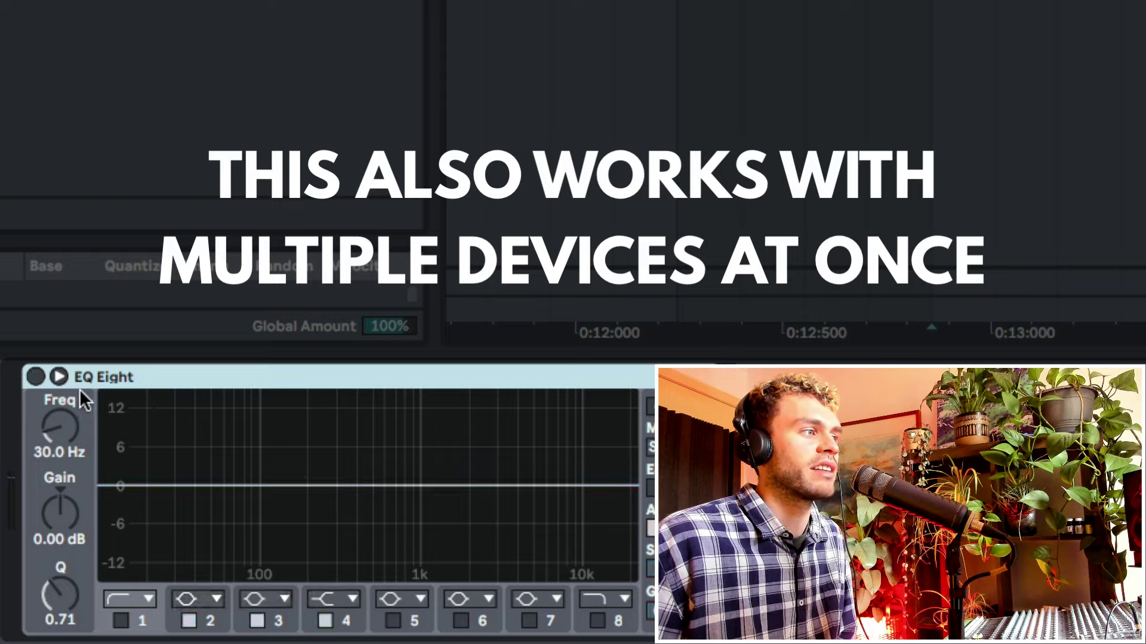
key("0")
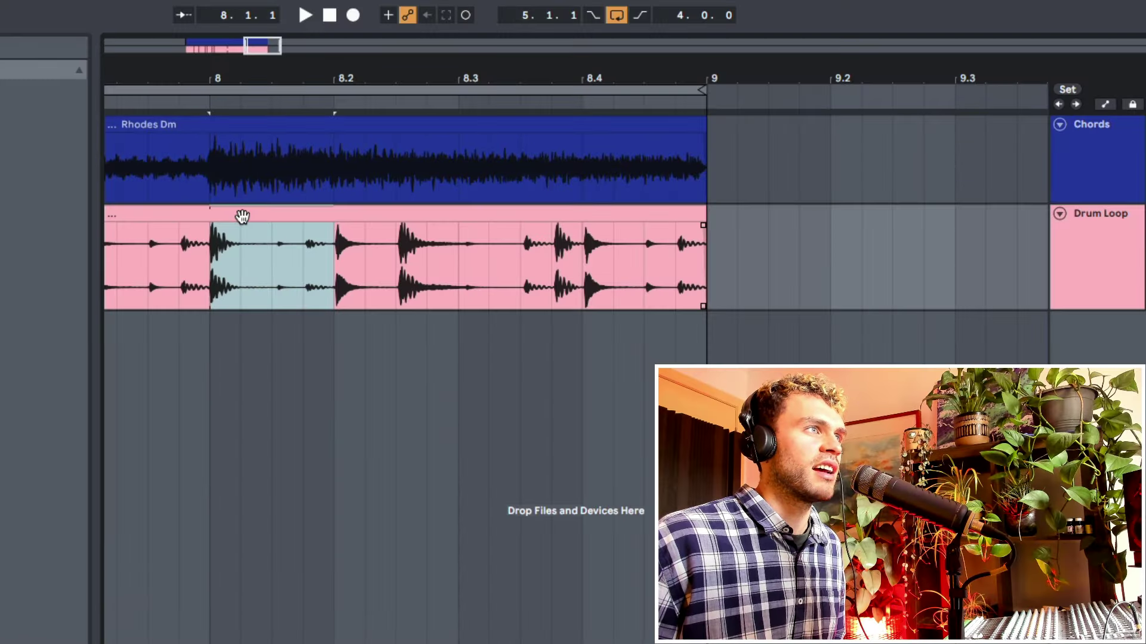
- Move the Drum Loop section between 8.1.1 and 8.2.1 to 9.1.4, and place a copy of the moved clip after it
left_click_drag(243, 217, 823, 256)
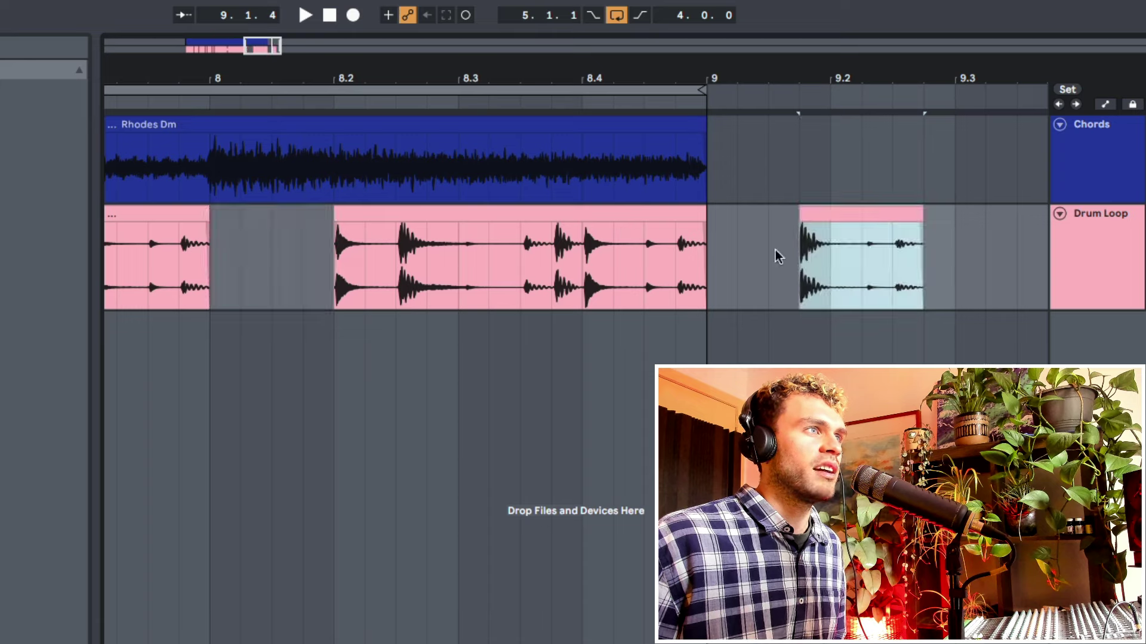
left_click_drag(199, 291, 333, 281)
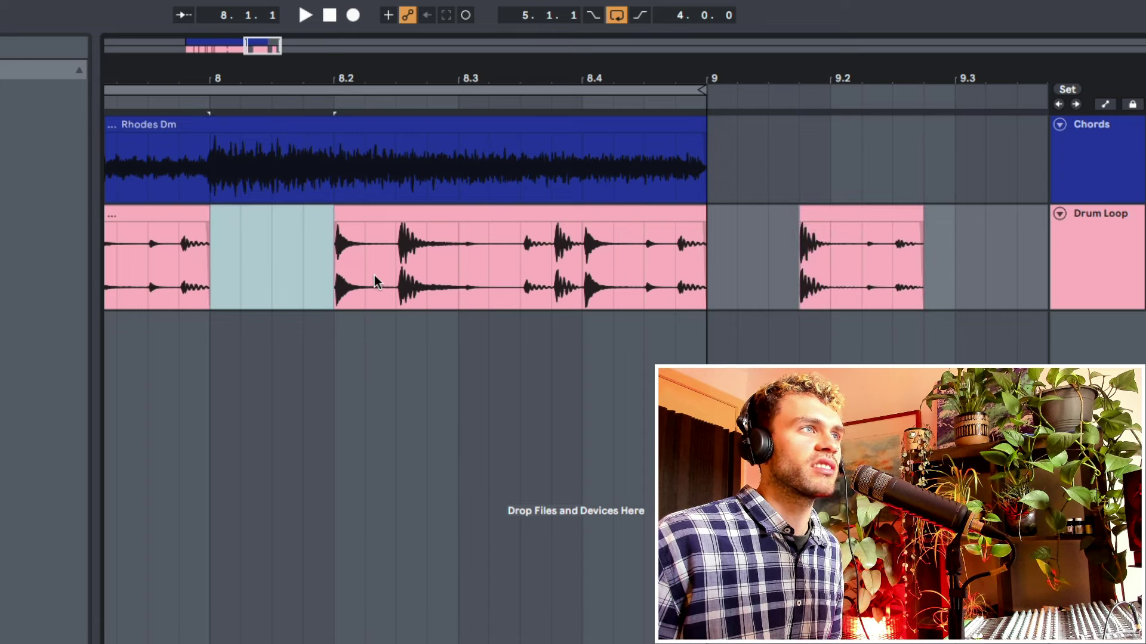
left_click(829, 227)
left_click(830, 214)
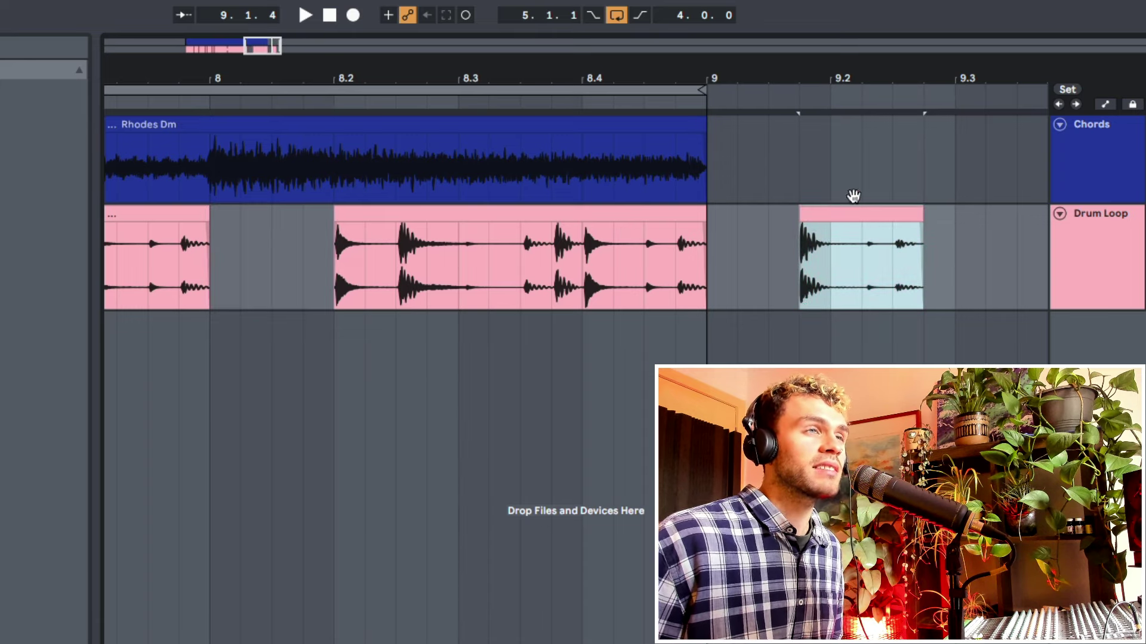
left_click_drag(854, 196, 728, 228)
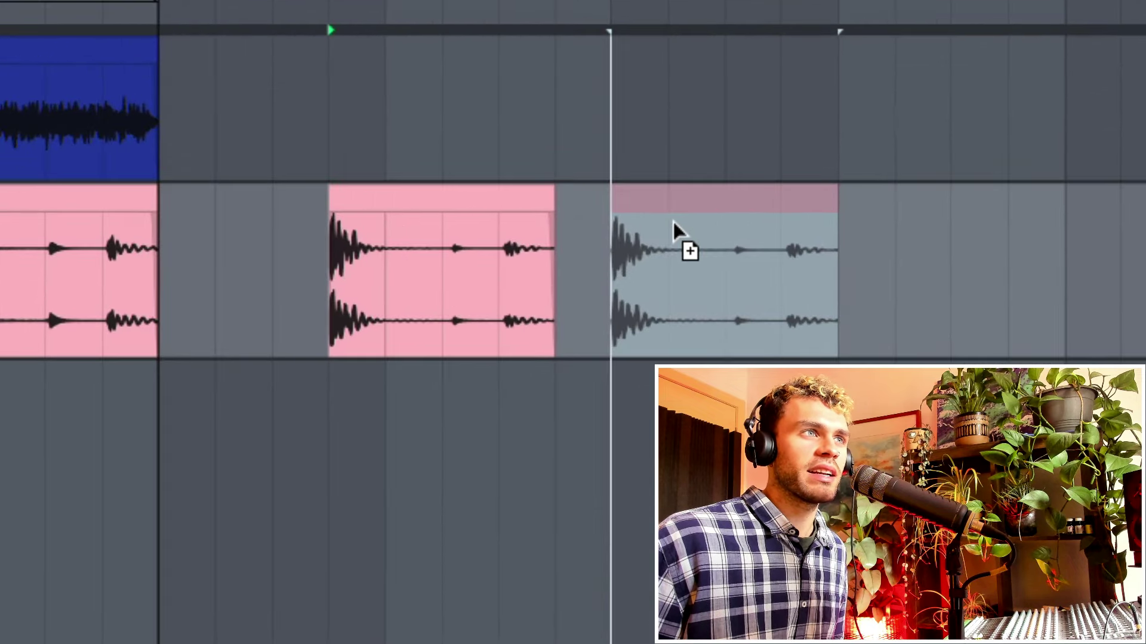
mouse_move(673, 220)
left_mouse_down()
mouse_move(891, 218)
mouse_move(668, 203)
left_mouse_up()
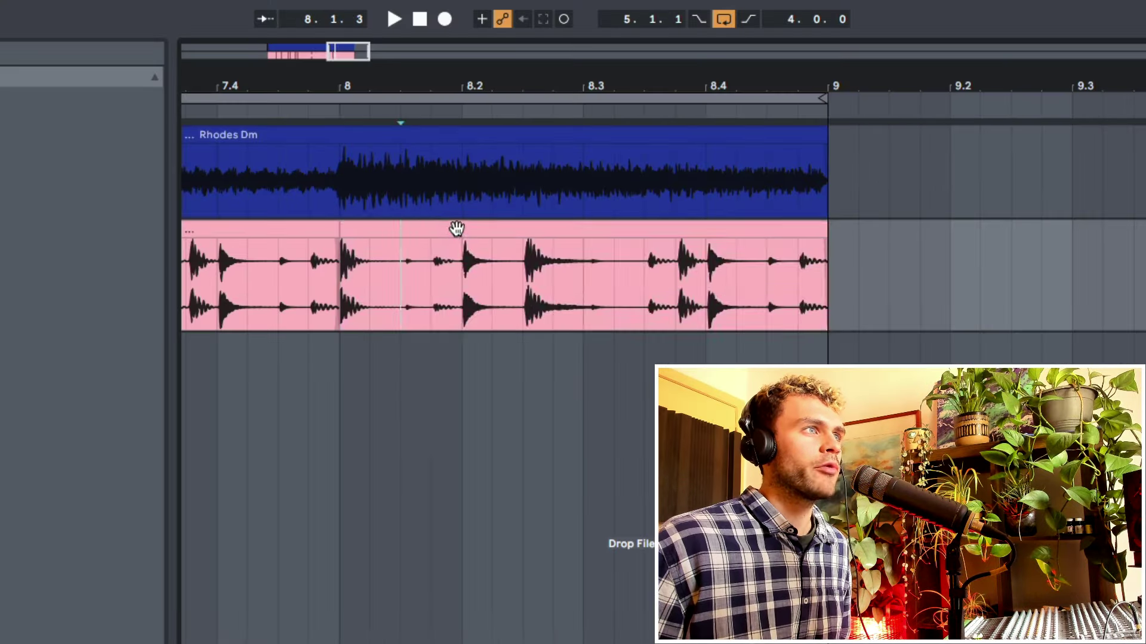
- Reverse the Drum Loop section from 8.2.3 to 8.3.3, and reverse it back to its original direction
left_click(455, 227)
left_click_drag(525, 325, 615, 327)
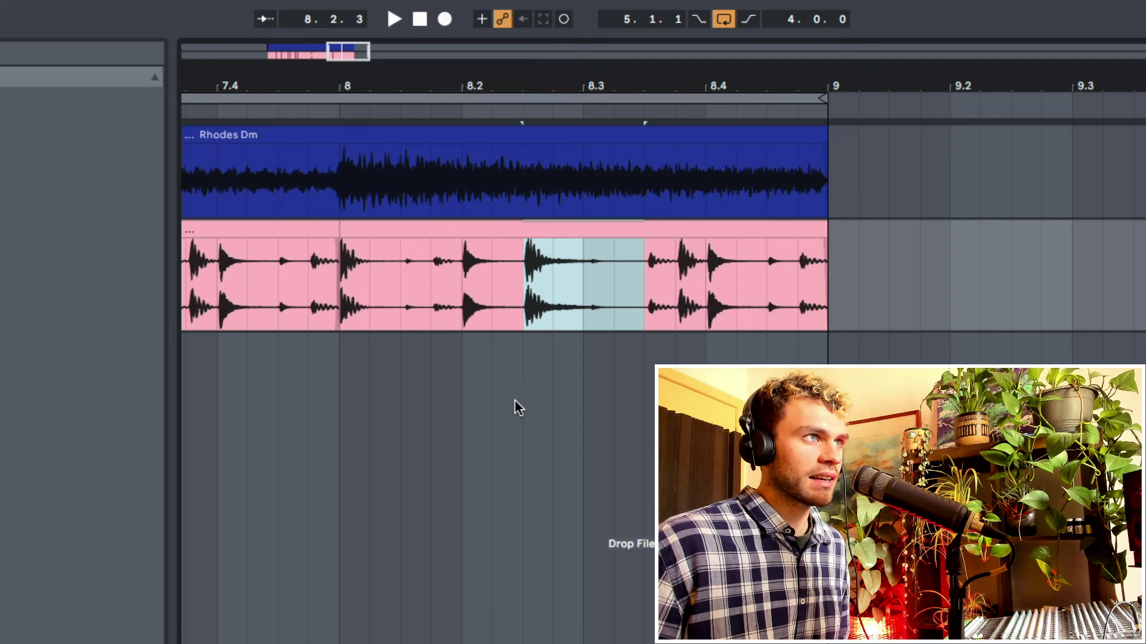
key("r")
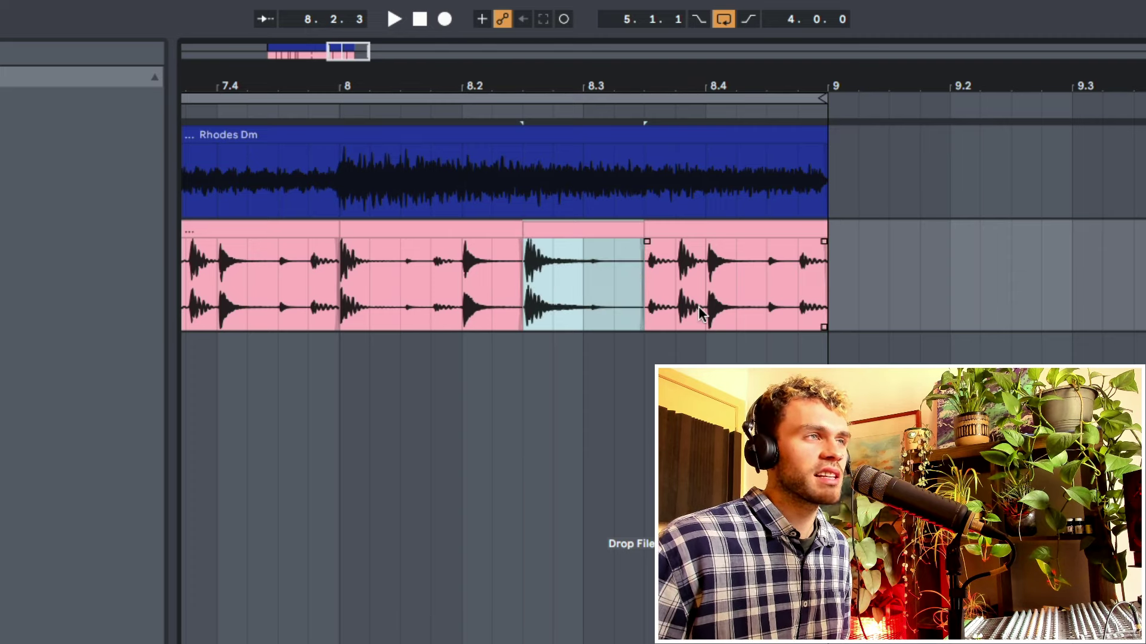
key("r")
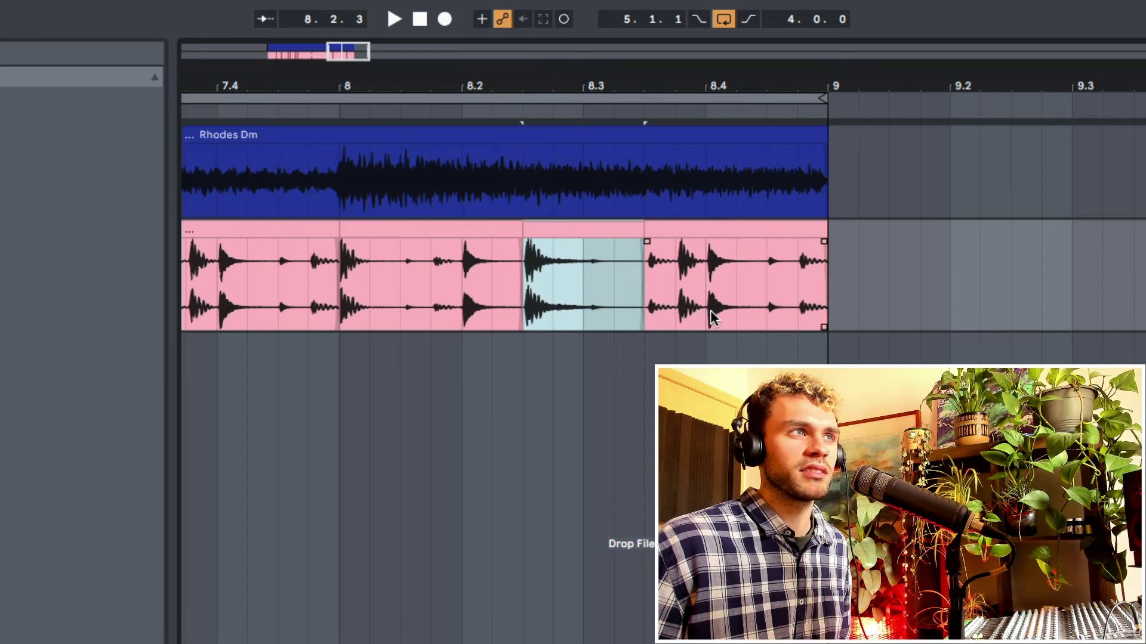
- Reverse the last beat of the Drum Loop from 8.4.1 to 9.1.1 and play from 8.2.1 to hear it
left_click_drag(710, 316, 848, 300)
key("r")
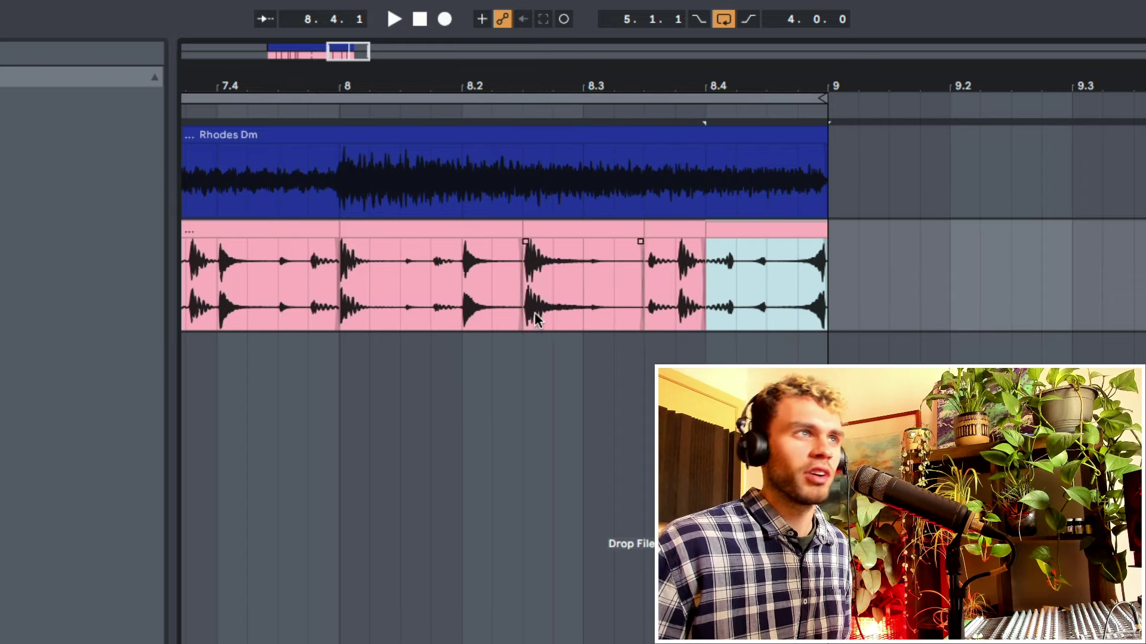
left_click(462, 313)
key("space")
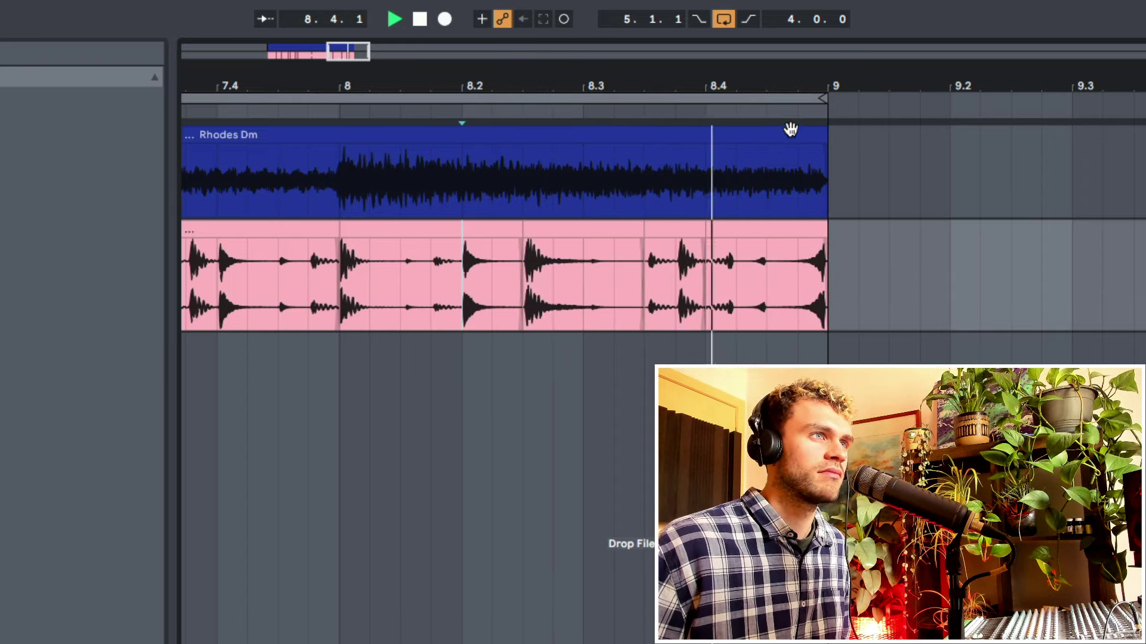
- Trim the end of the Drum Loop clip at 8.2.3 back to 8.3.2 and give it a long fade-out, playing the result
left_click_drag(669, 88, 634, 150)
left_click(566, 229)
left_click_drag(633, 87, 634, 99)
left_click_drag(714, 241, 720, 246)
left_click_drag(714, 83, 626, 33)
left_click_drag(619, 236, 589, 239)
left_click_drag(564, 87, 735, 179)
left_click_drag(721, 245, 492, 241)
left_click_drag(518, 81, 519, 82)
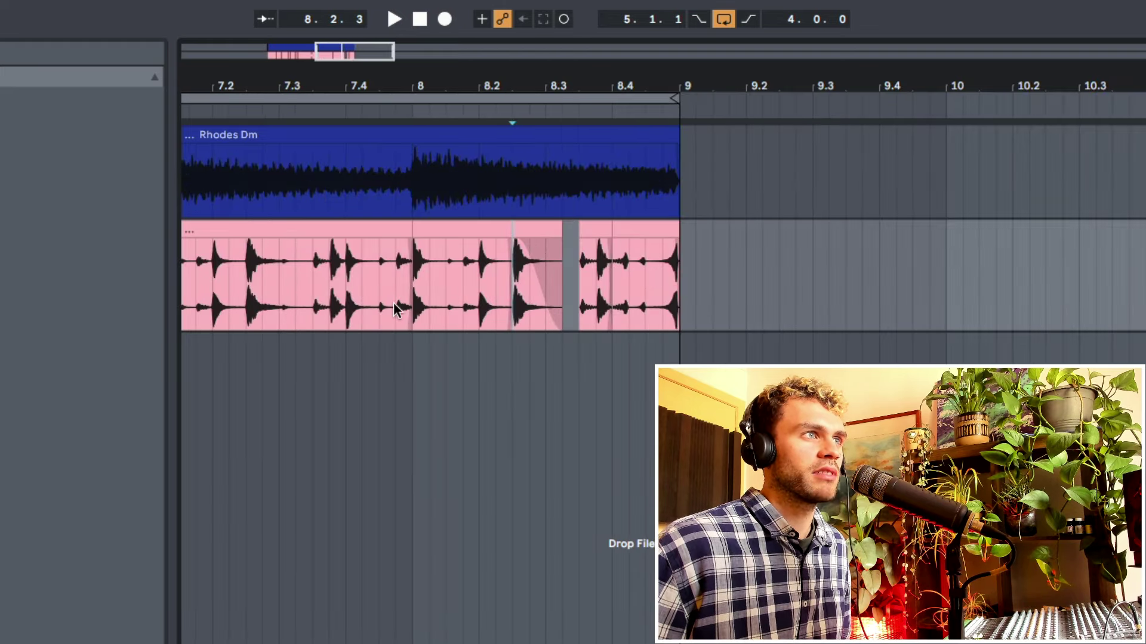
key("space")
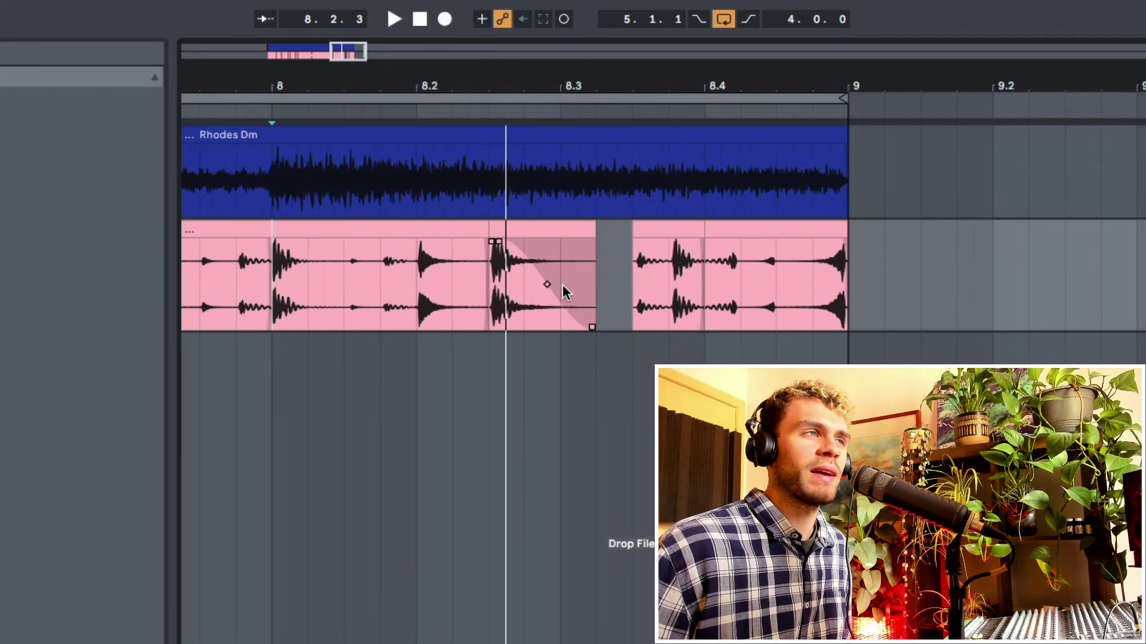
- Bend the fade-out curve of the clip at 8.2.3 so it drops off faster, and play from 8.1.1
left_click_drag(546, 285, 522, 293)
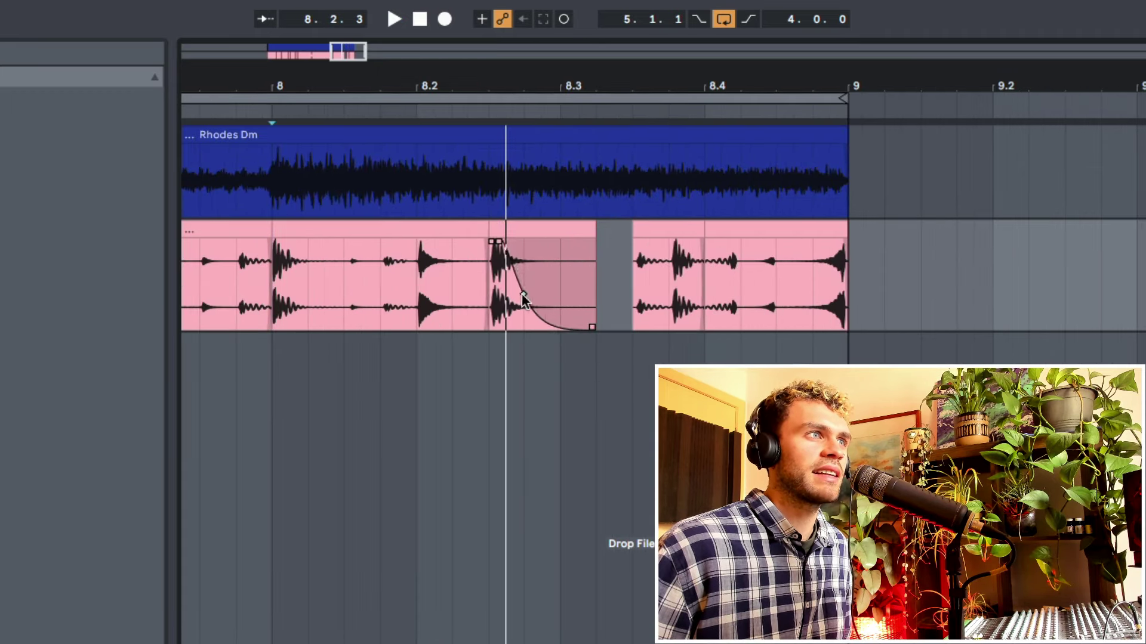
left_click(279, 291)
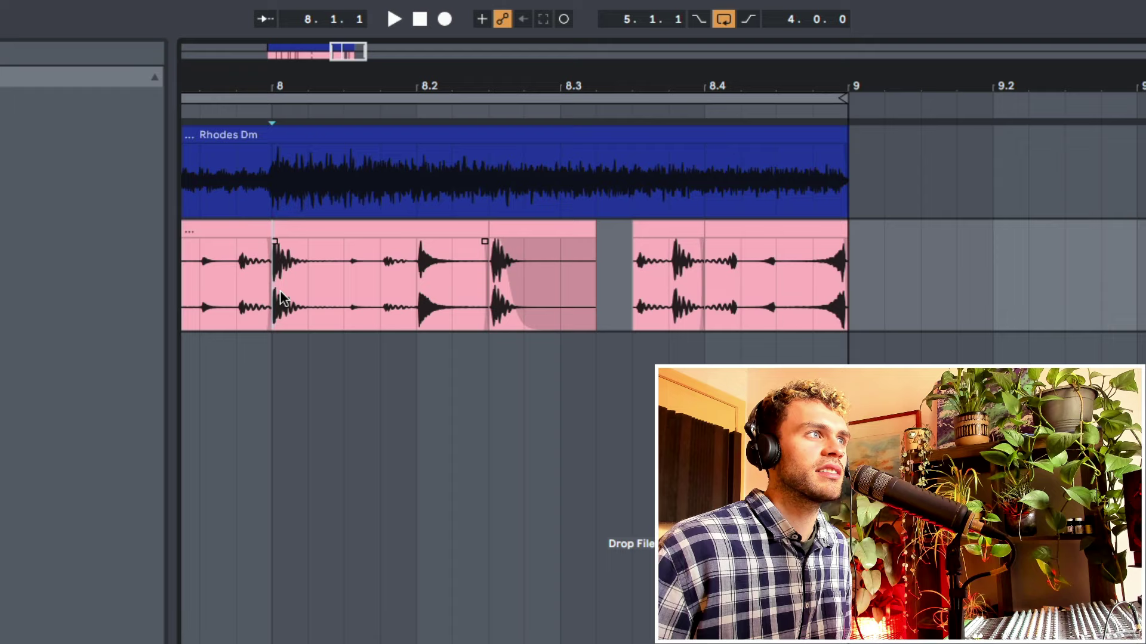
key("space")
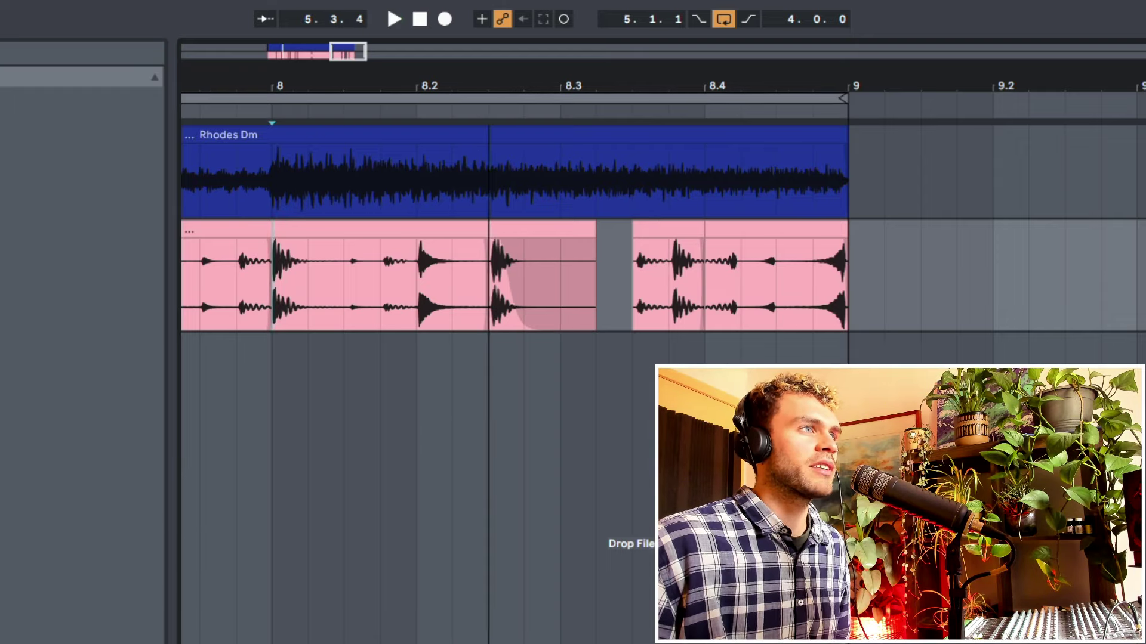
- Move the faded Drum Loop clip from 8.2.3 to 8.2.1
mouse_move(426, 85)
left_mouse_down()
mouse_move(429, 149)
mouse_move(421, 122)
left_mouse_up()
left_click_drag(584, 120, 605, 88)
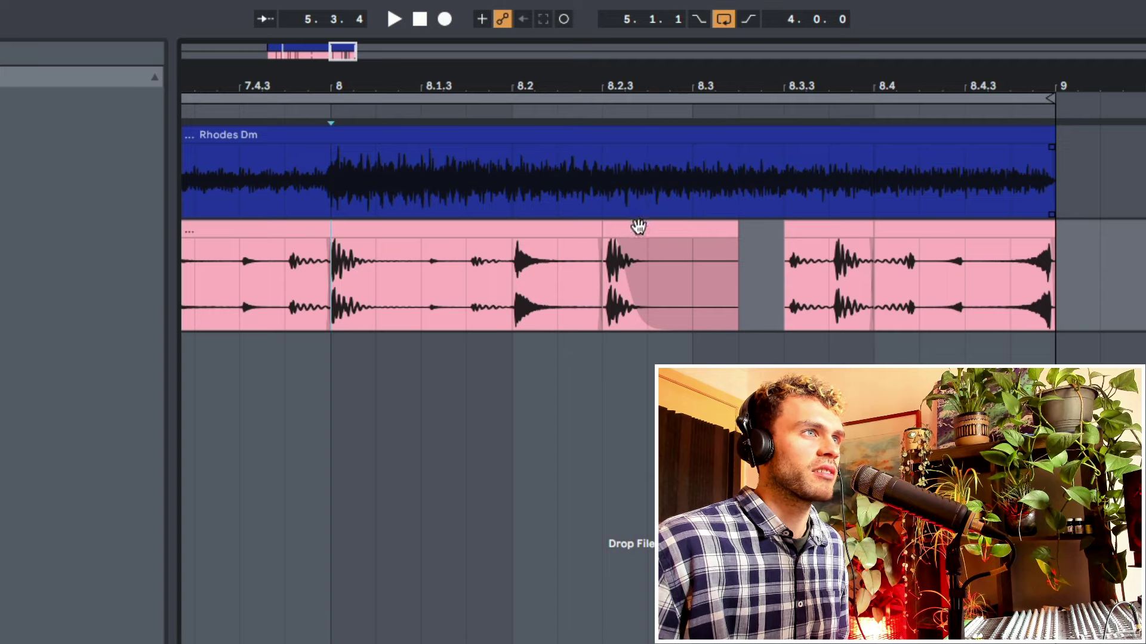
left_click_drag(638, 226, 554, 276)
- Create a crossfade between the Drum Loop clip at 8.2.1 and the clip before it, extending back from 8.2.1
left_click_drag(509, 89, 630, 149)
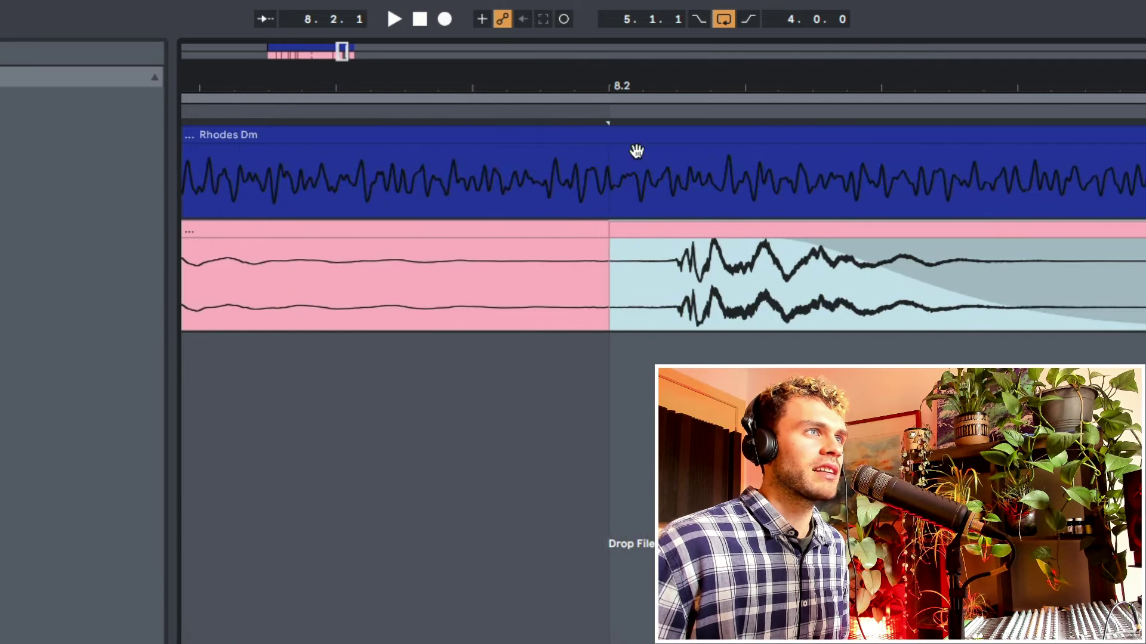
left_click(611, 243)
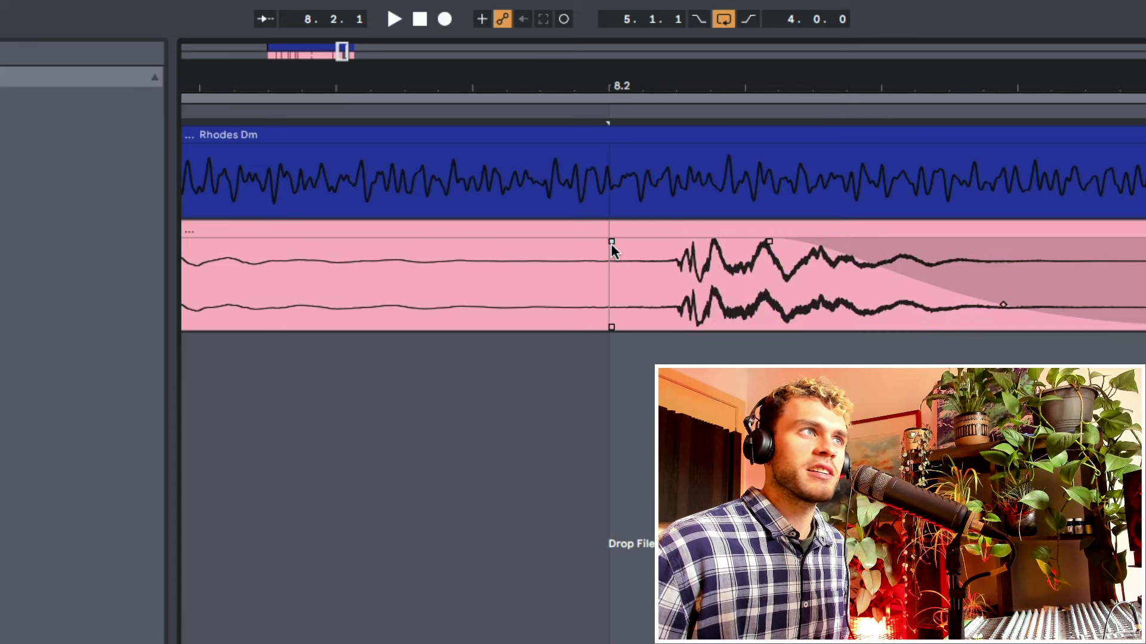
left_click_drag(611, 242, 466, 229)
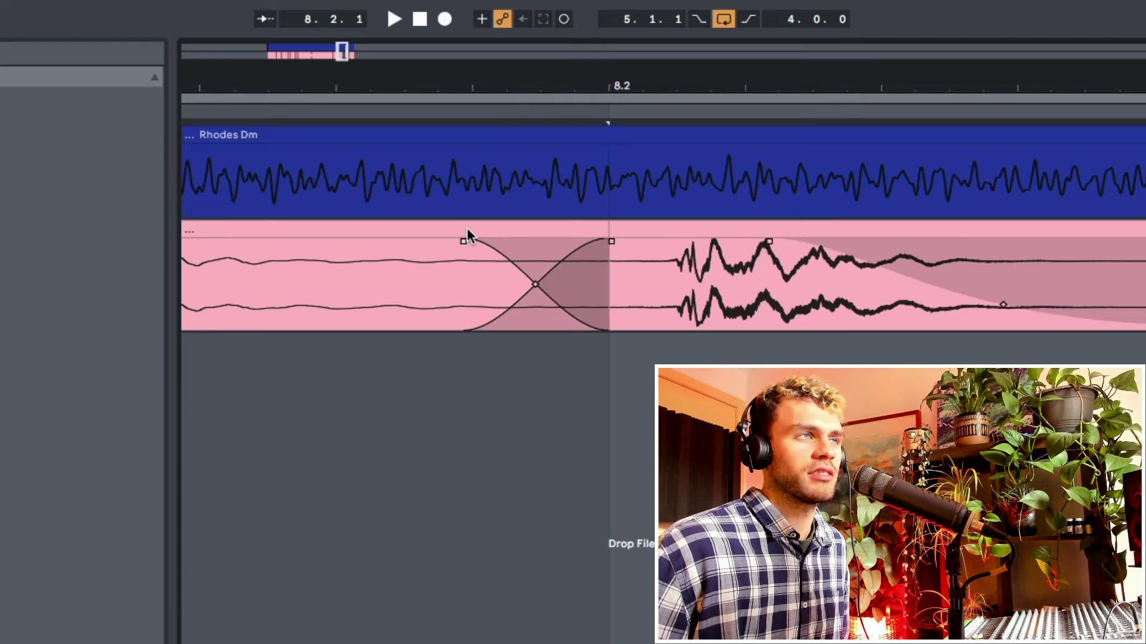
- Play the Rhodes Dm clip from several points to locate its chord changes around 6.1 and 7.1.1
left_click_drag(555, 85, 427, 92)
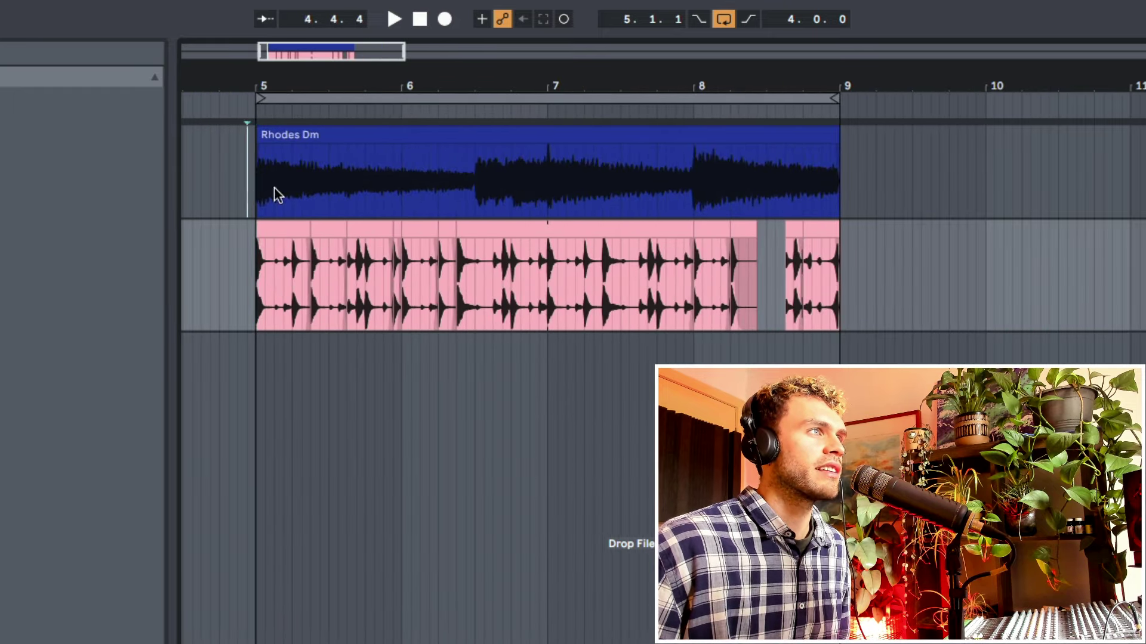
left_click_drag(274, 187, 839, 185)
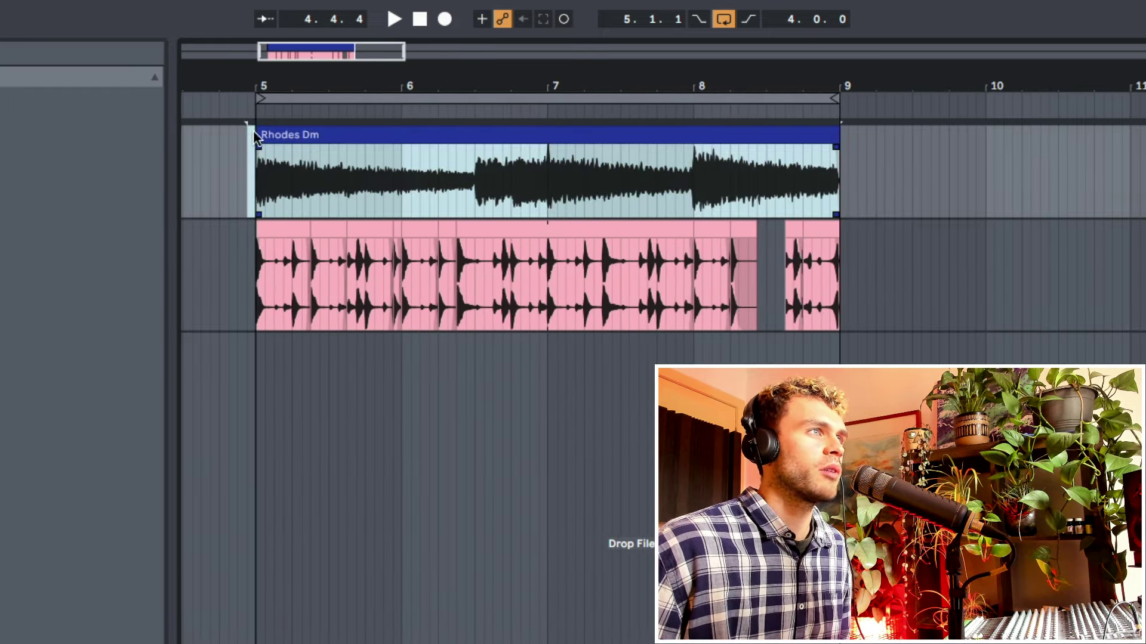
left_click(288, 145)
key("space")
left_click_drag(475, 89, 431, 123)
left_click(430, 191)
left_click(600, 200)
mouse_move(601, 101)
left_mouse_down()
mouse_move(565, 68)
mouse_move(499, 74)
mouse_move(576, 67)
mouse_move(575, 86)
left_mouse_up()
key("space")
- Move the Rhodes Dm section between 7.1.1 and 7.3.1 back to 6.3.1, and play the result
left_click_drag(573, 194, 684, 203)
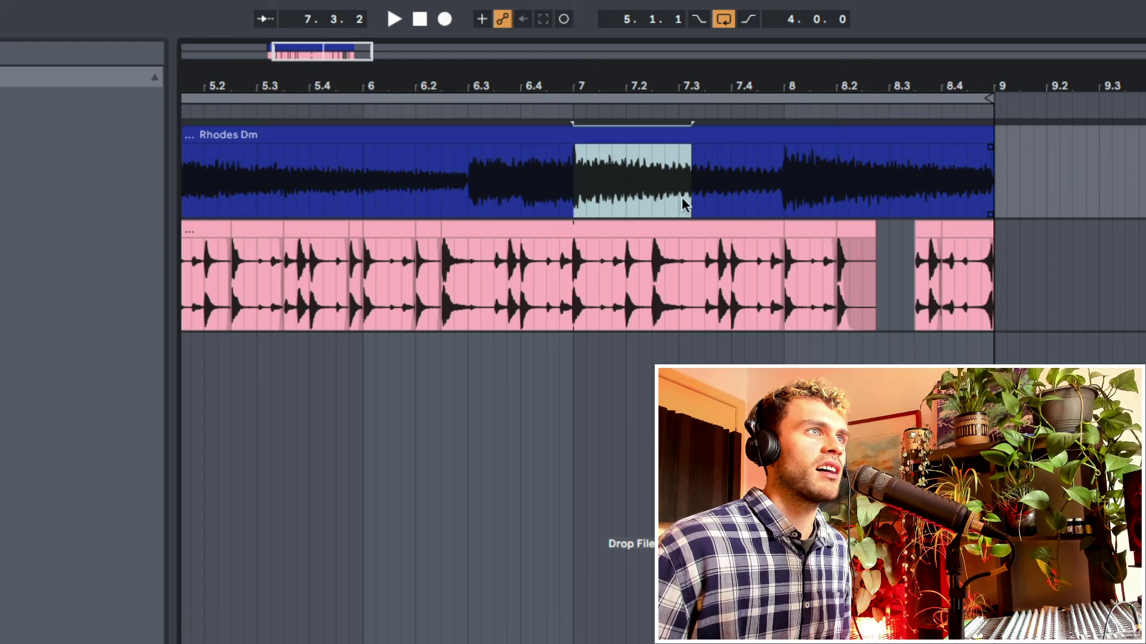
left_click_drag(643, 132, 539, 152)
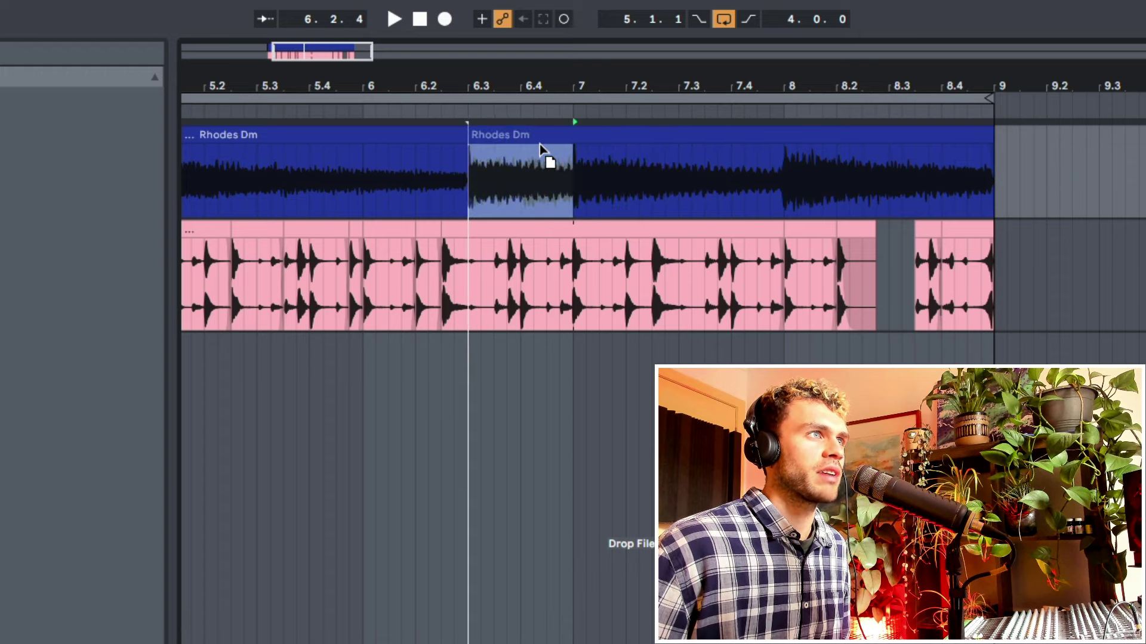
left_click(326, 169)
key("space")
mouse_move(397, 75)
left_mouse_down()
mouse_move(397, 54)
mouse_move(409, 79)
left_mouse_up()
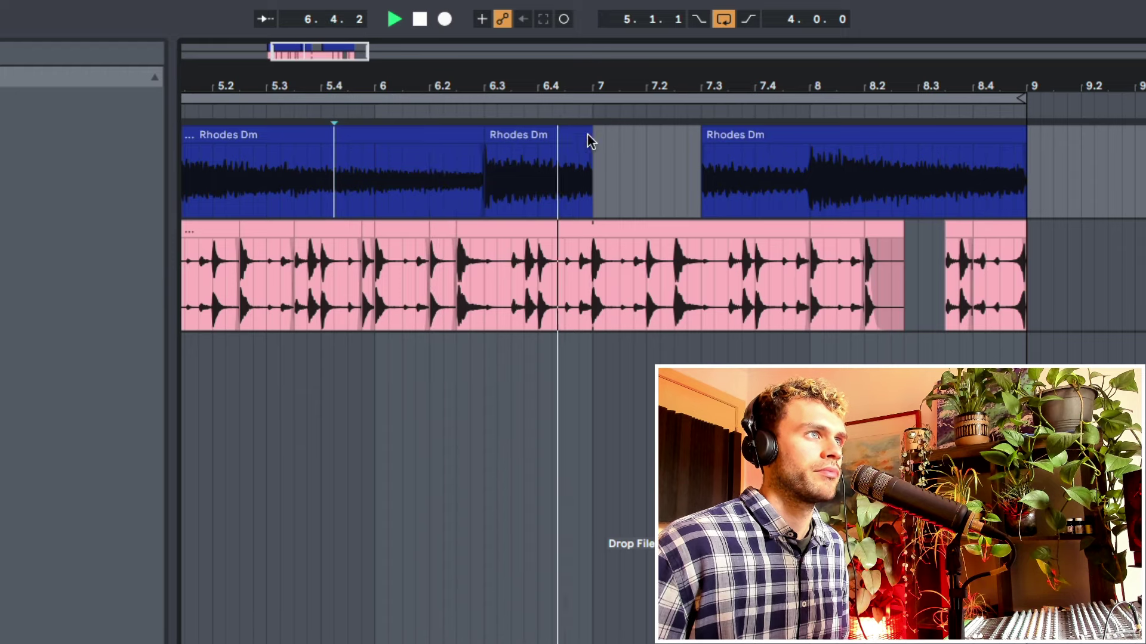
key("space")
left_click_drag(588, 89, 585, 71)
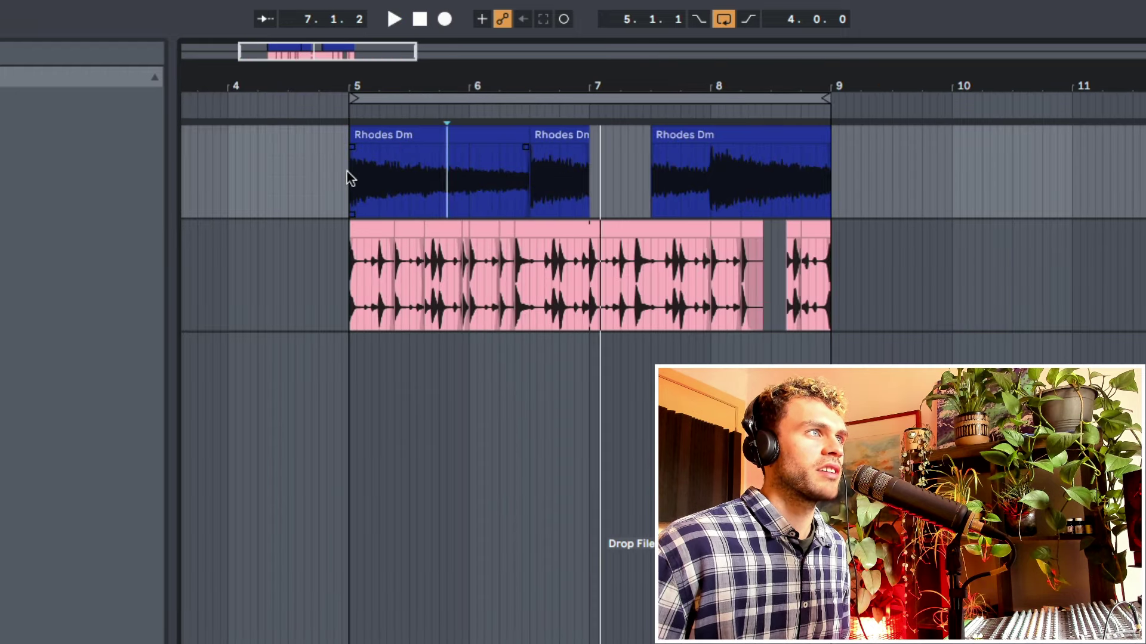
- Copy the first bar of Rhodes Dm, from 5.1.1 to 6.1.1, to 7.1.1 and play across the edits
left_click_drag(351, 178, 459, 187)
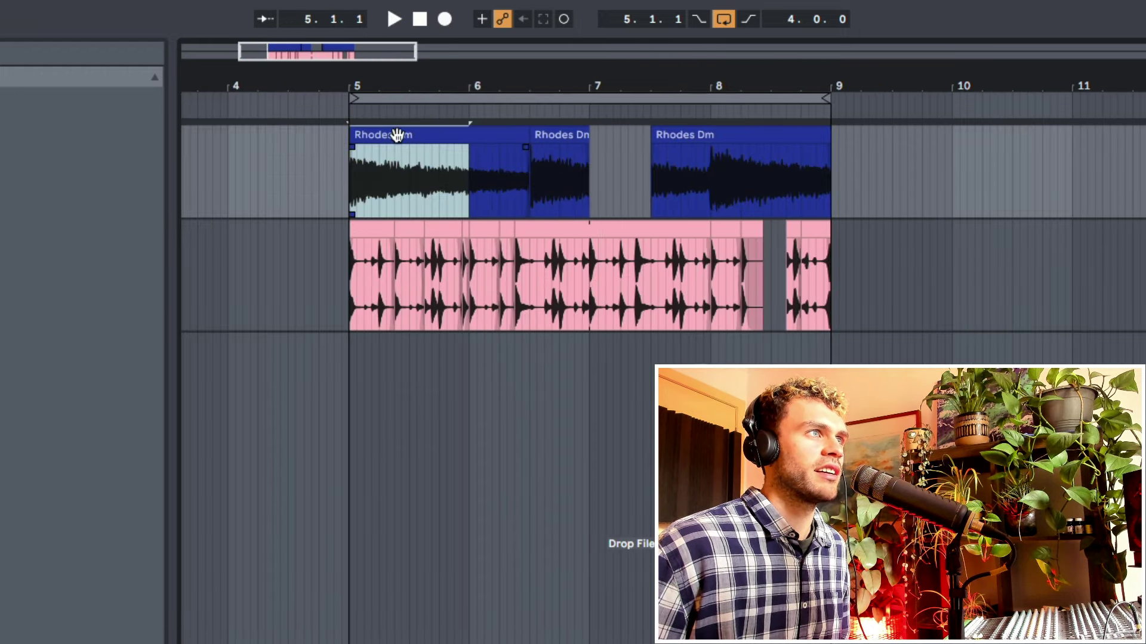
left_click_drag(393, 134, 617, 154)
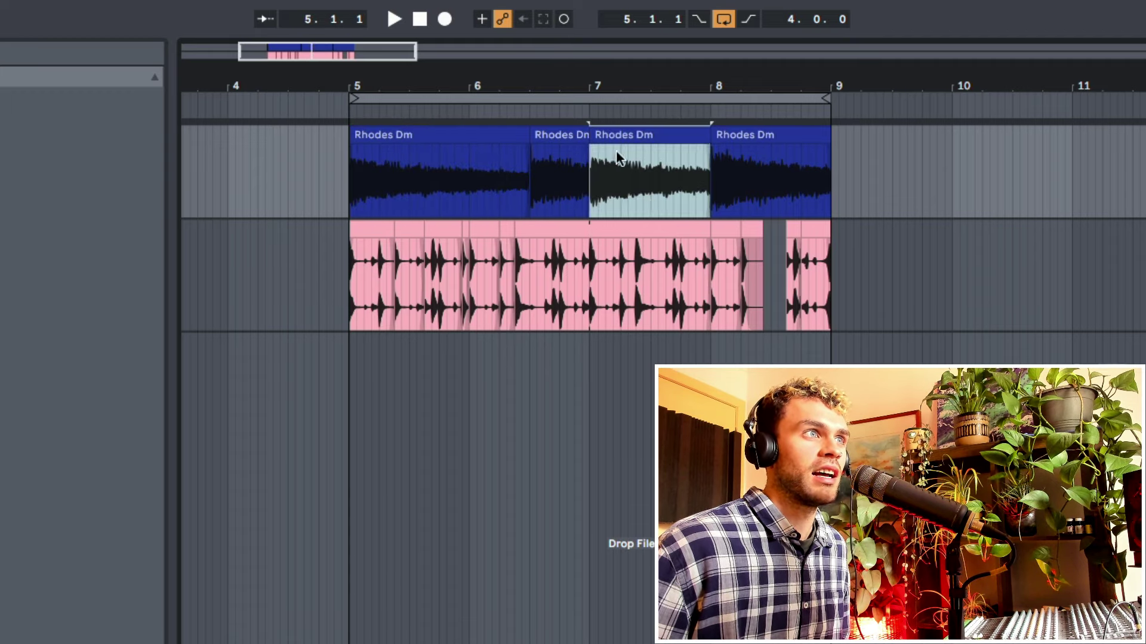
left_click(493, 182)
key("space")
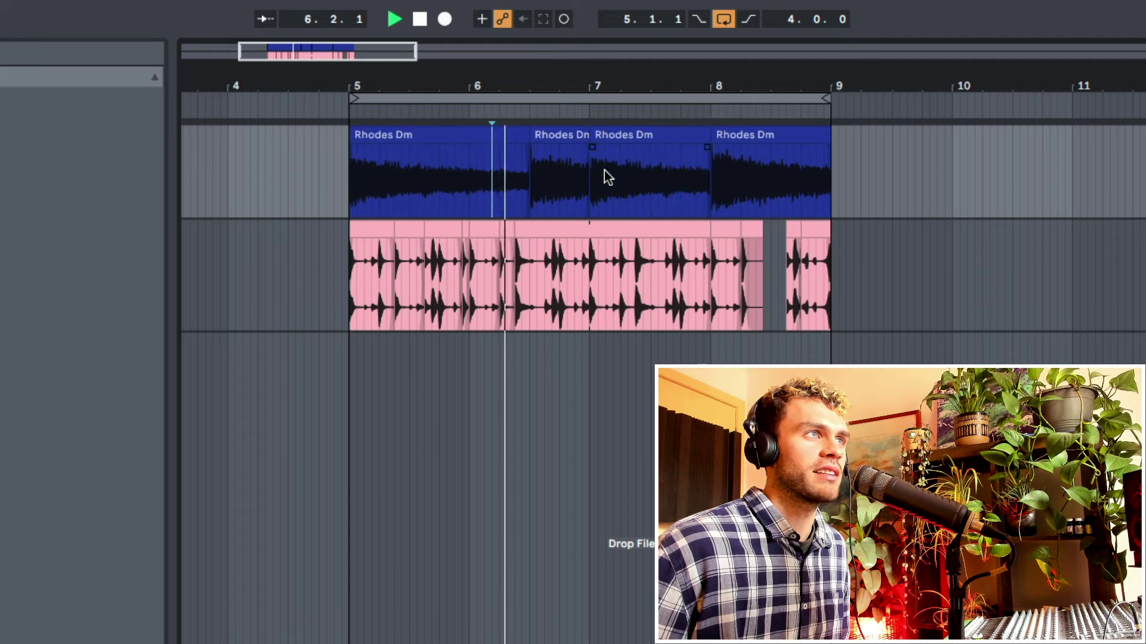
left_click_drag(593, 82, 554, 101)
key("space")
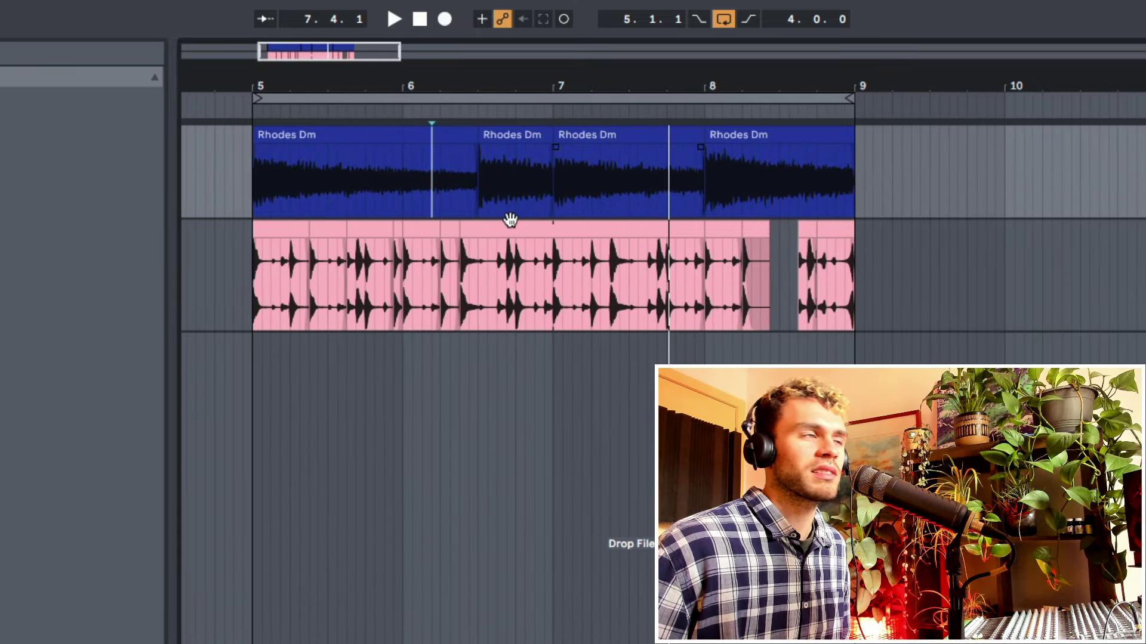
- Play across the Rhodes Dm clip boundaries at 6.3.1, 7.1.1 and 8.1.1 to check the transitions
left_click_drag(339, 194, 563, 199)
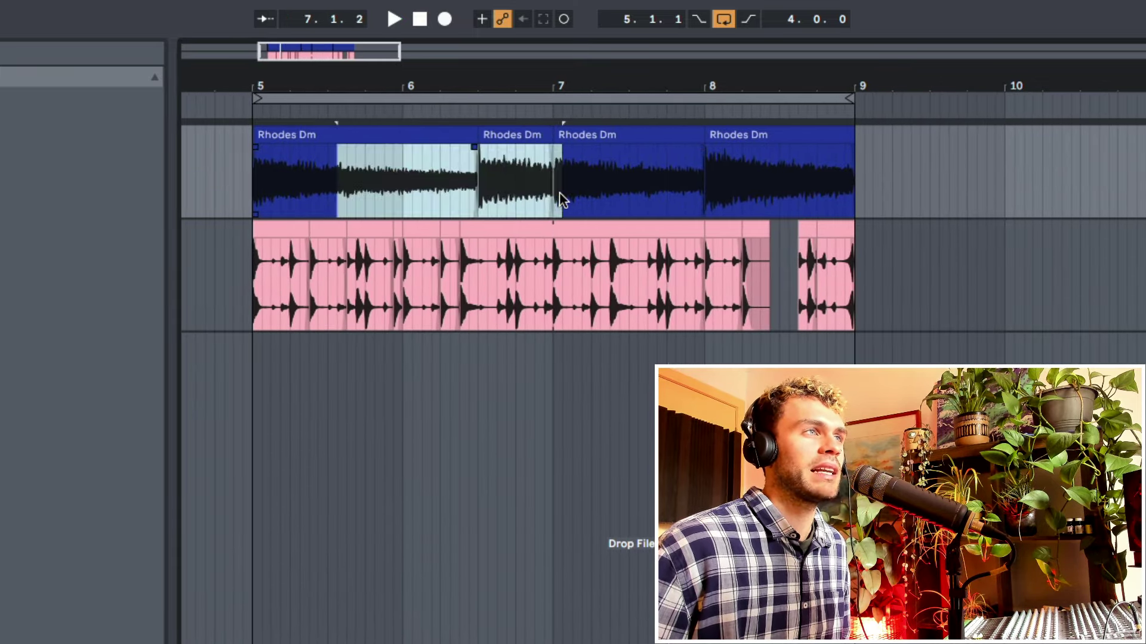
double_click(554, 203)
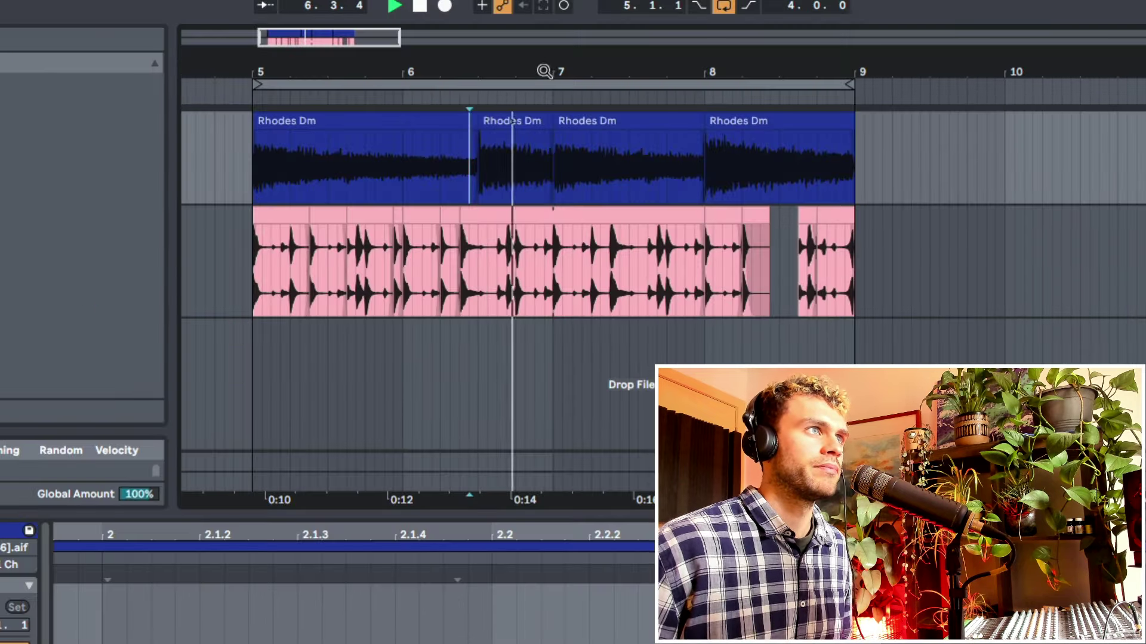
mouse_move(544, 72)
left_mouse_down()
mouse_move(545, 89)
mouse_move(544, 72)
left_mouse_up()
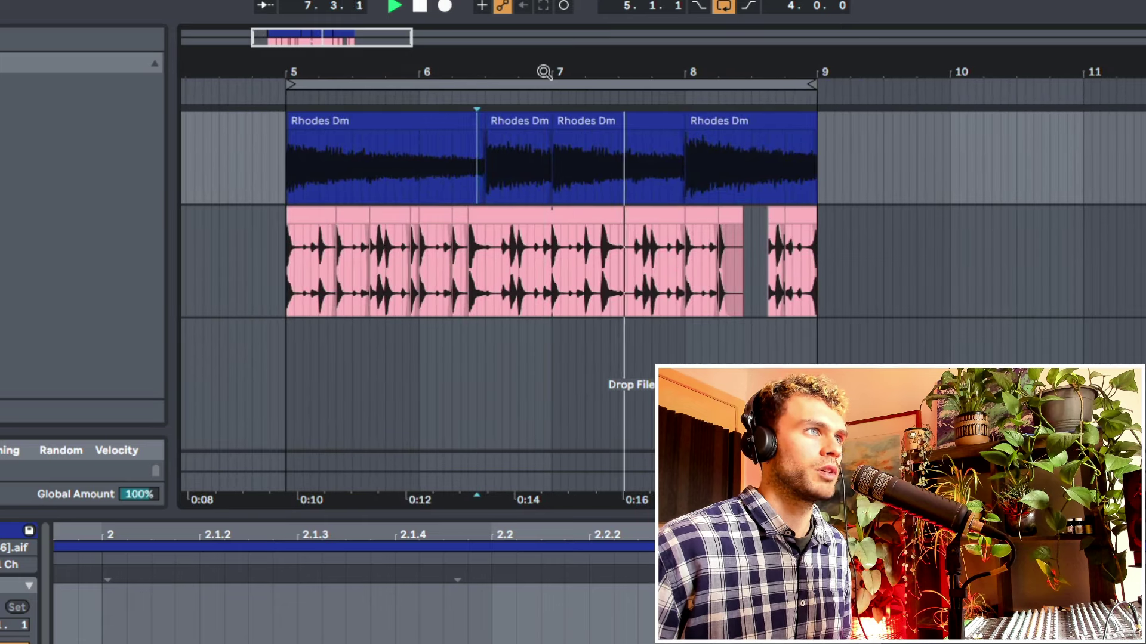
left_click(460, 171)
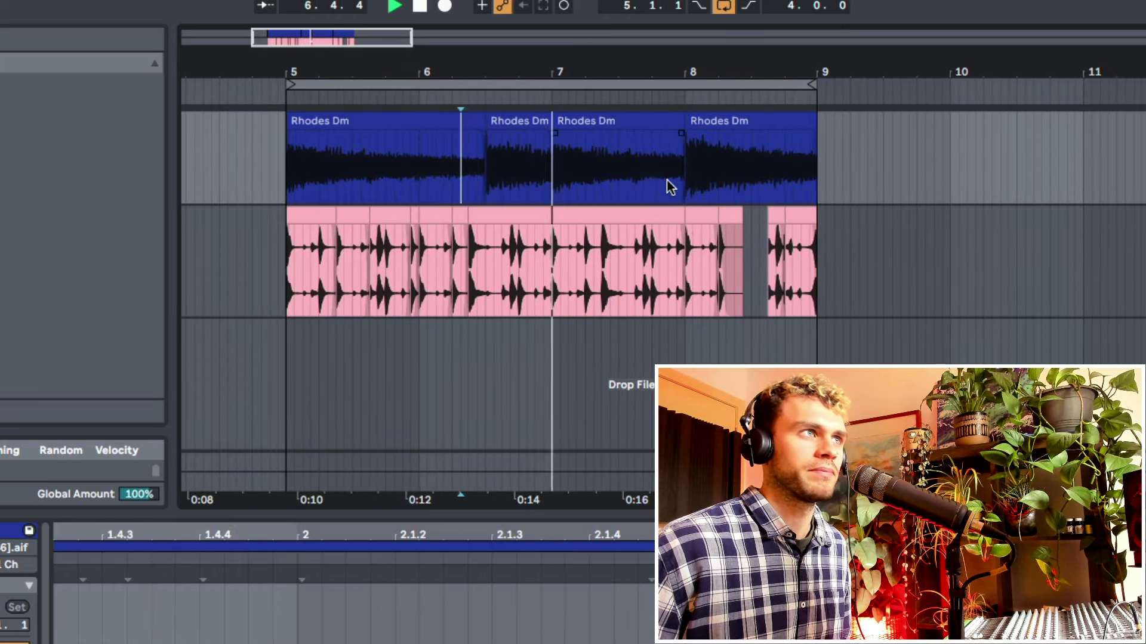
left_click(649, 176)
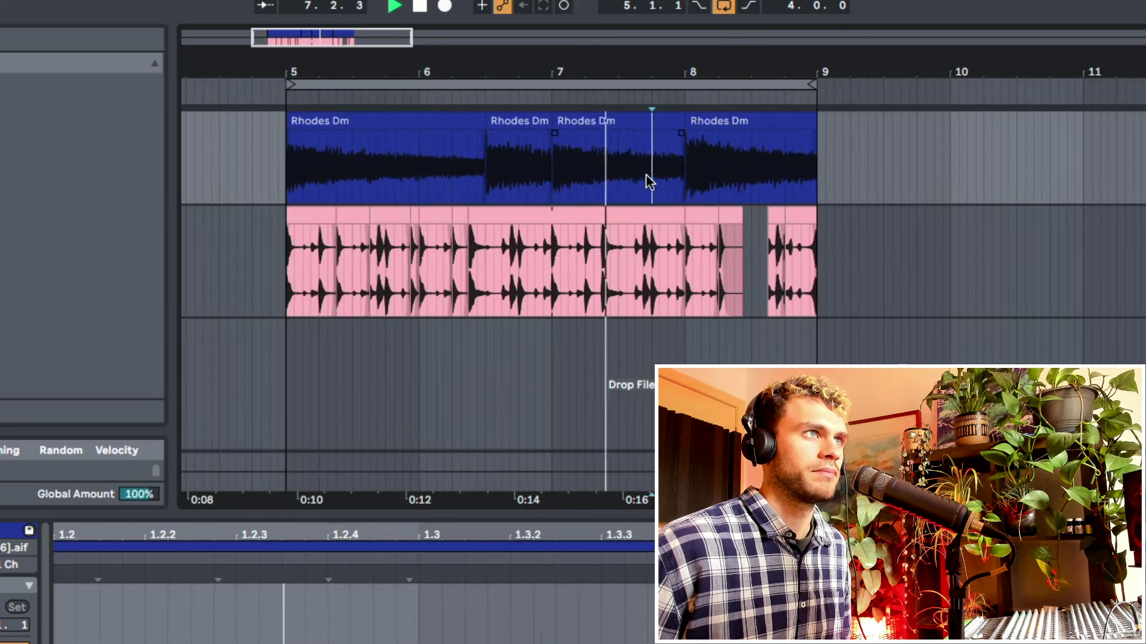
left_click(686, 185)
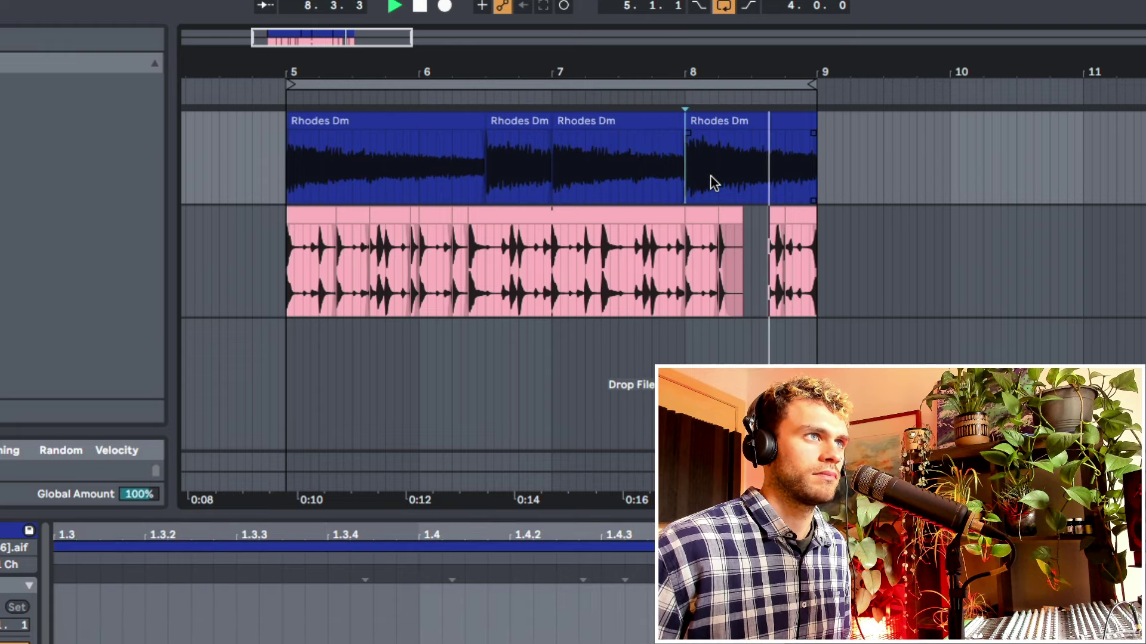
key("space")
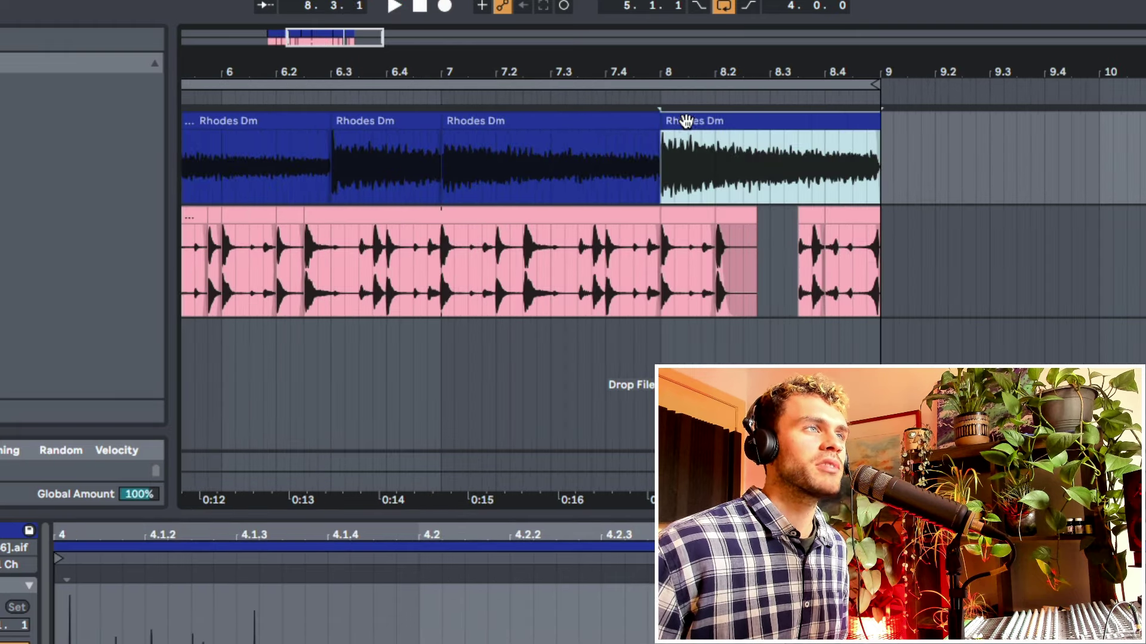
- Move the last Rhodes Dm clip from 8.1.1 to 8.3.1 and extend the clip before it to fill the gap
left_click_drag(686, 122, 806, 128)
key("minus")
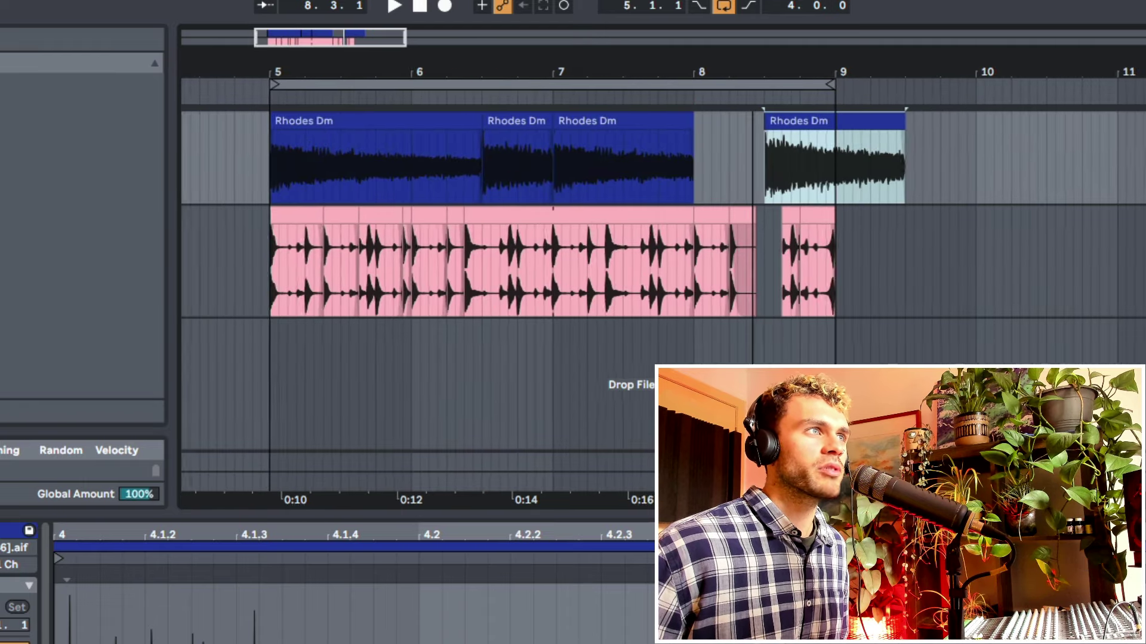
left_click_drag(477, 168, 549, 165)
left_click_drag(767, 171, 836, 174)
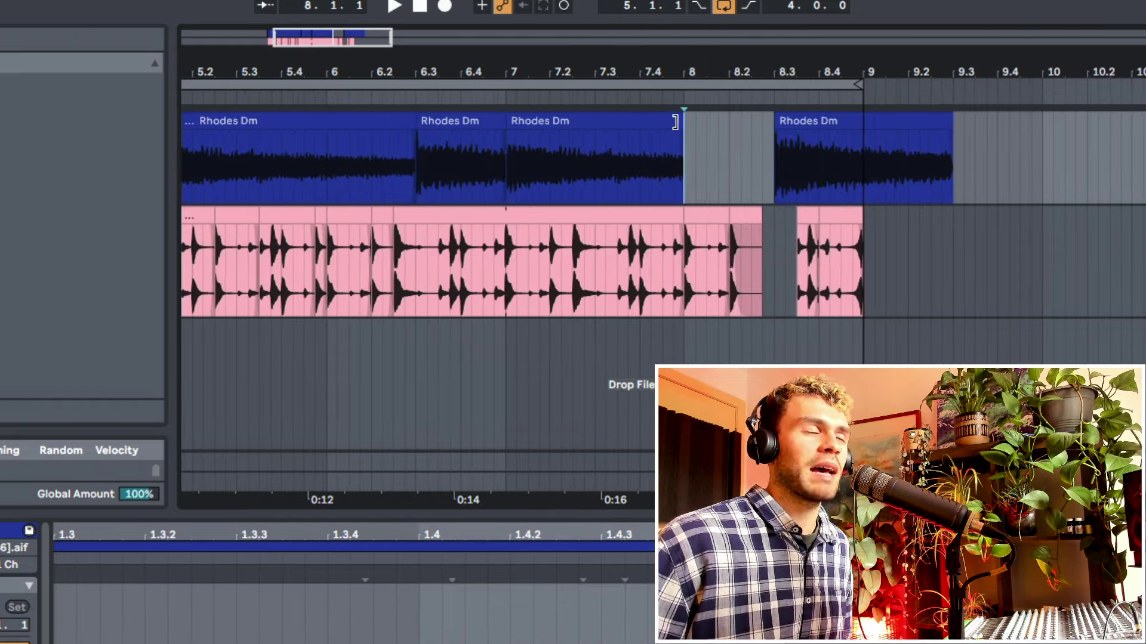
left_click(675, 122)
mouse_move(781, 121)
left_mouse_down()
mouse_move(686, 124)
mouse_move(764, 123)
left_mouse_up()
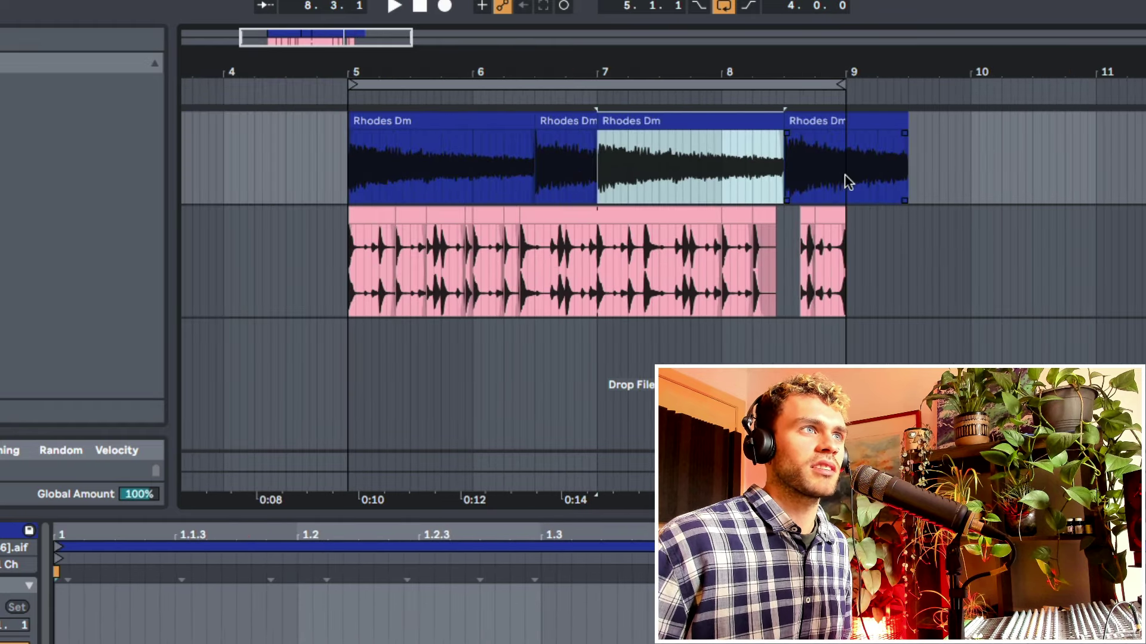
- Delete the part of the last Rhodes Dm clip beyond 9.1.1 and play the arrangement from 5.1.1
left_click_drag(847, 182, 982, 172)
key("Delete")
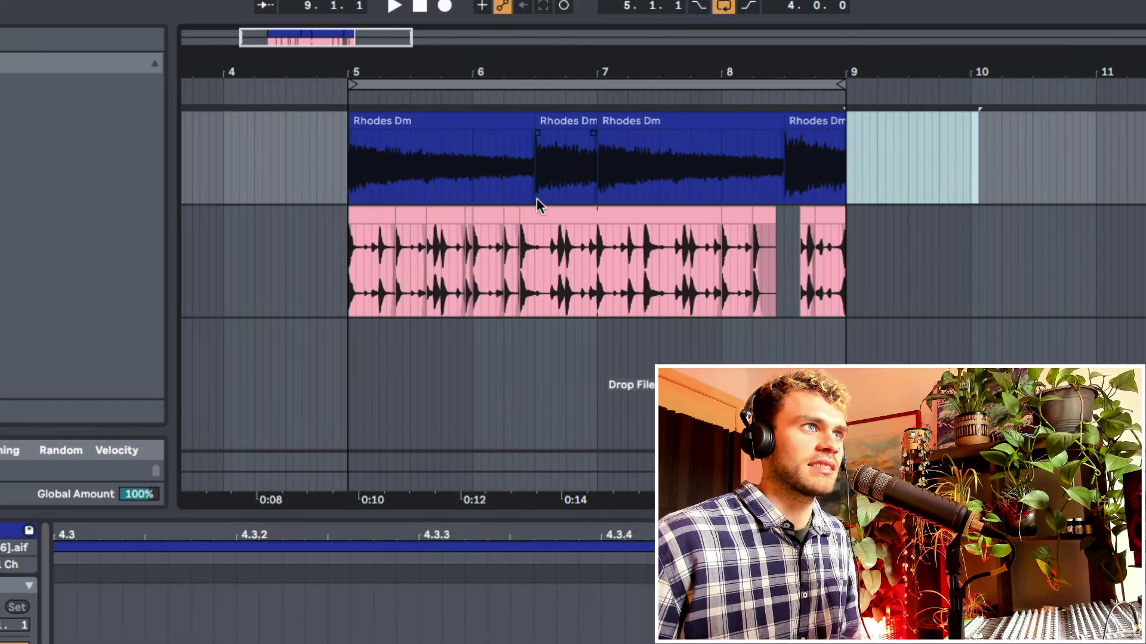
left_click(346, 177)
key("space")
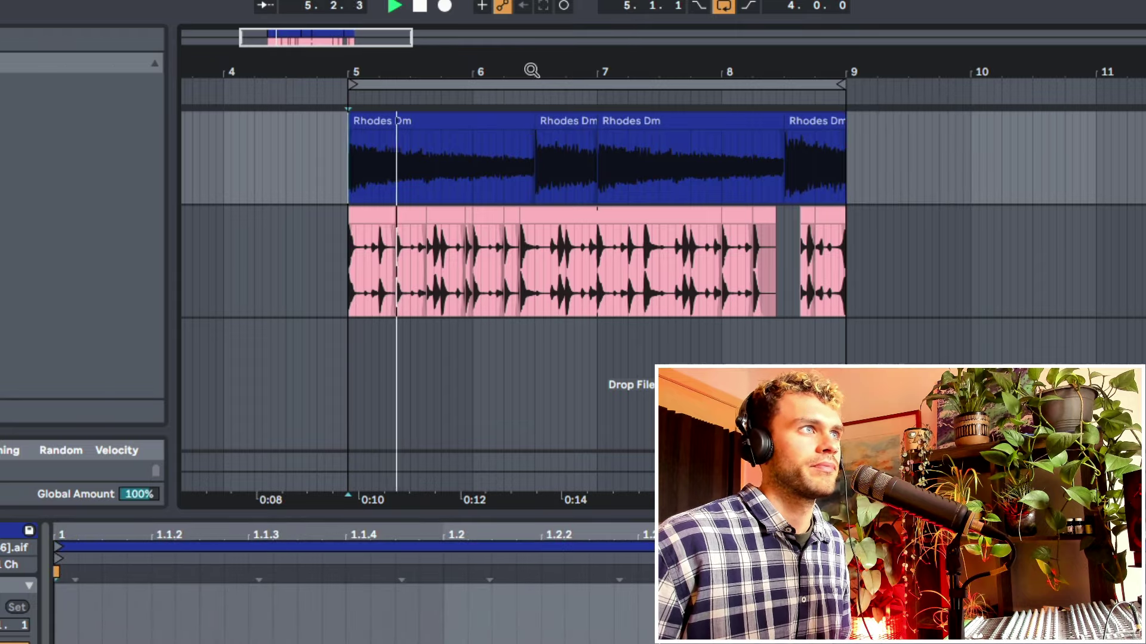
left_click_drag(531, 69, 531, 108)
key("minus")
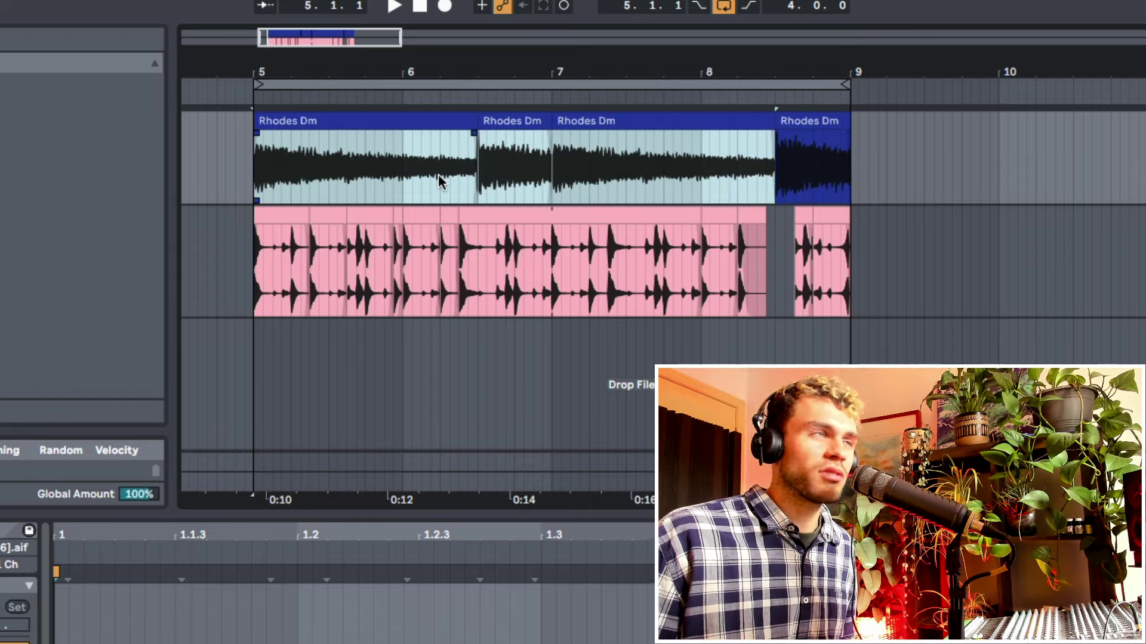
- Consolidate all drum loop clips from 5.1.1 to 9.1.1 into a single clip, repeating the consolidation after undoing it once
left_click(188, 250)
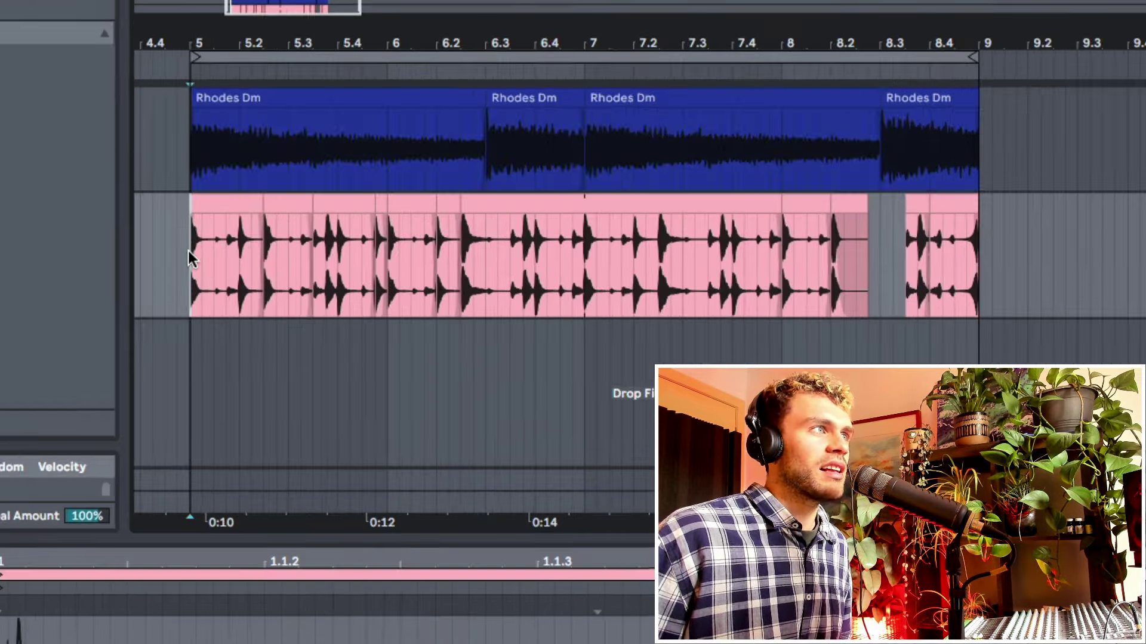
left_click_drag(188, 251, 975, 280)
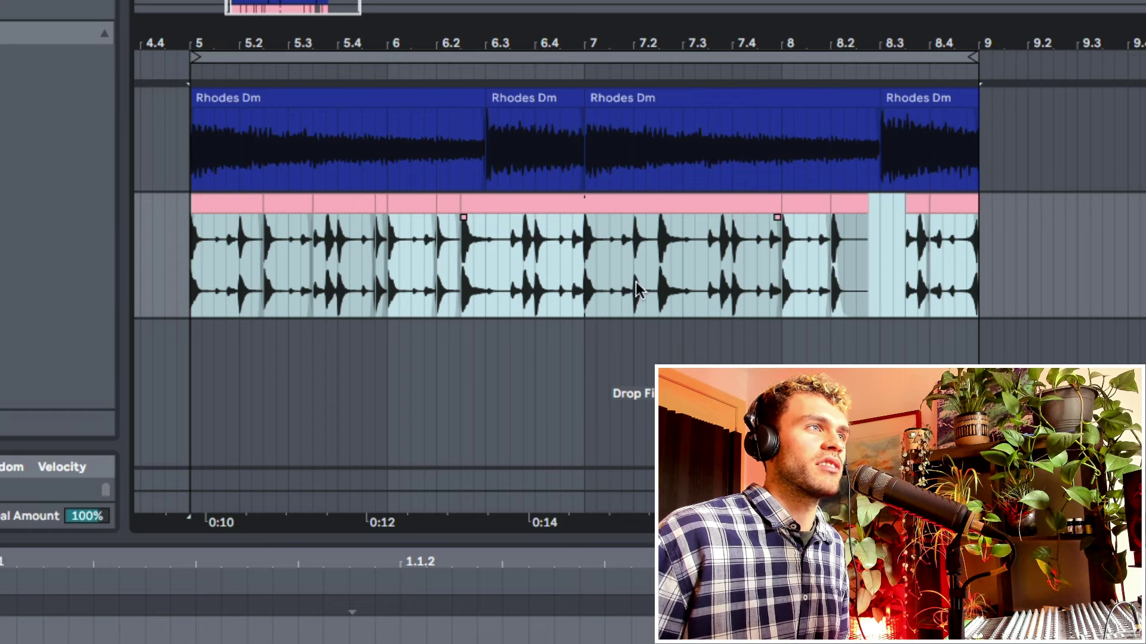
right_click(500, 273)
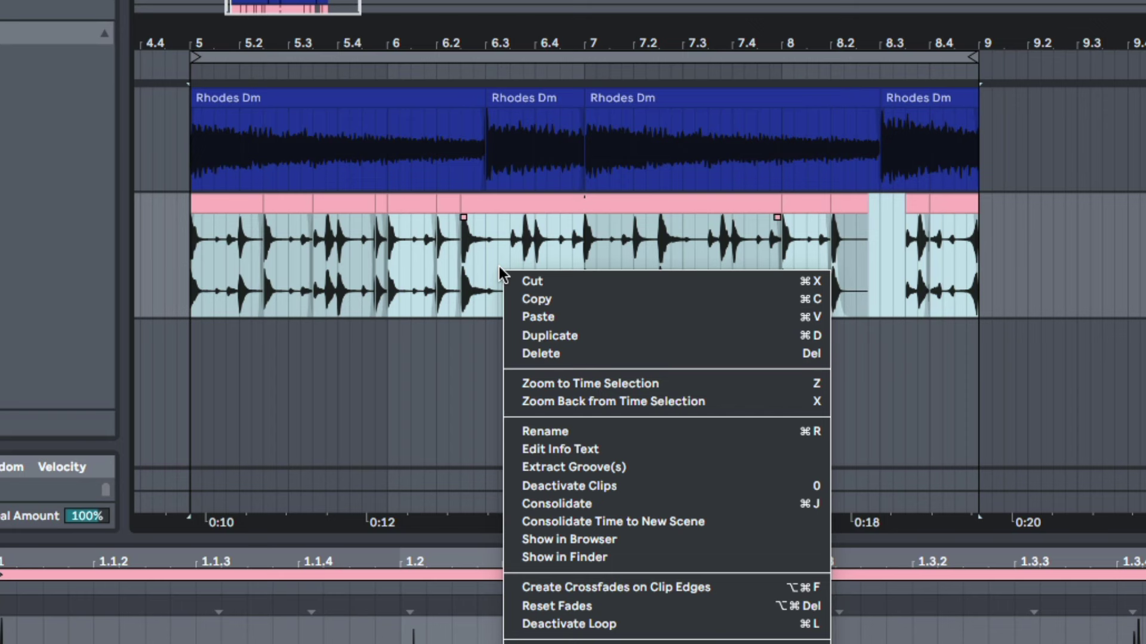
left_click(599, 501)
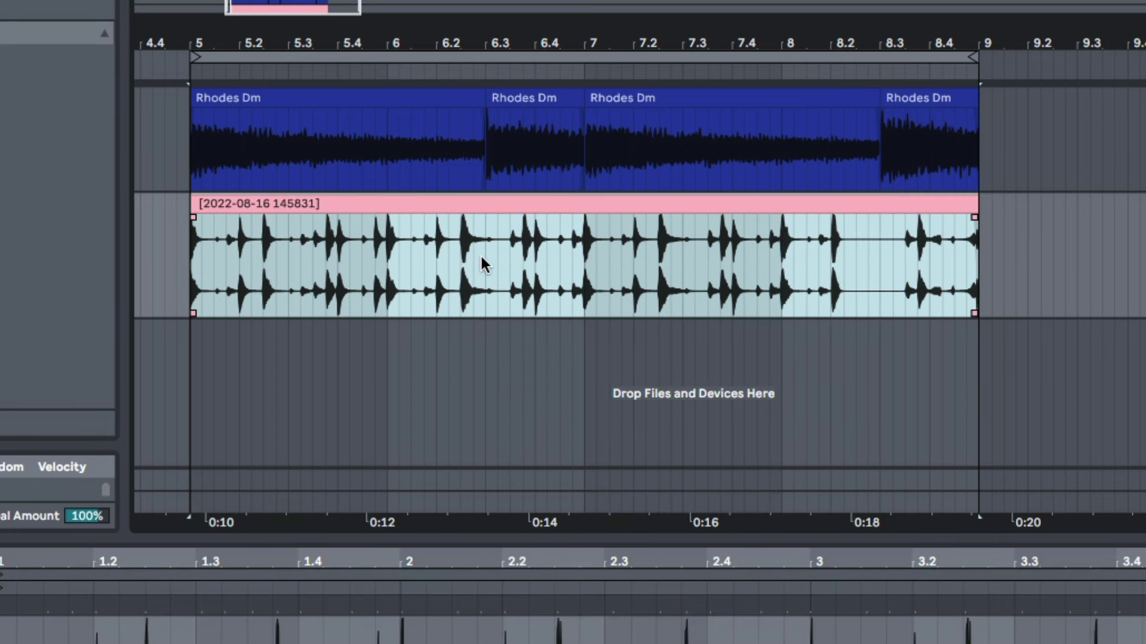
key("super+z")
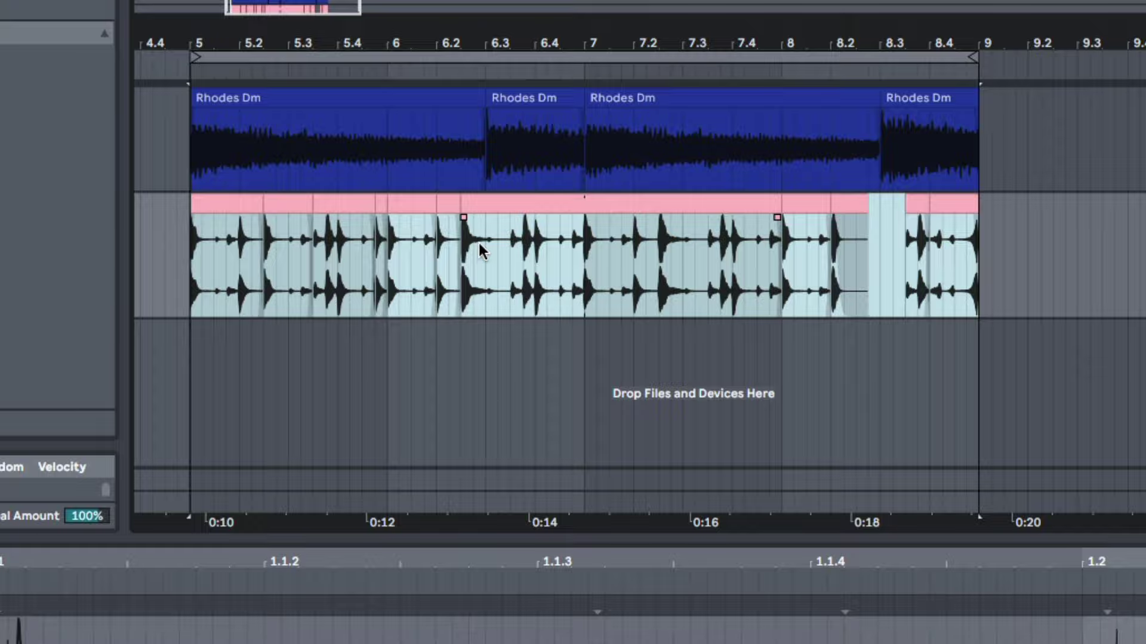
key("super+j")
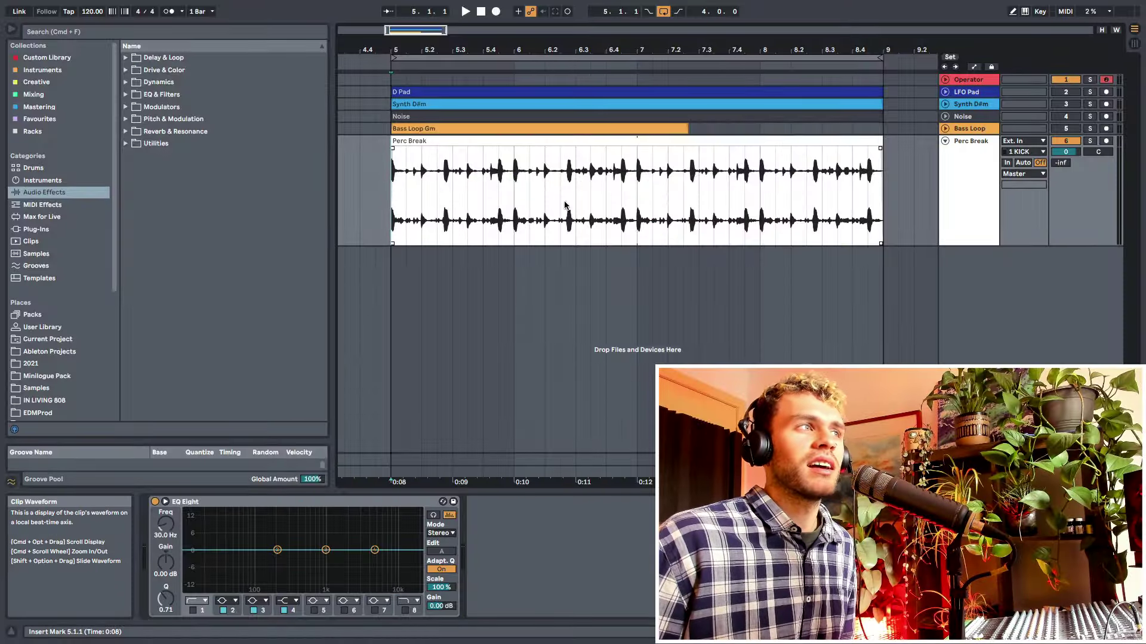
- Play the Perc Break clip from 5.1.1 and examine its first bar up close
key("space")
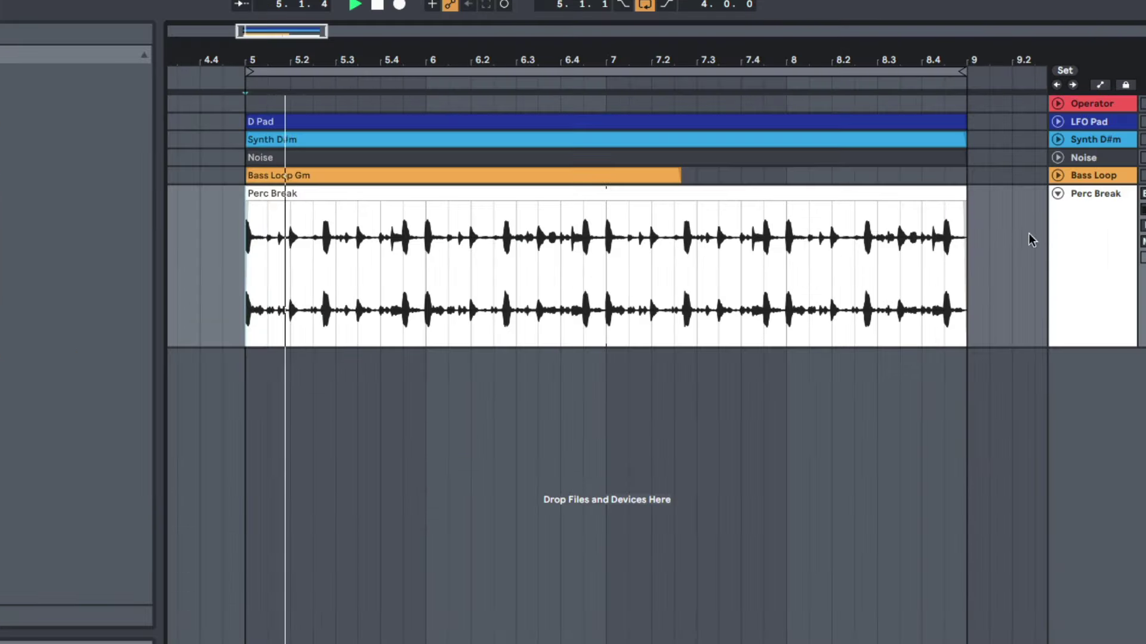
left_click_drag(452, 58, 417, 39)
key("space")
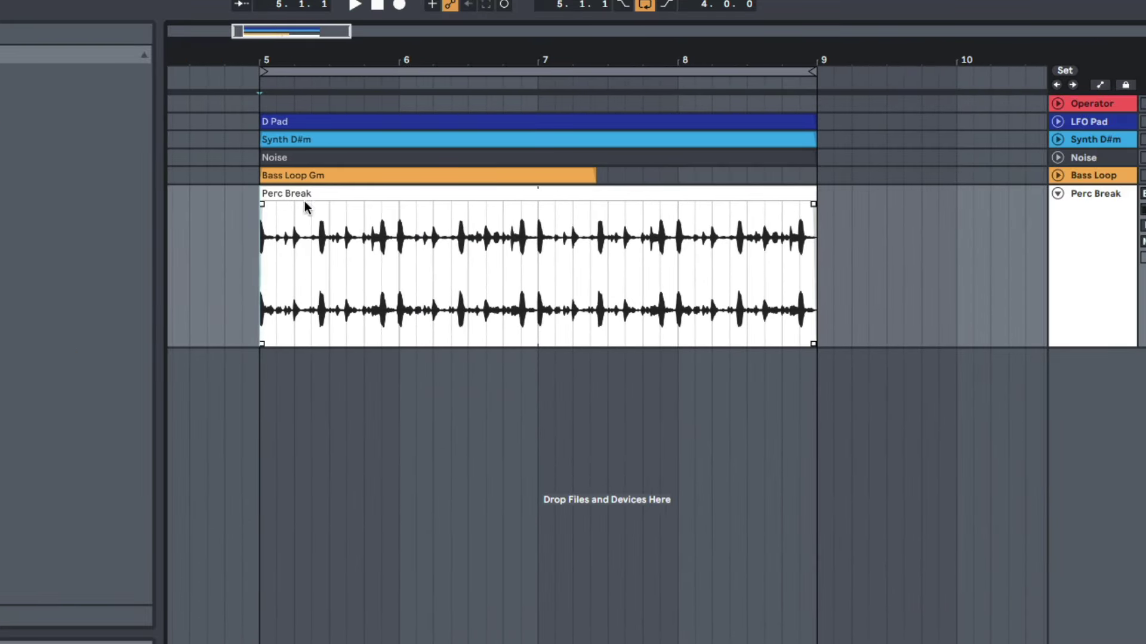
mouse_move(354, 60)
left_mouse_down()
mouse_move(364, 109)
mouse_move(616, 129)
mouse_move(615, 104)
mouse_move(602, 110)
left_mouse_up()
key("space")
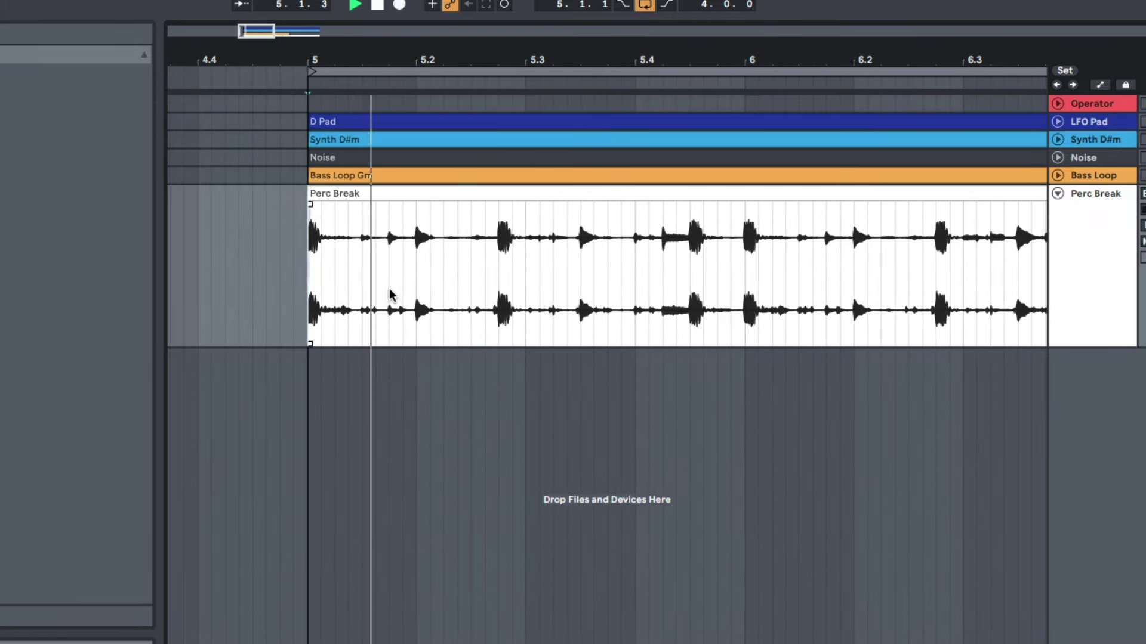
key("space")
- Play and highlight the percussion hits at 5.2.1 and 5.3.3 in the Perc Break clip to compare them
left_click(409, 280)
left_click_drag(410, 279, 470, 280)
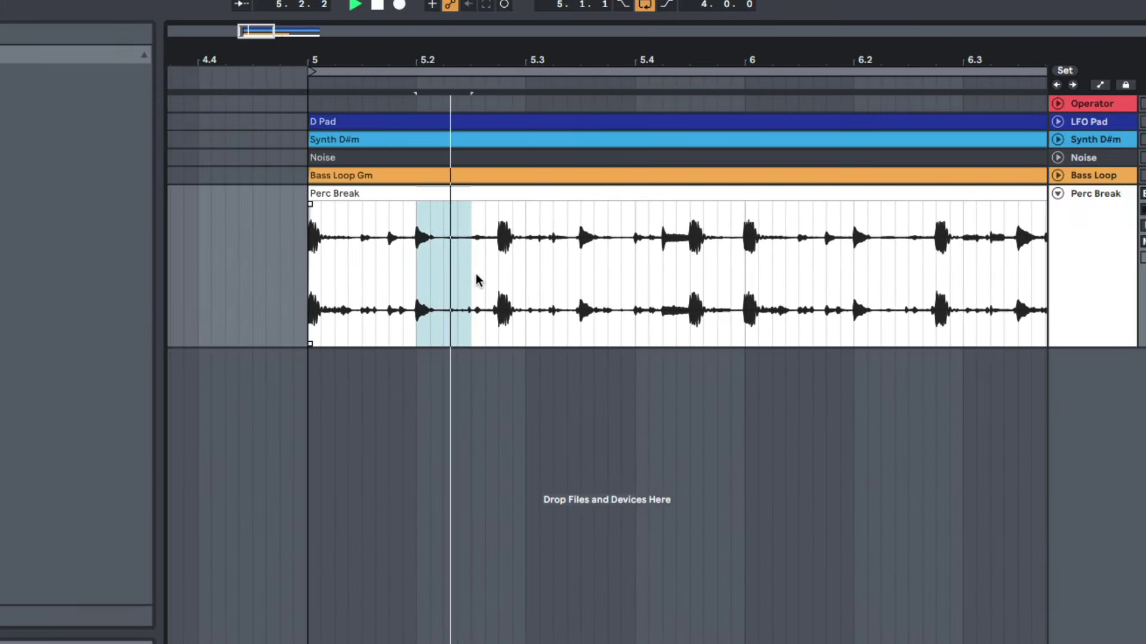
key("space")
left_click(568, 280)
left_click_drag(590, 284, 631, 282)
left_click_drag(573, 60, 477, 52)
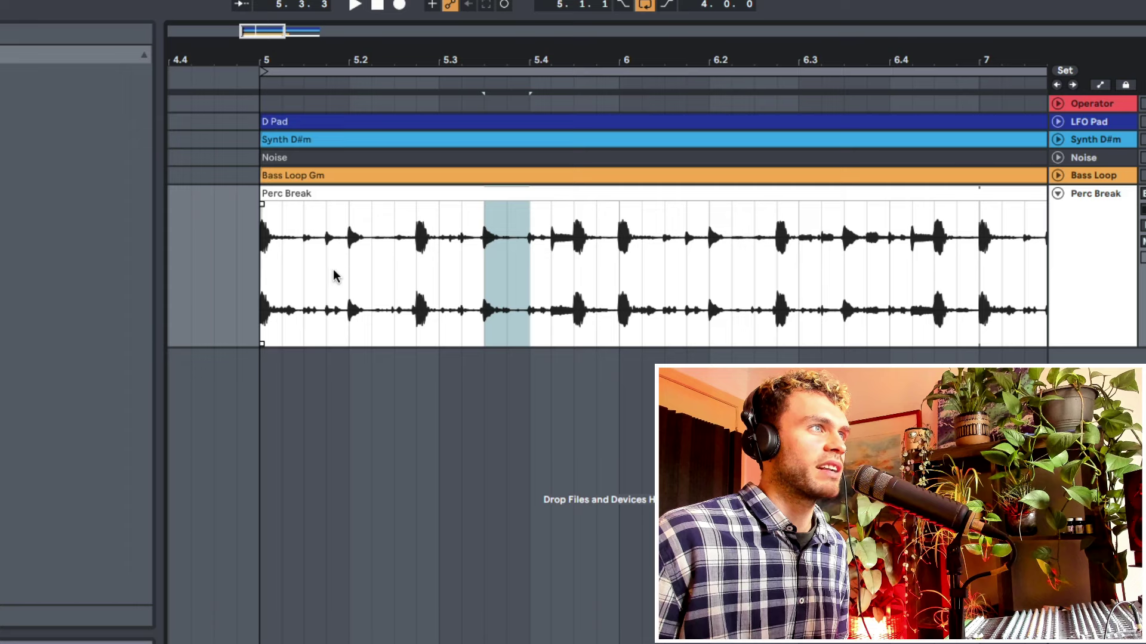
left_click(352, 278)
left_click_drag(352, 278, 377, 280)
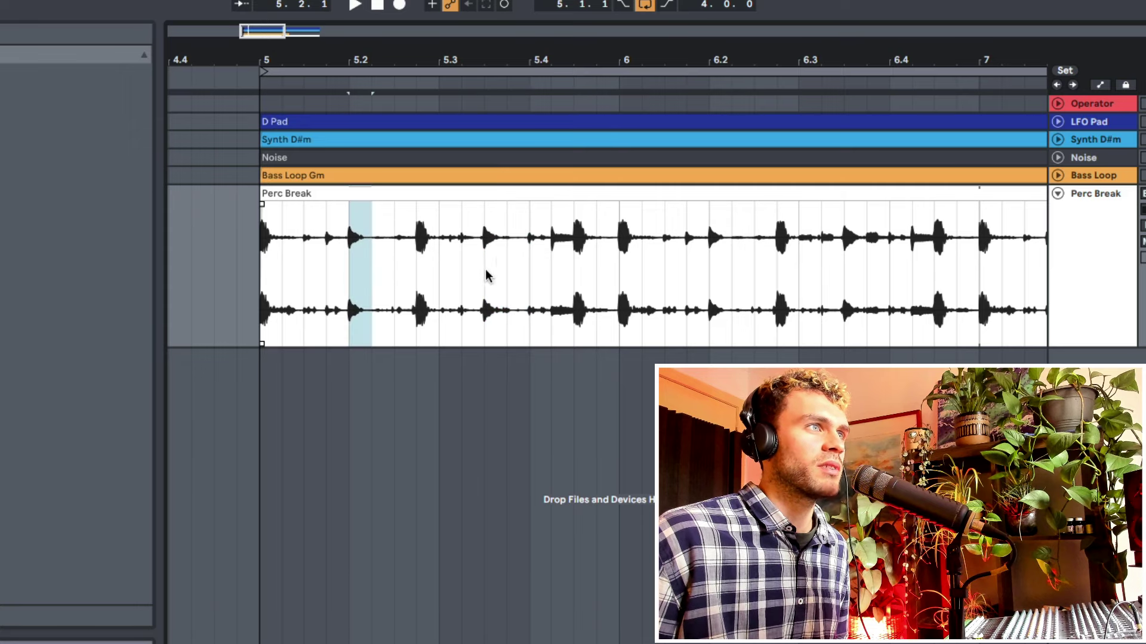
- Shift the Perc Break hit at 5.3.3 half a beat later to 5.4.1
left_click_drag(485, 274, 531, 269)
mouse_move(501, 192)
left_mouse_down()
mouse_move(539, 193)
mouse_move(485, 197)
left_mouse_up()
left_click_drag(486, 208, 492, 208)
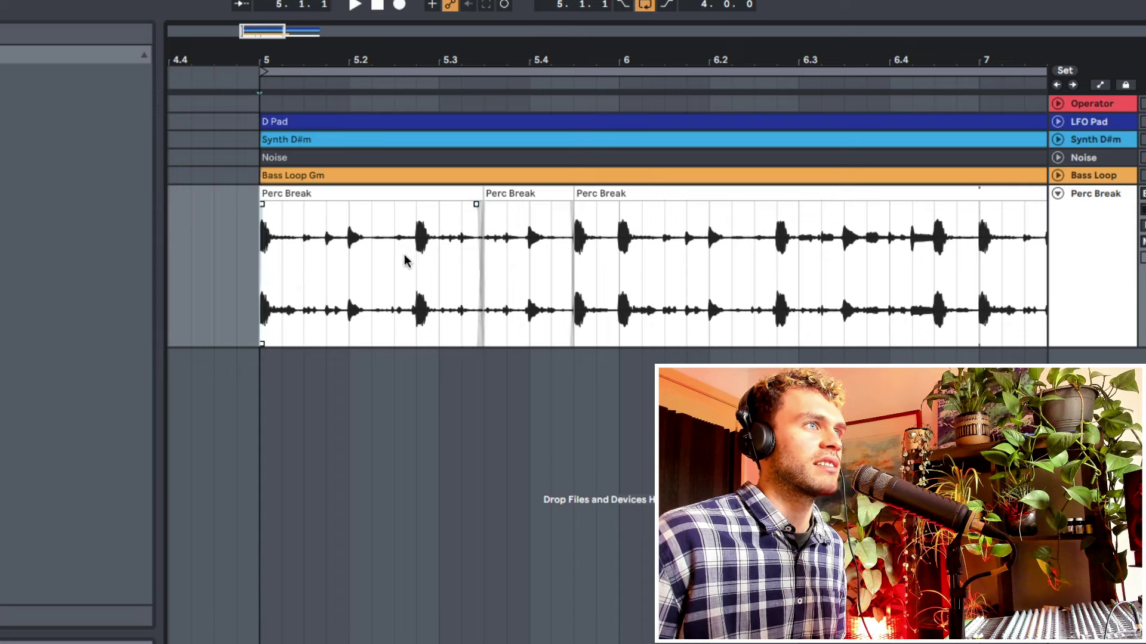
- Play the arrangement and follow the edited Perc Break through bars 5 to 7
key("space")
mouse_move(496, 58)
left_mouse_down()
mouse_move(486, 67)
mouse_move(485, 53)
left_mouse_up()
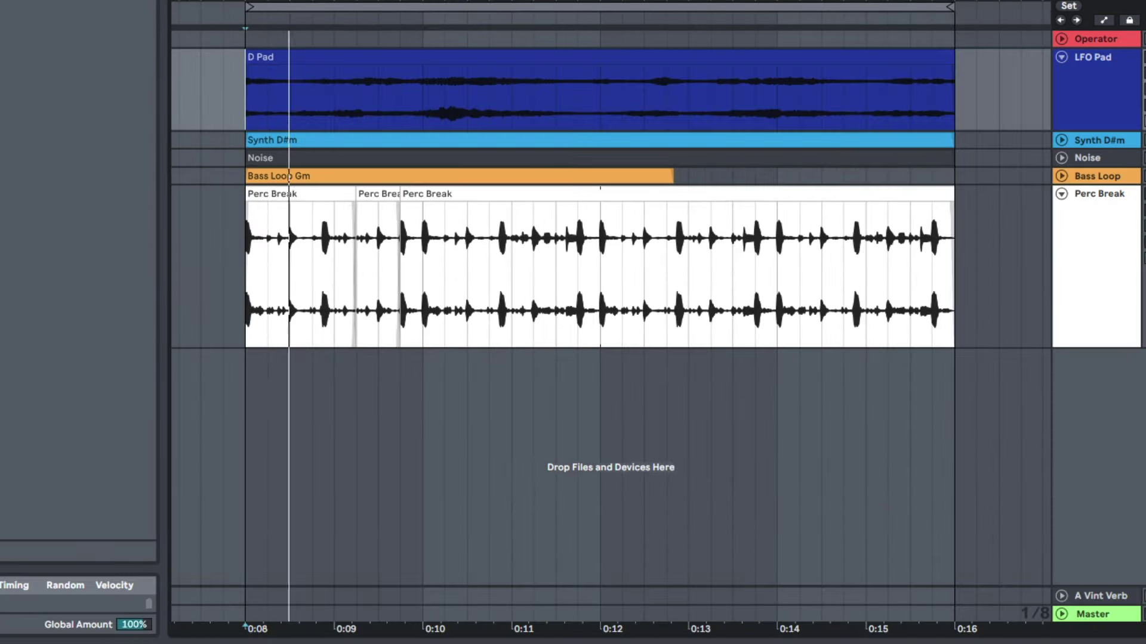
left_click_drag(399, 2, 313, 7)
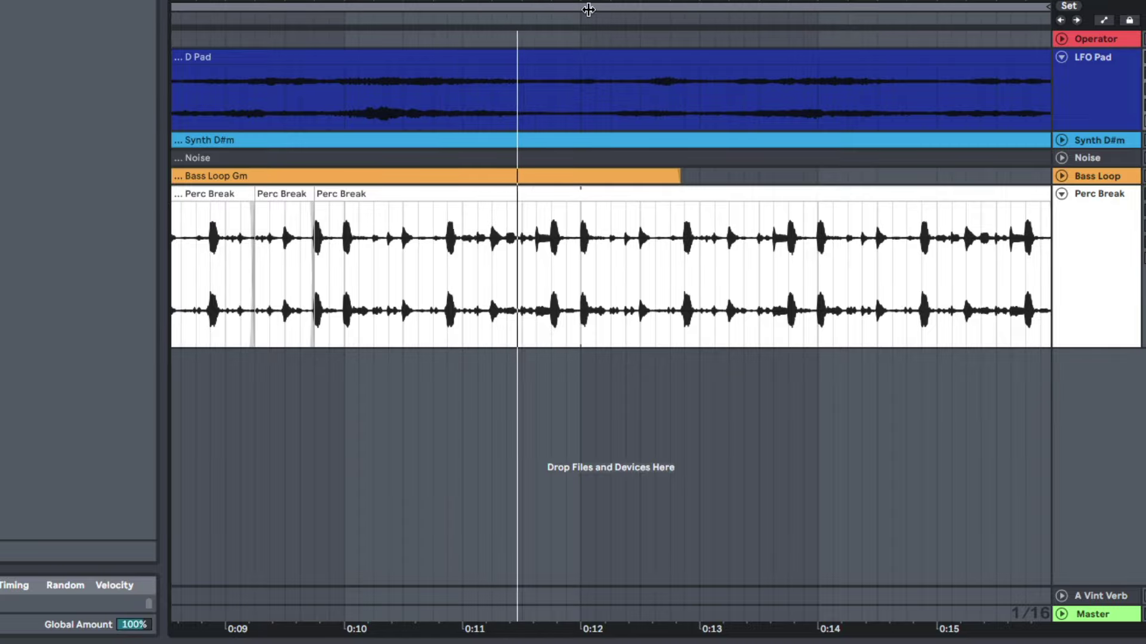
mouse_move(584, 12)
left_mouse_down()
mouse_move(495, 3)
mouse_move(401, 11)
left_mouse_up()
left_click_drag(401, 11, 320, 16)
key("space")
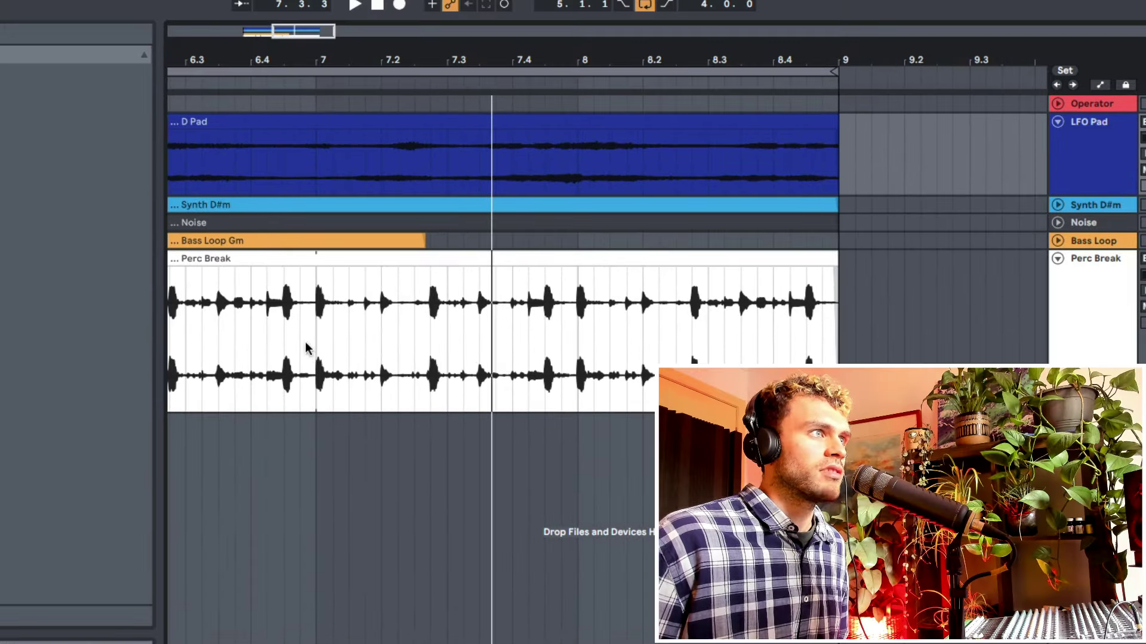
- Delete the Perc Break audio between the 7.3.3 hit's tail and 7.4.1, and fade out the end of the clip before the gap
left_click(312, 347)
key("space")
left_click_drag(511, 62, 528, 91)
key("space")
left_click_drag(532, 357, 486, 359)
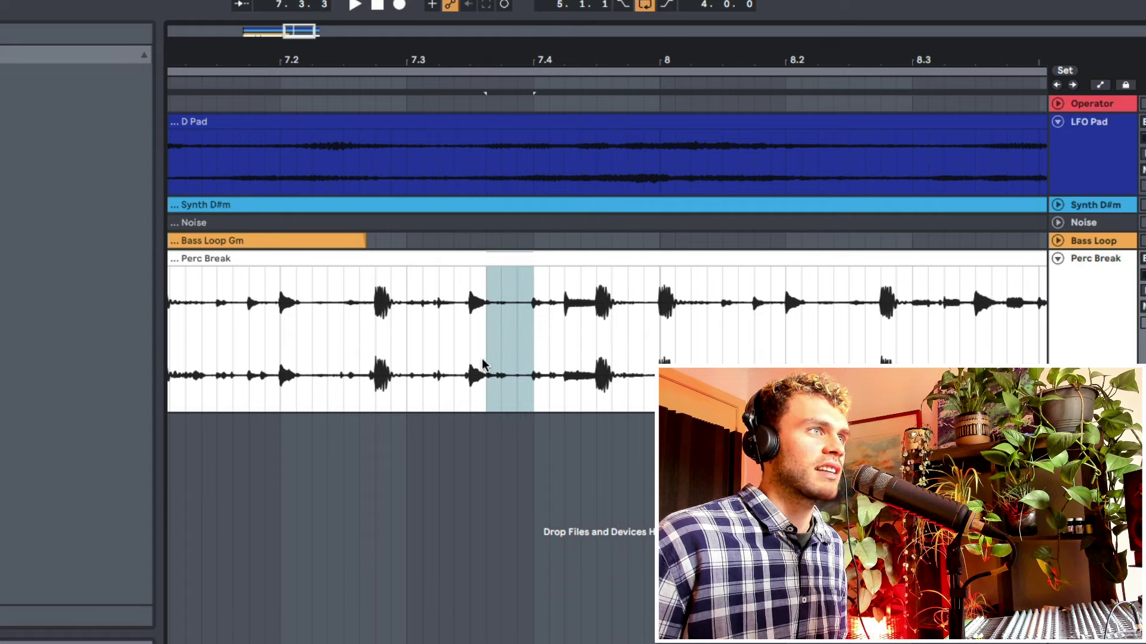
key("Delete")
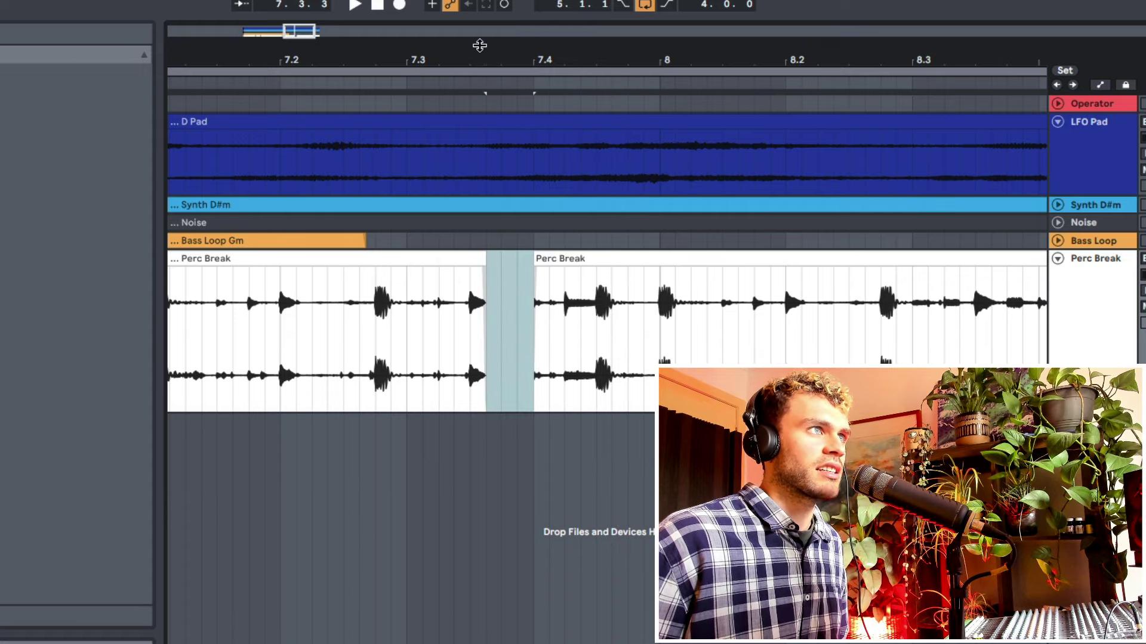
mouse_move(479, 45)
left_mouse_down()
mouse_move(514, 242)
mouse_move(455, 270)
left_mouse_up()
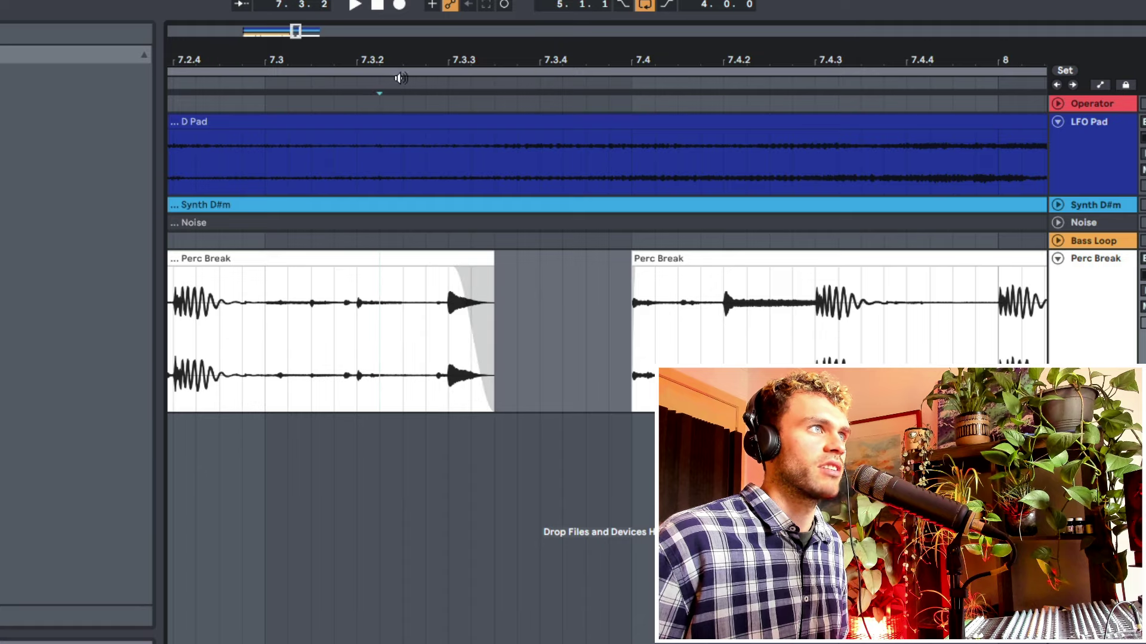
- Play the Perc Break across the gap before 7.4.1, starting from 7.1.1 and again from 7.2.1
left_click_drag(404, 61, 401, 6)
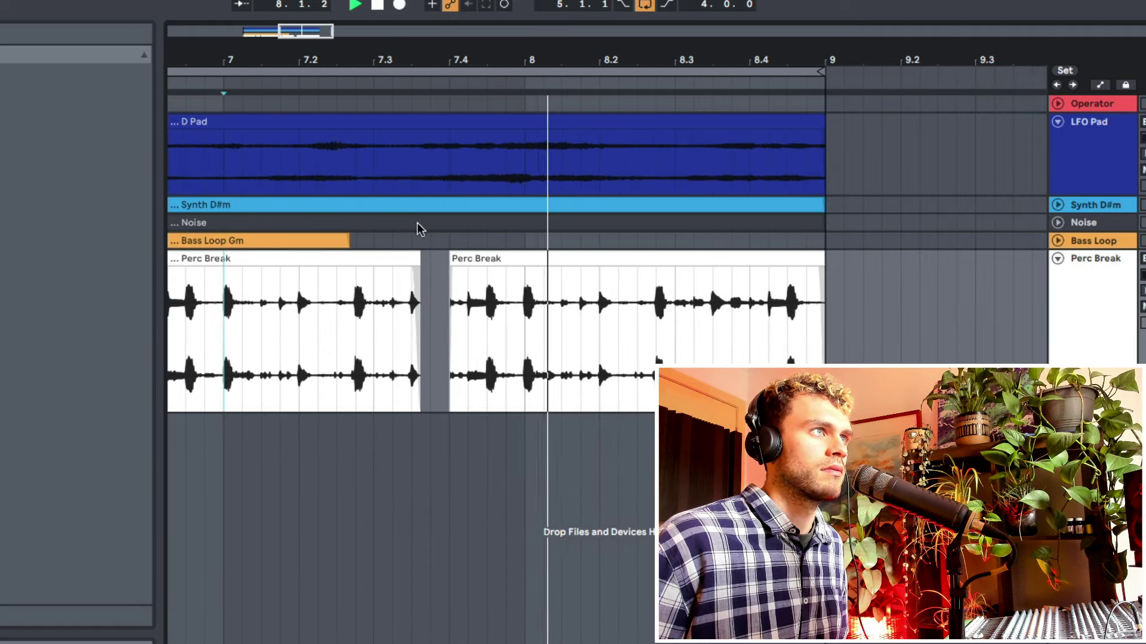
key("space")
left_click_drag(417, 58, 488, 286)
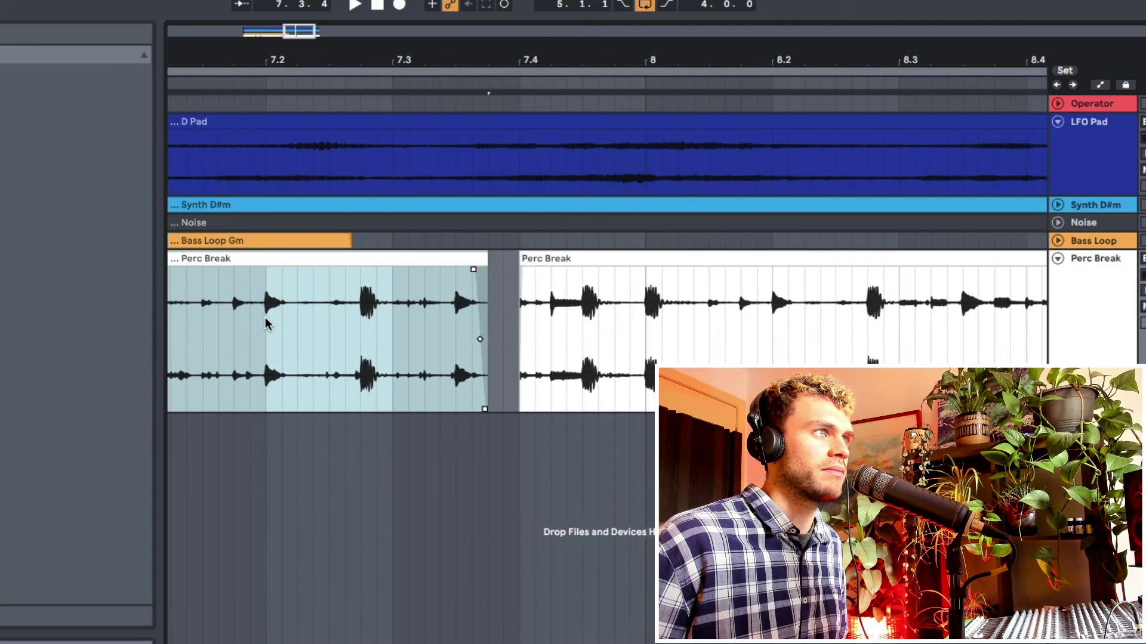
left_click(265, 319)
key("space")
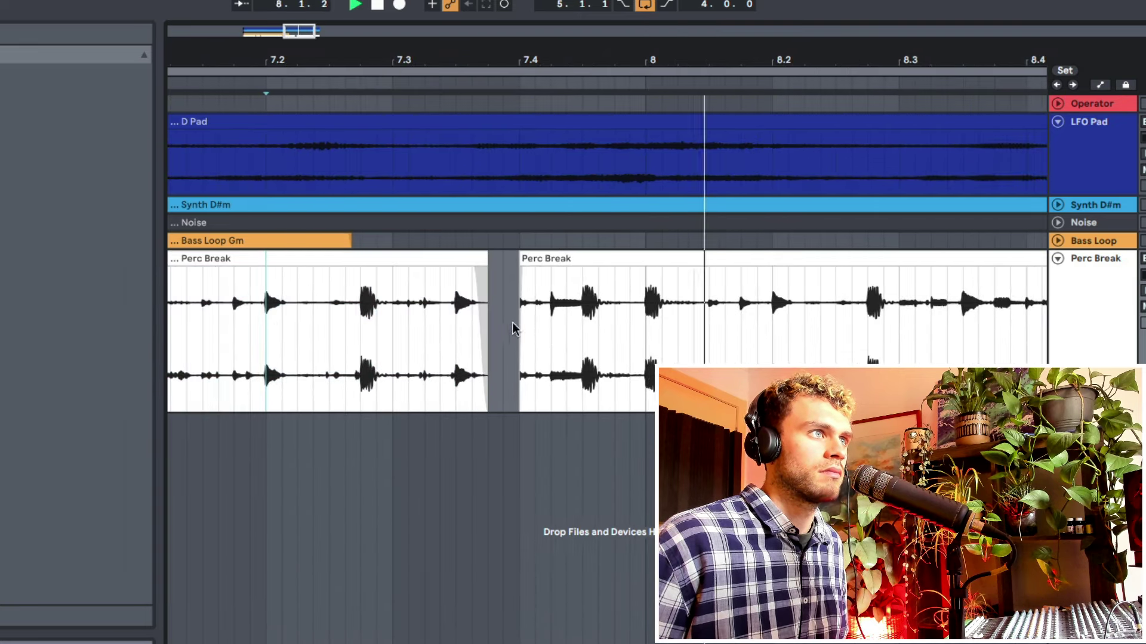
key("space")
- Trim the start of the Perc Break clip after the gap to 7.4.2 and play from 7.2.1
left_click_drag(523, 263, 551, 263)
left_click(263, 310)
key("space")
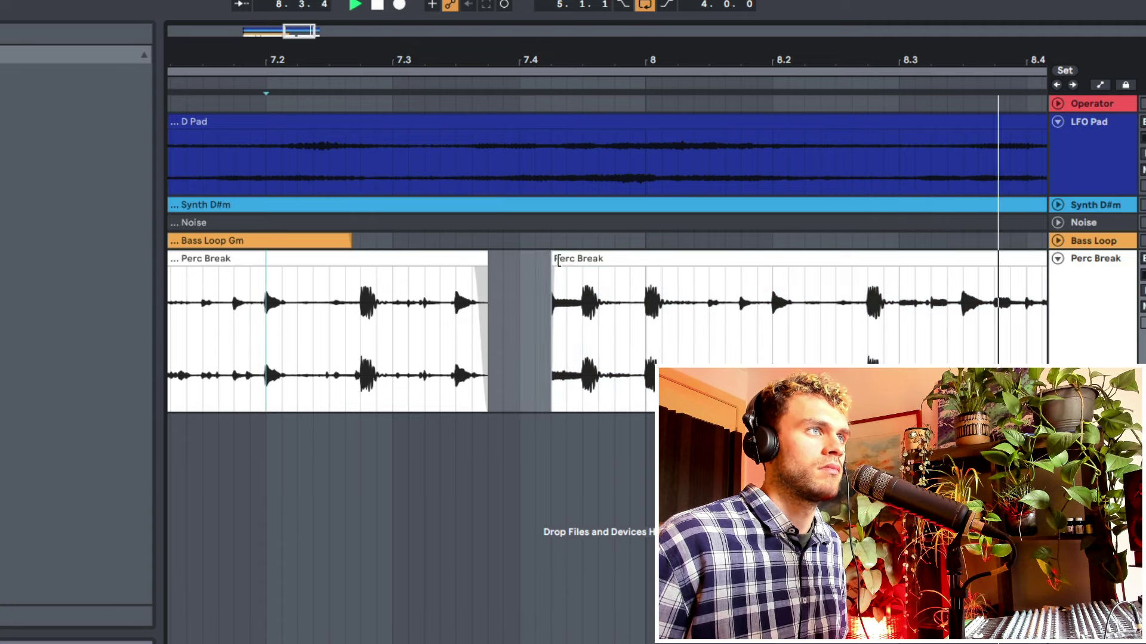
- Split the last beat of the Perc Break, from 8.4.1 to 9.1.1, into its own clip and place the insert marker at 8.2.1
left_click_drag(506, 41, 616, 19)
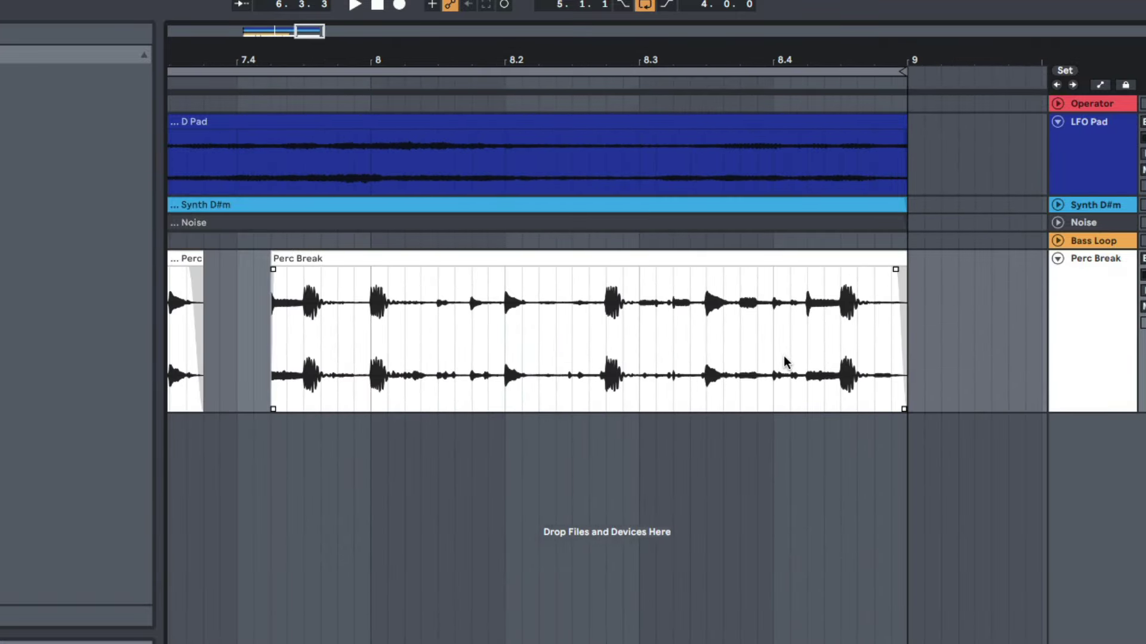
left_click_drag(771, 361, 904, 362)
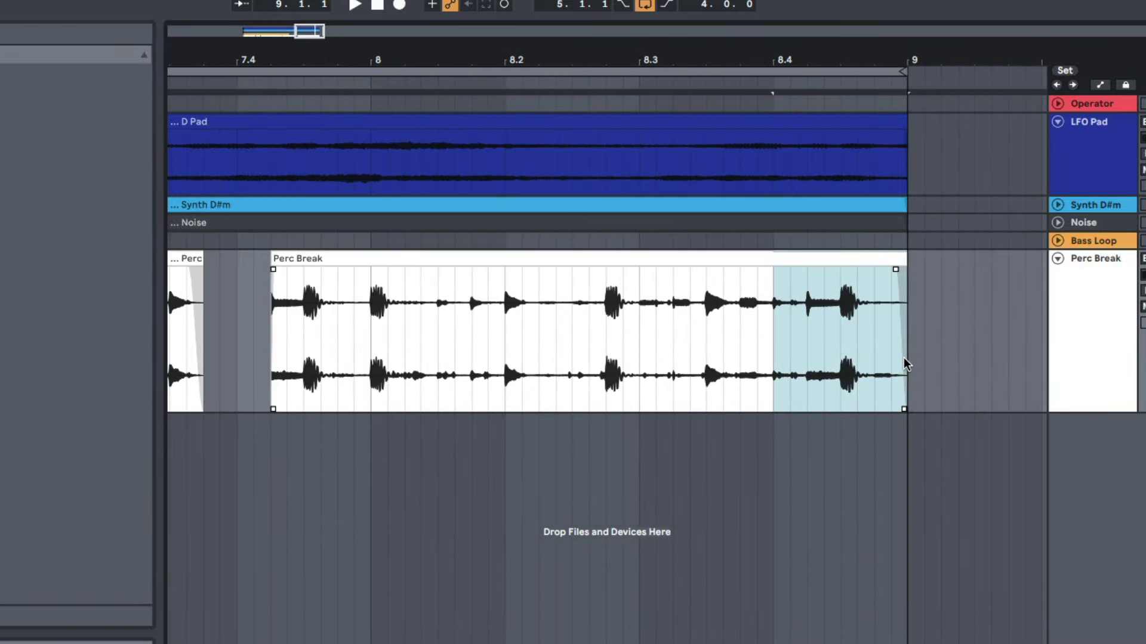
key("ctrl+e")
left_click(511, 365)
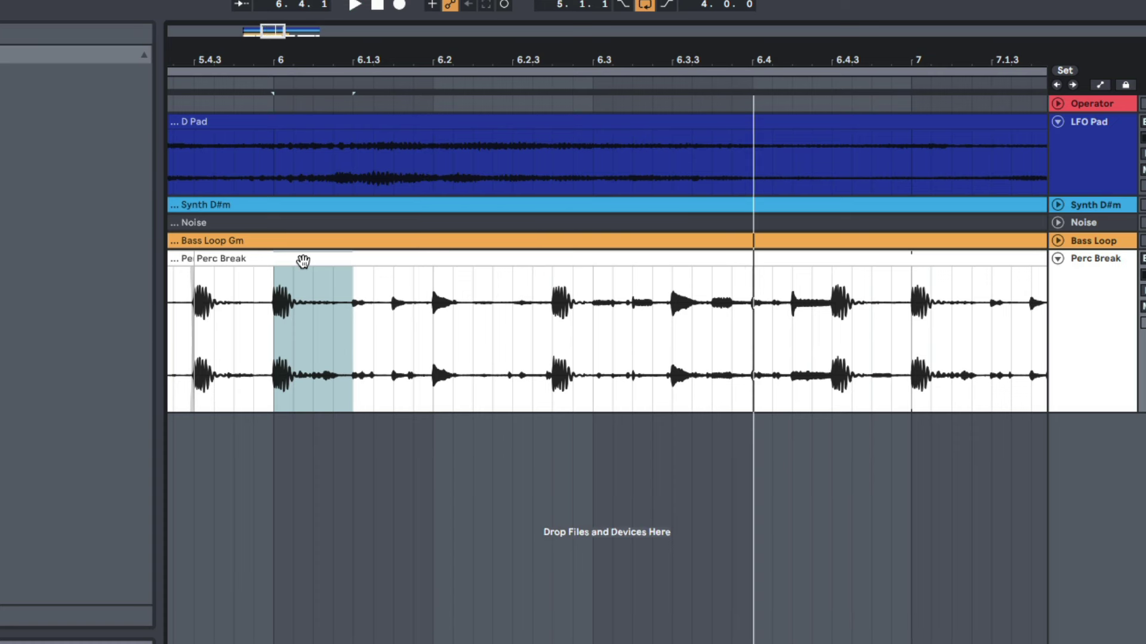
- Copy the Perc Break hit between 6.1.1 and 6.1.3 onto 6.3.3 and play the result from 6.1.1
left_click_drag(302, 262, 699, 278)
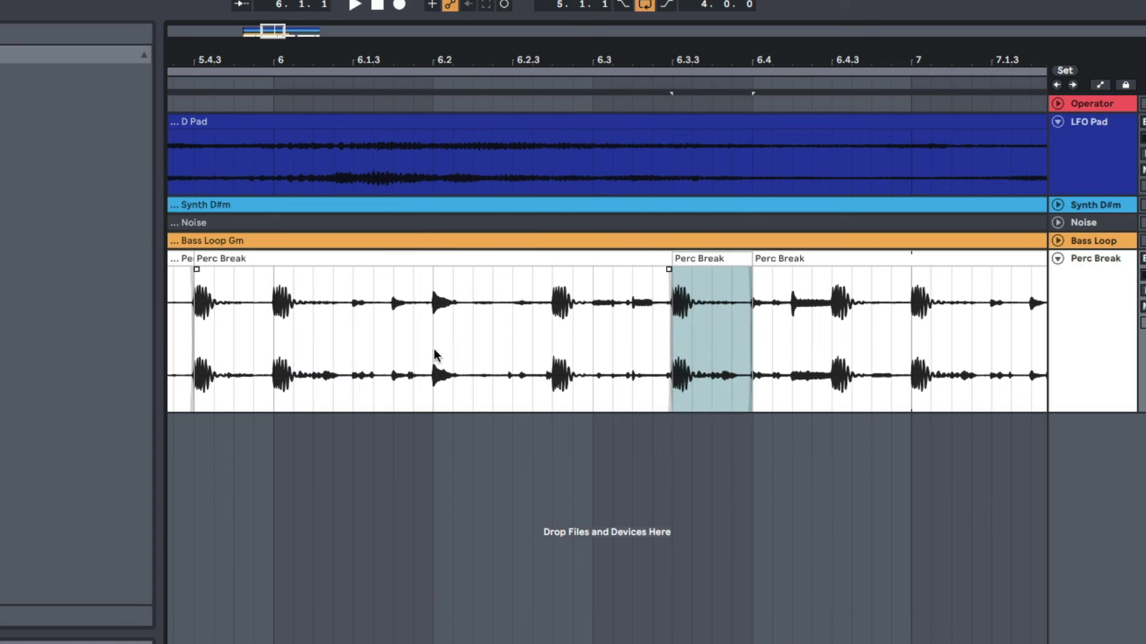
left_click(279, 351)
key("space")
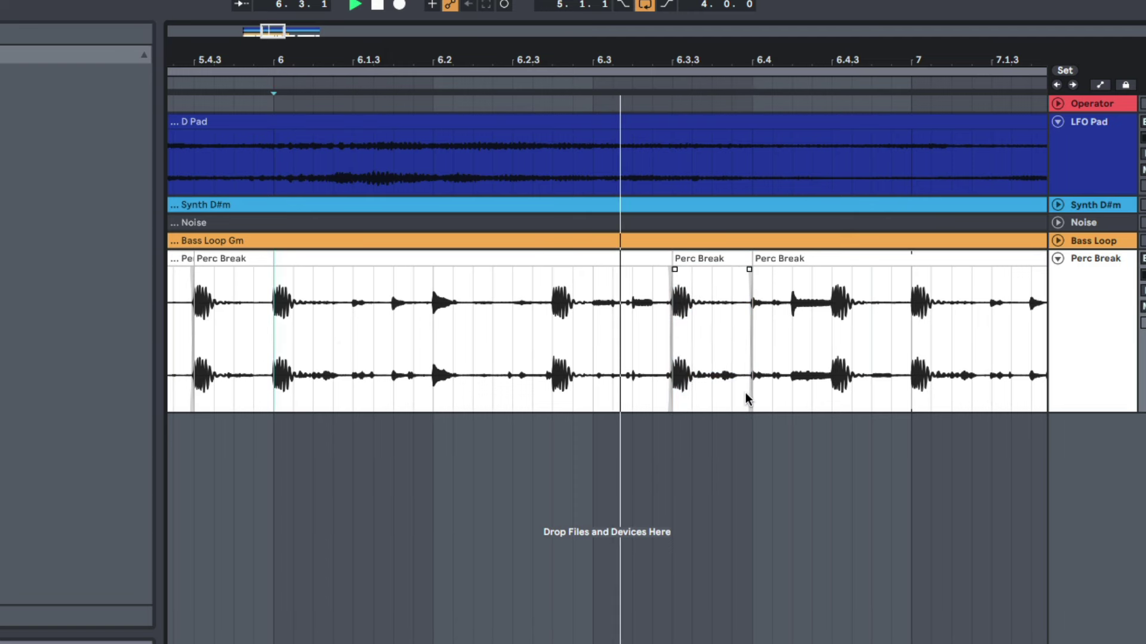
key("space")
key("space")
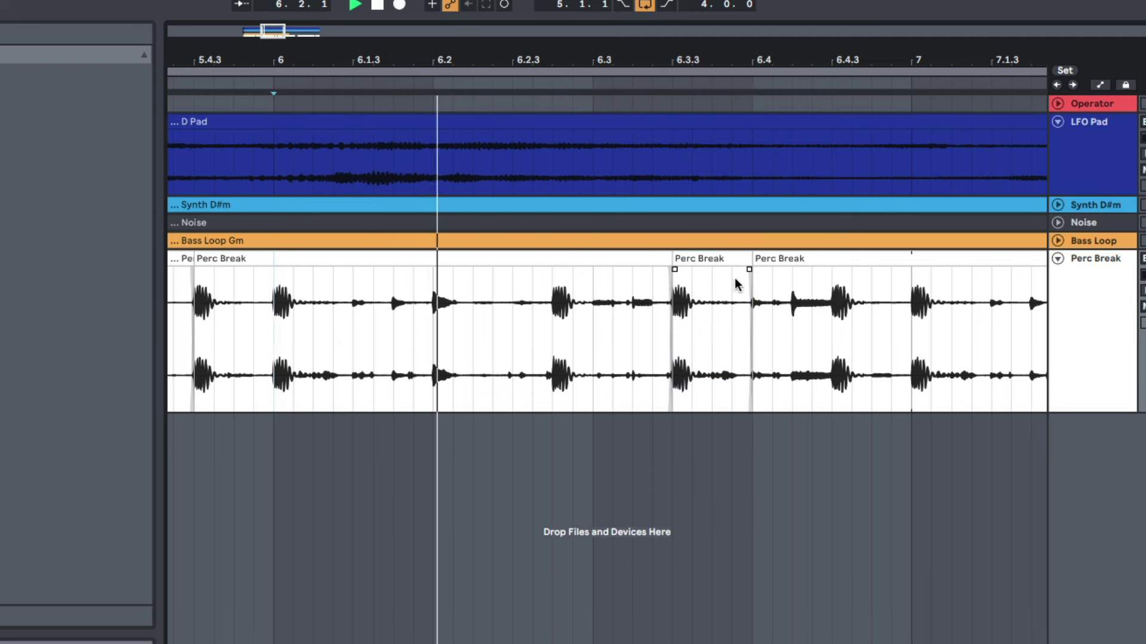
key("space")
left_click(740, 258)
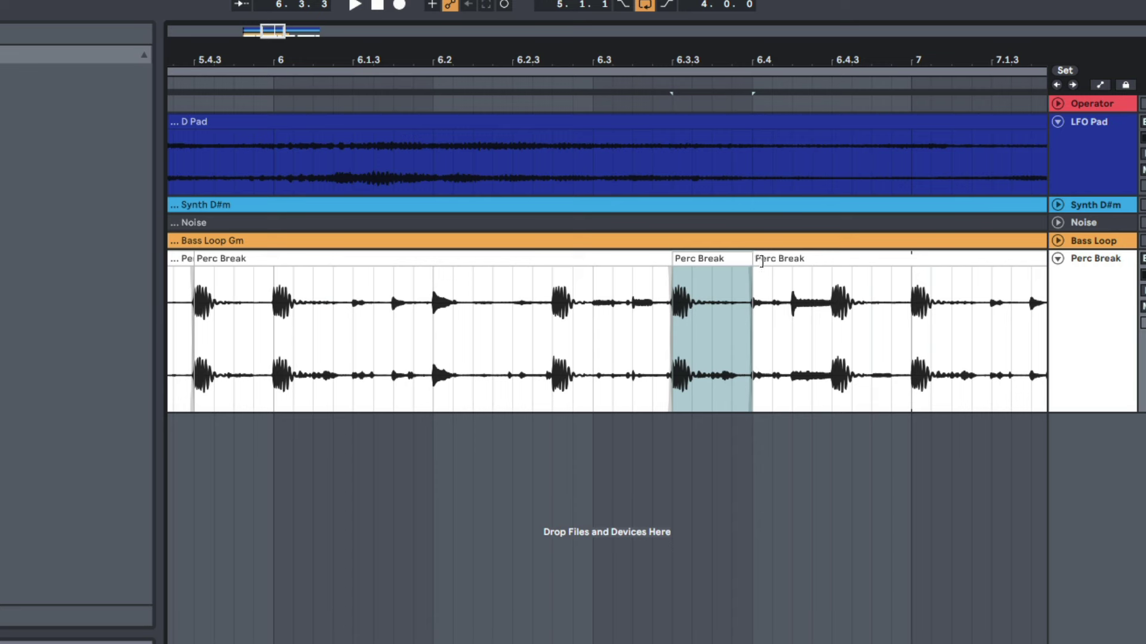
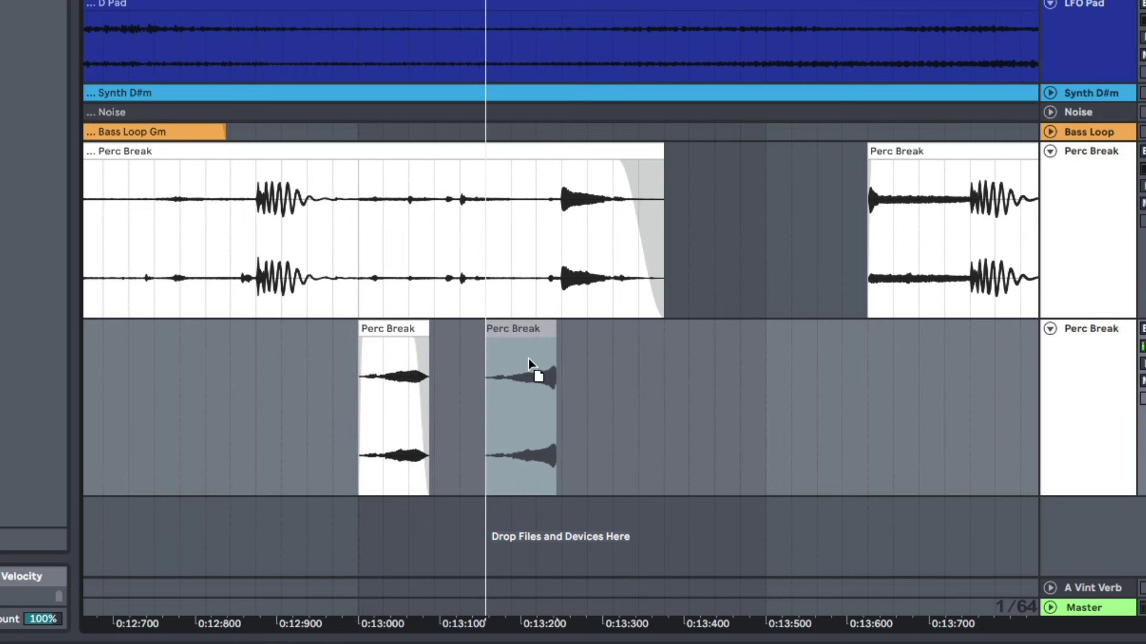
- Nudge the short Perc Break clip on the second Perc Break track later, into the 7.3.3 hit, playing back the transition
left_click_drag(544, 623, 544, 641)
left_click_drag(500, 329, 523, 329)
left_click_drag(459, 624, 434, 599)
left_click(361, 418)
left_click(181, 424)
key("space")
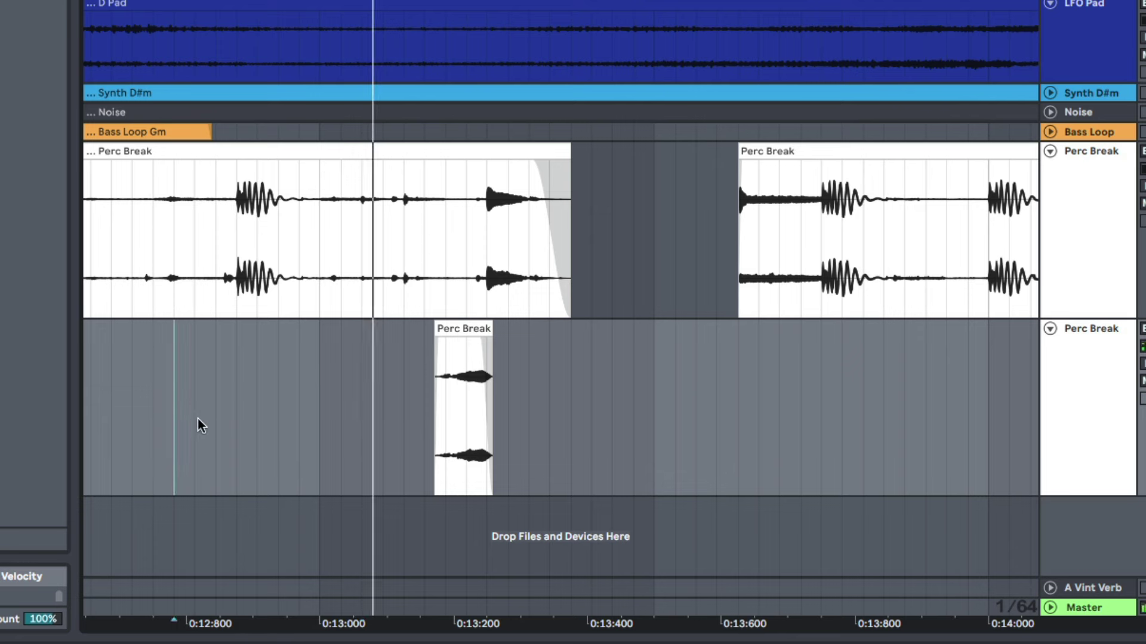
left_click_drag(468, 328, 491, 332)
left_click(146, 382)
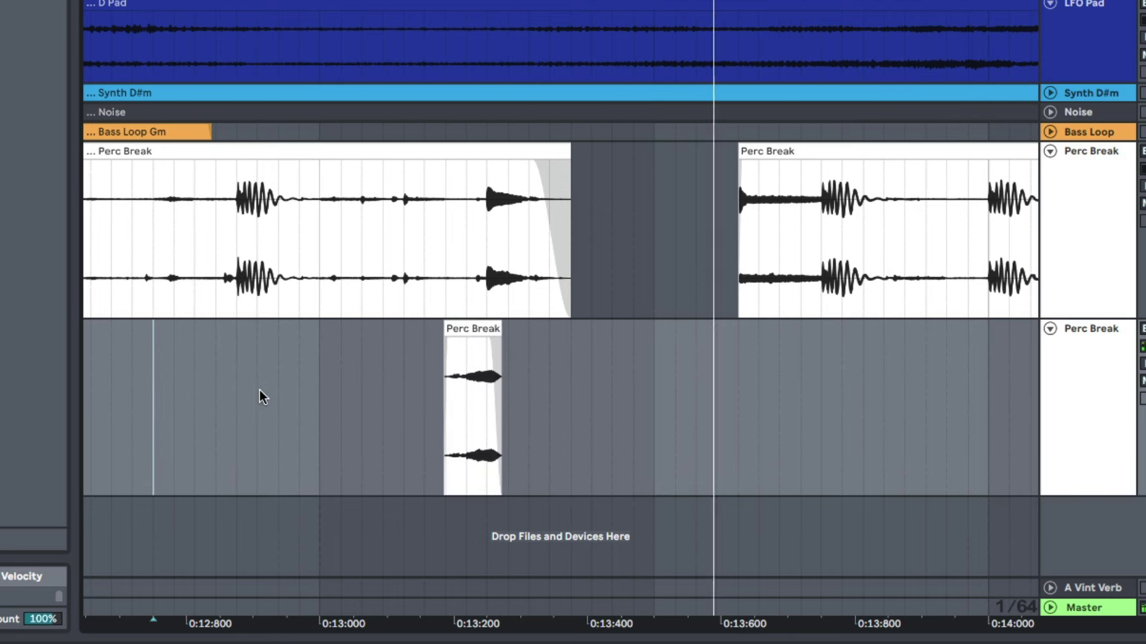
- Unfold the Synth D#m and Noise tracks to show their waveforms
left_click_drag(583, 624, 532, 593)
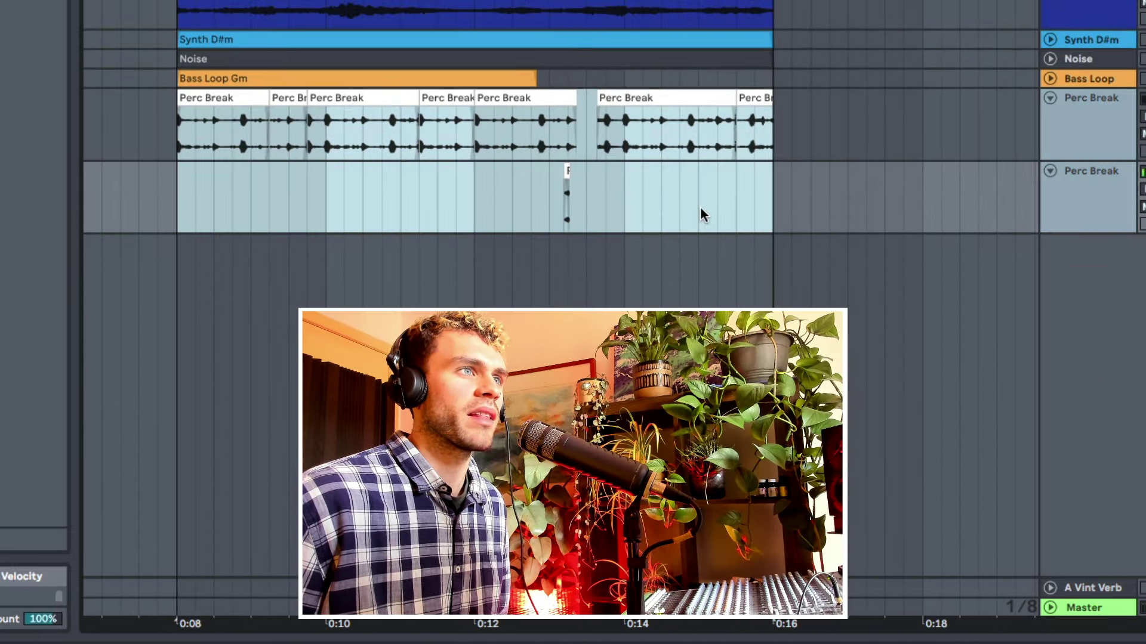
left_click(699, 207)
left_click(238, 143)
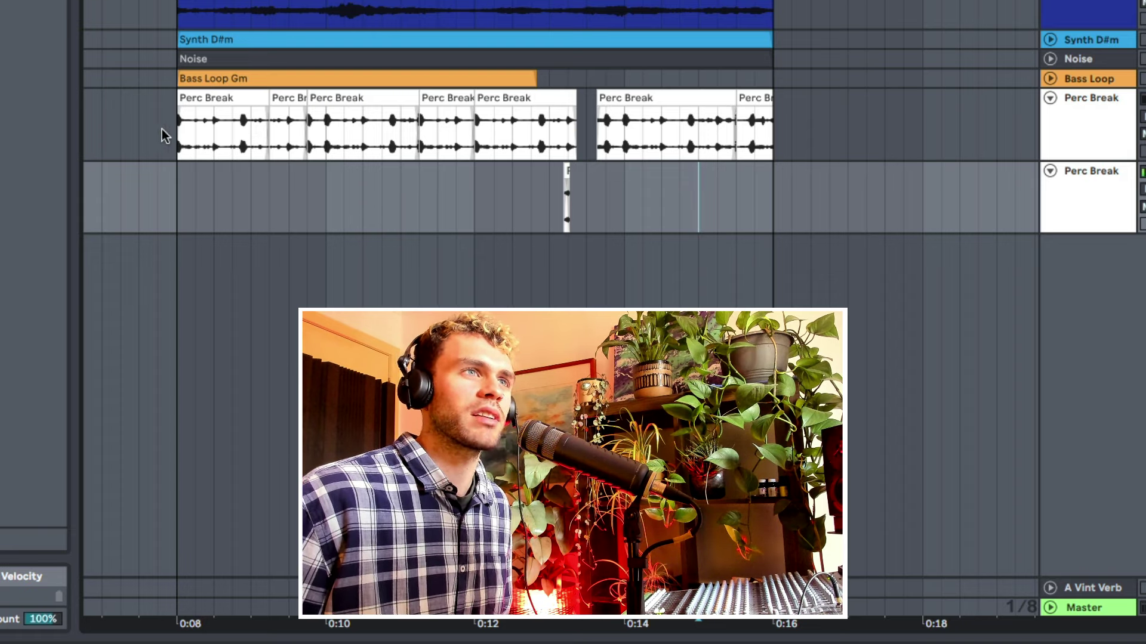
scroll(542, 159, "up", 2)
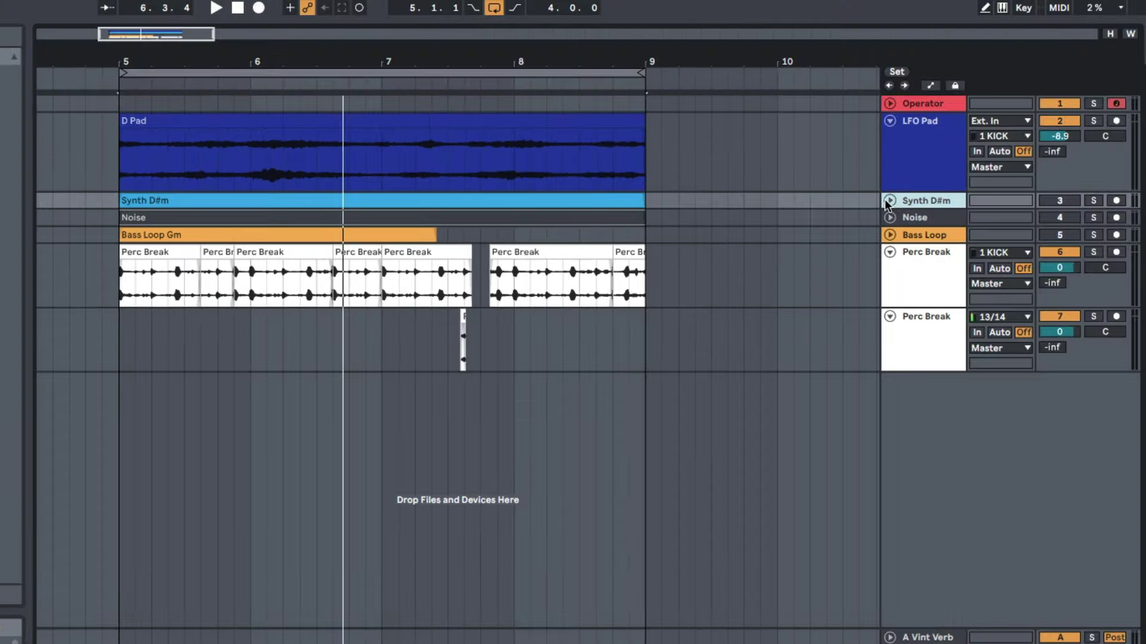
left_click(889, 201)
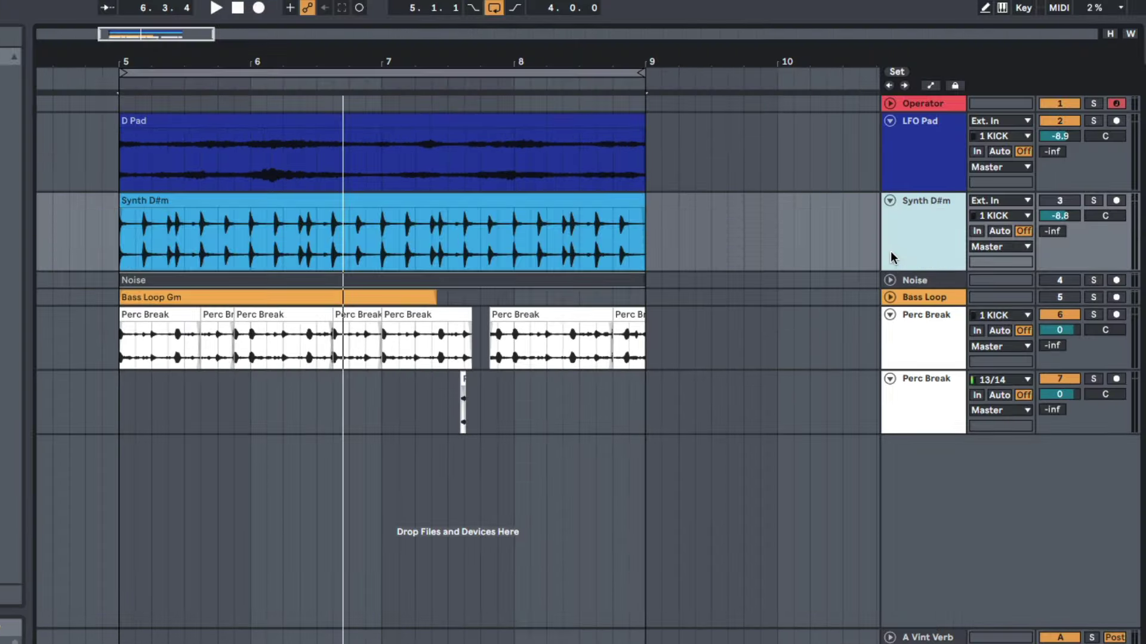
left_click(890, 279)
left_click(894, 235)
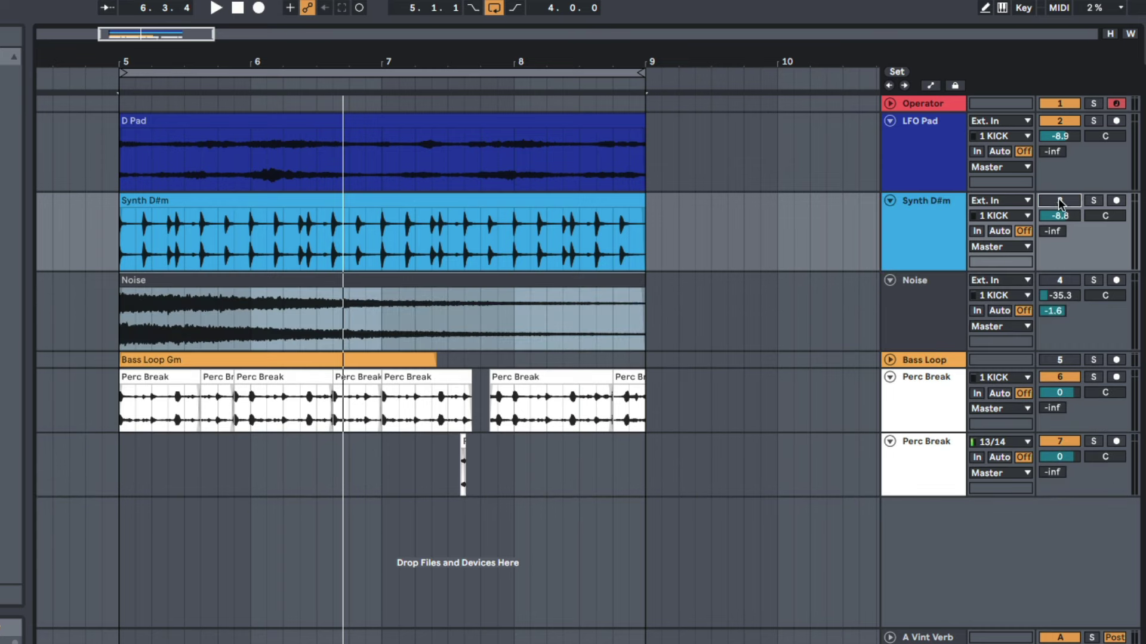
- Activate the Synth D#m and Noise tracks during playback and set the Noise track's volume to -20.4 dB
key("space")
left_click(892, 291)
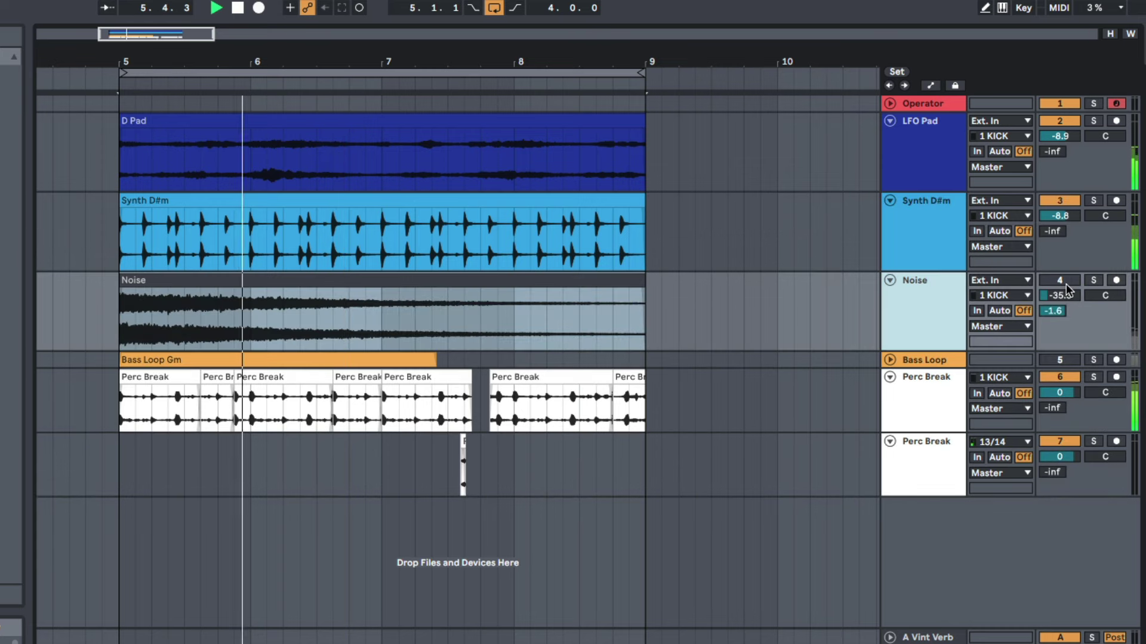
left_click(1056, 296)
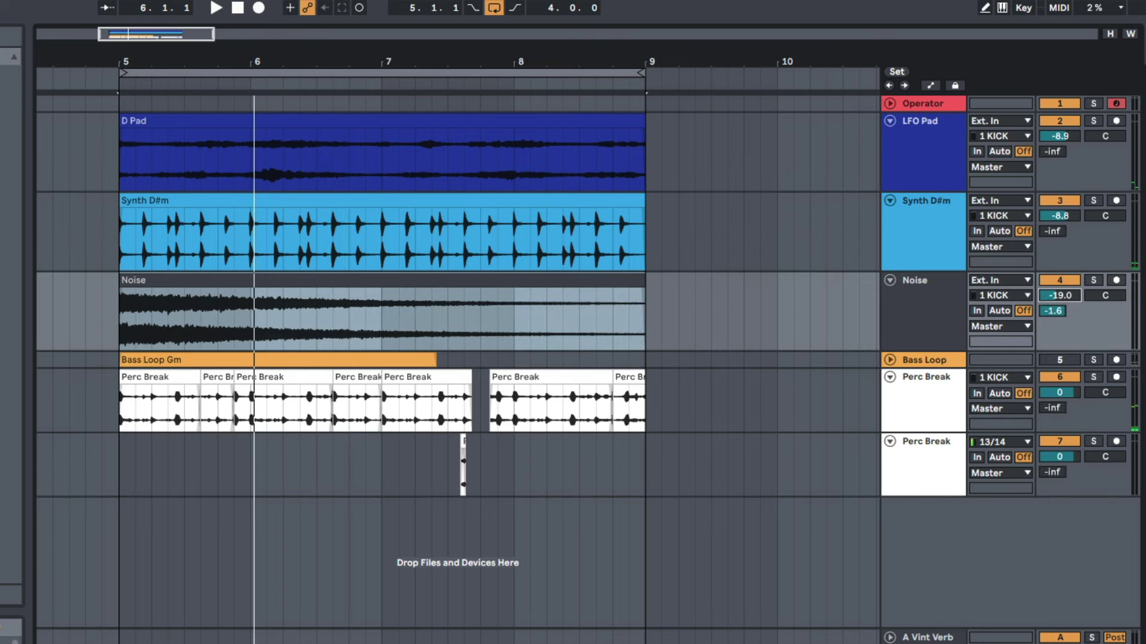
key("space")
left_click_drag(1056, 296, 1057, 300)
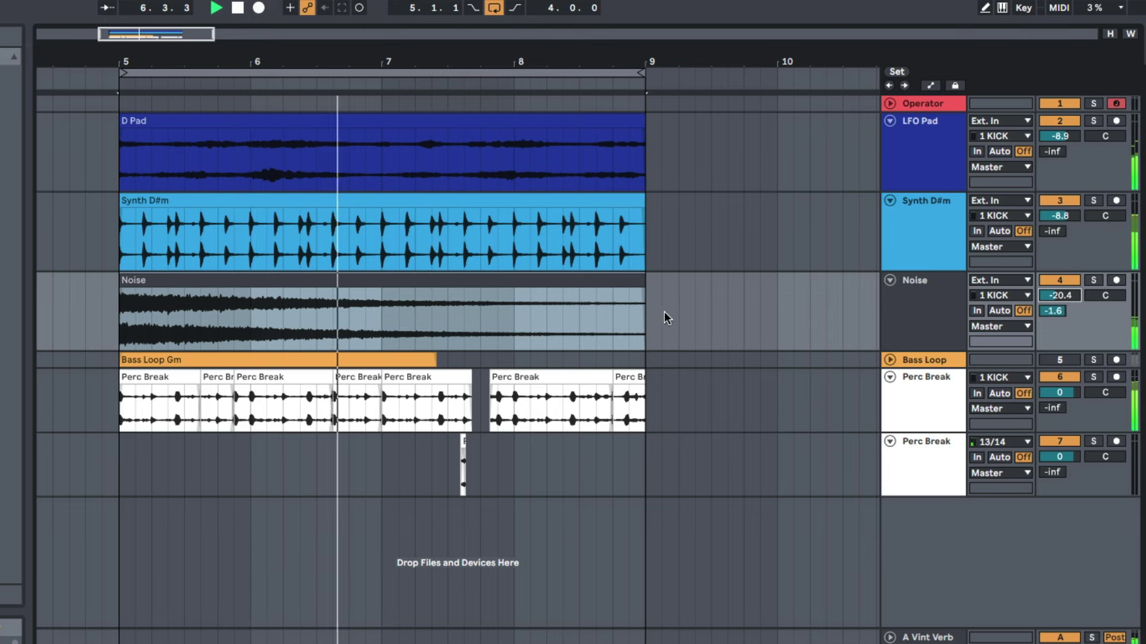
- Reverse the Noise clip spanning 5.1.1 to 9.1.1 and play the arrangement from 7.1.1
left_click(648, 316)
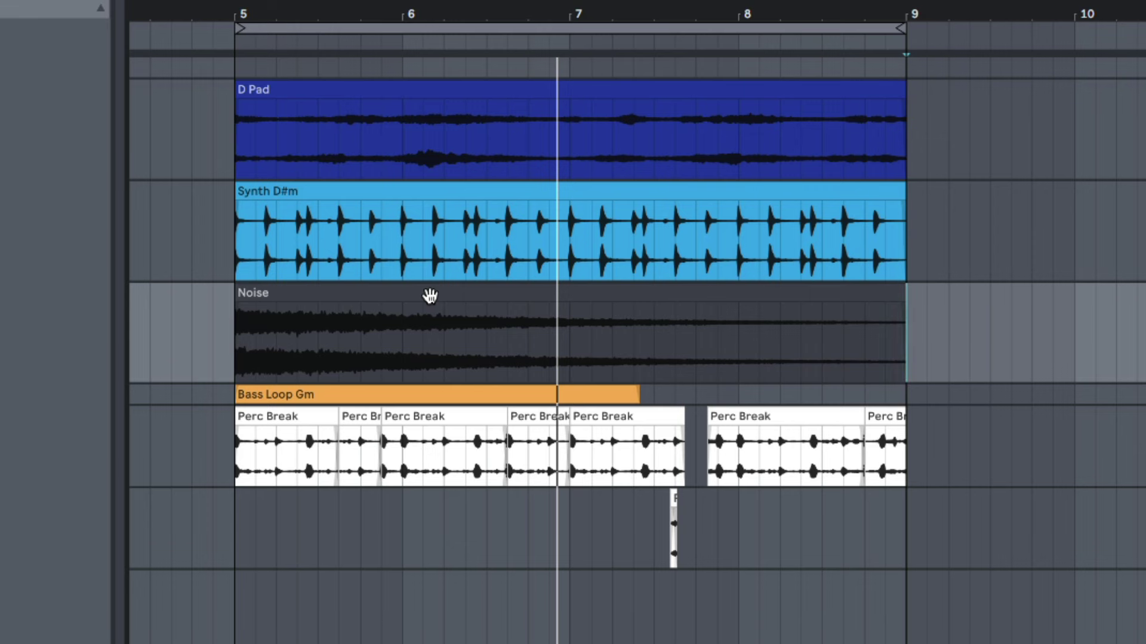
left_click(430, 296)
key("ctrl+r")
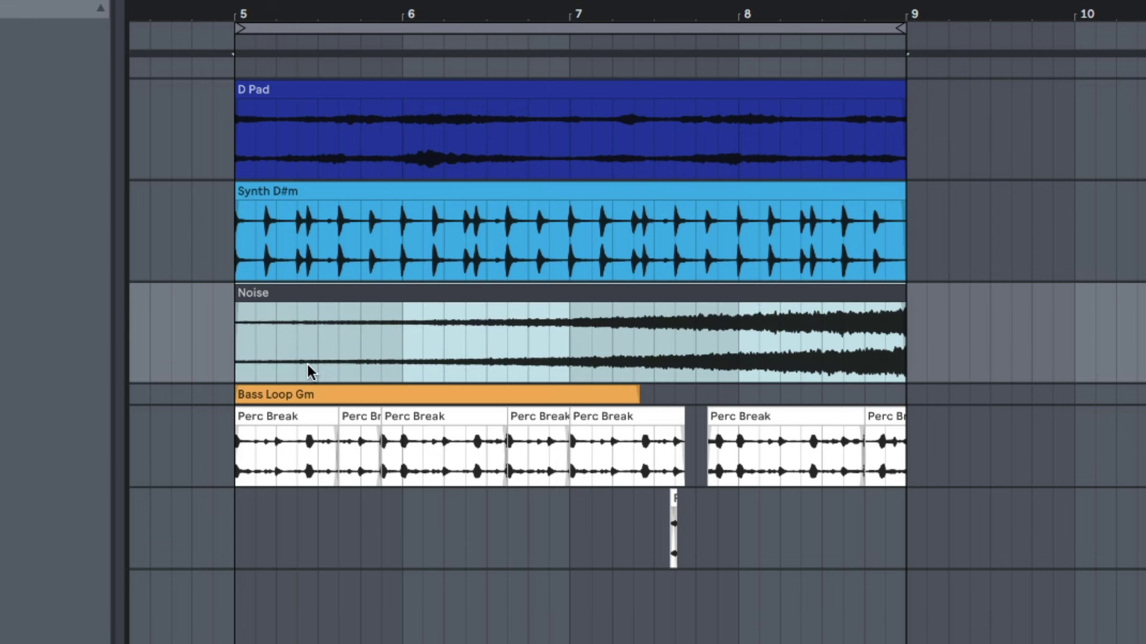
left_click_drag(240, 355, 904, 331)
left_click(570, 352)
key("space")
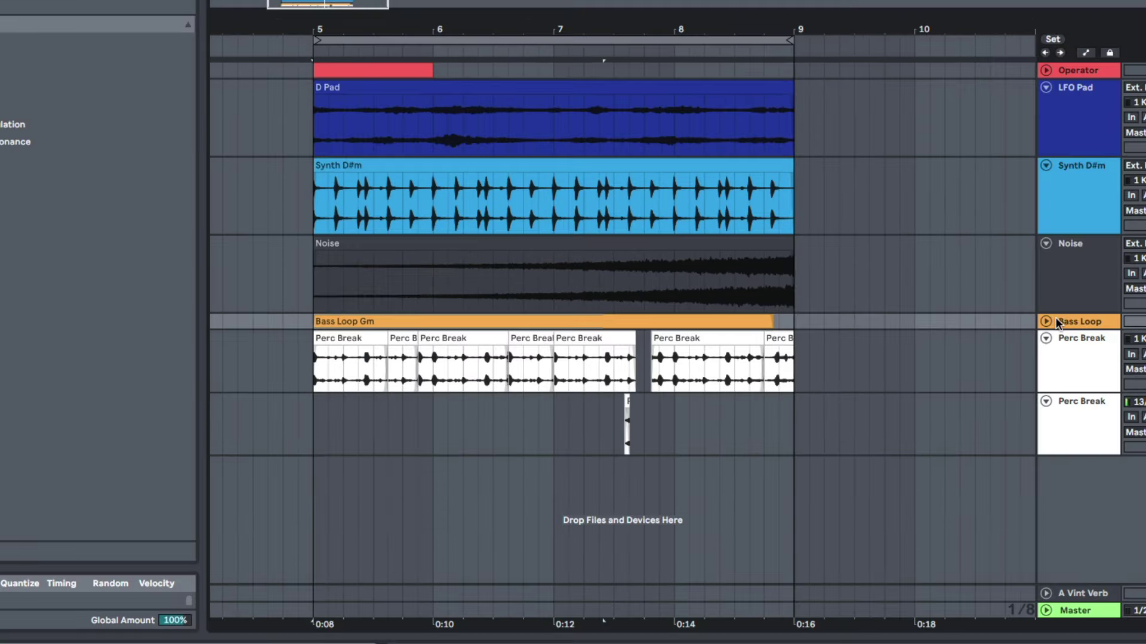
- Unfold the Bass Loop track and open the Bass Loop Gm clip's audio settings
left_click(1055, 323)
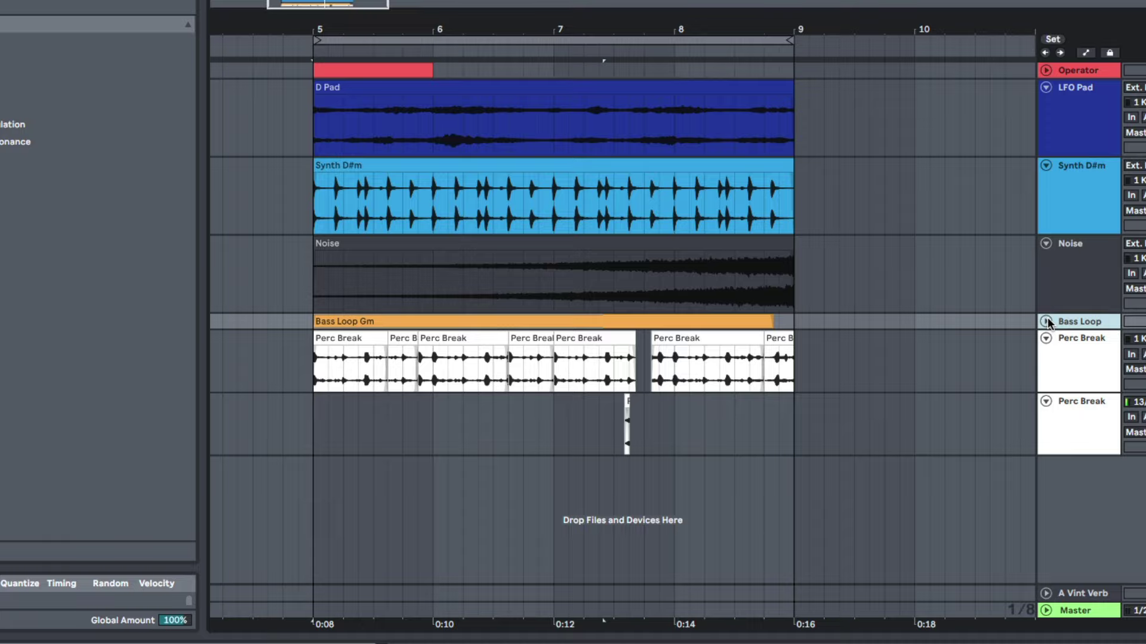
left_click(1046, 322)
double_click(502, 322)
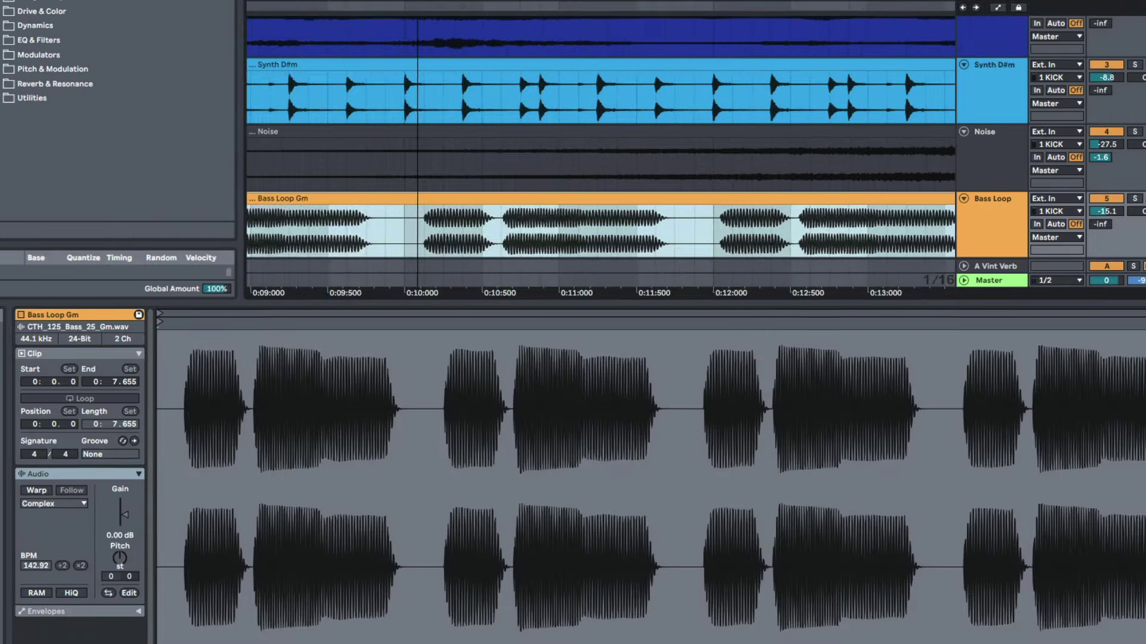
scroll(380, 146, "down", 6)
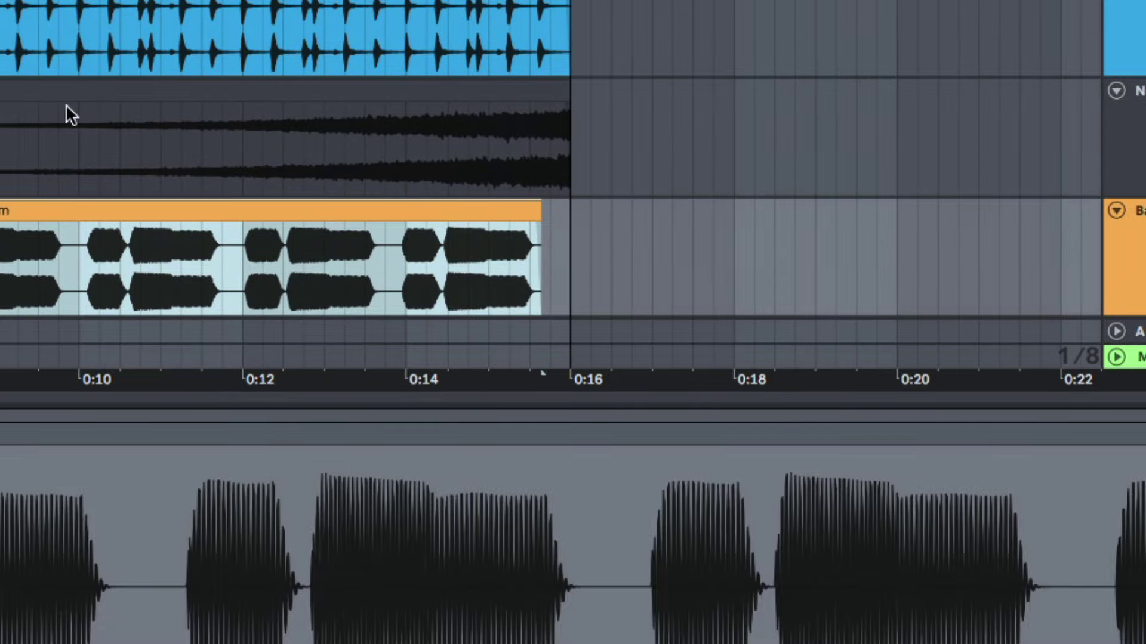
- Try to extend the end of the unwarped Bass Loop Gm clip to 0:16
left_click_drag(39, 256, 537, 265)
left_click_drag(531, 215, 604, 221)
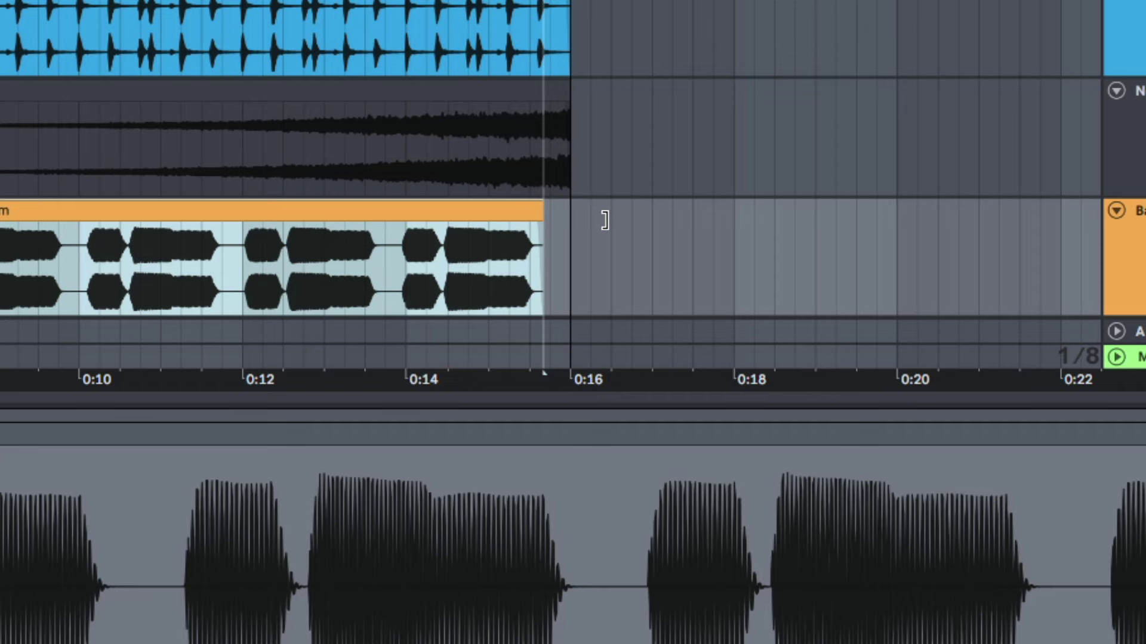
left_click(571, 234)
- Enable warping on the Bass Loop Gm clip and keep its current timing
left_click(900, 38)
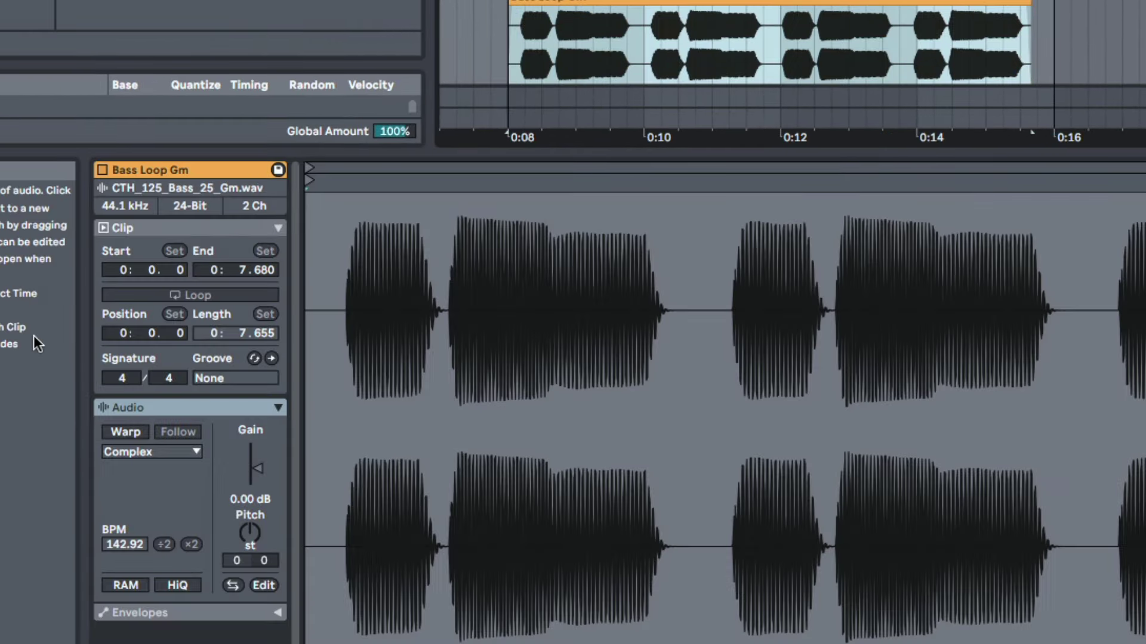
left_click(126, 432)
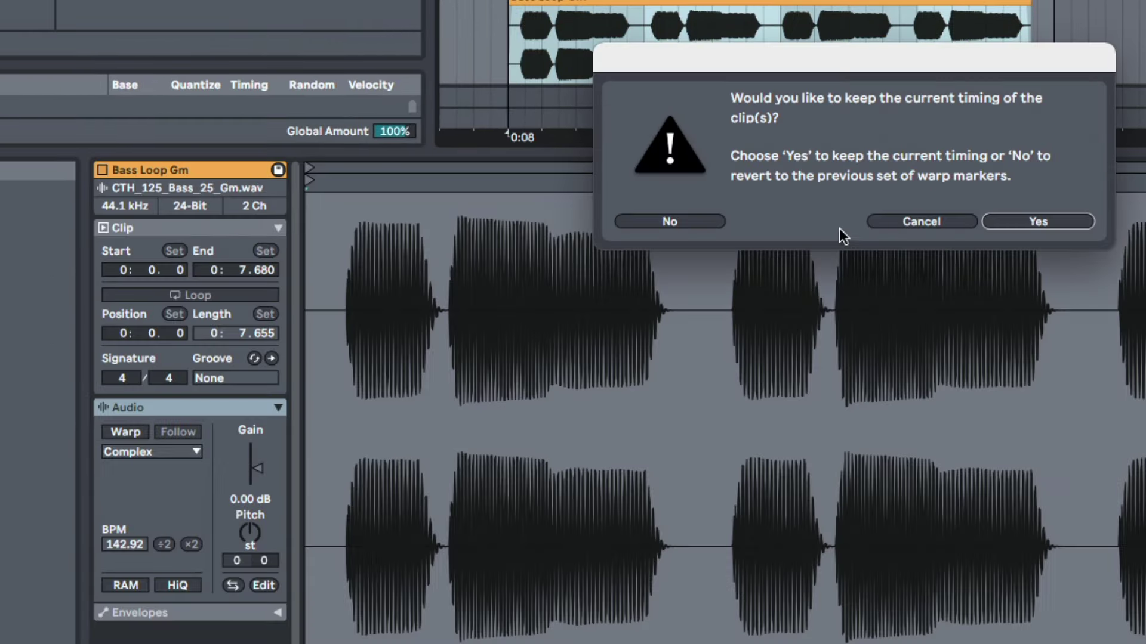
left_click(1037, 222)
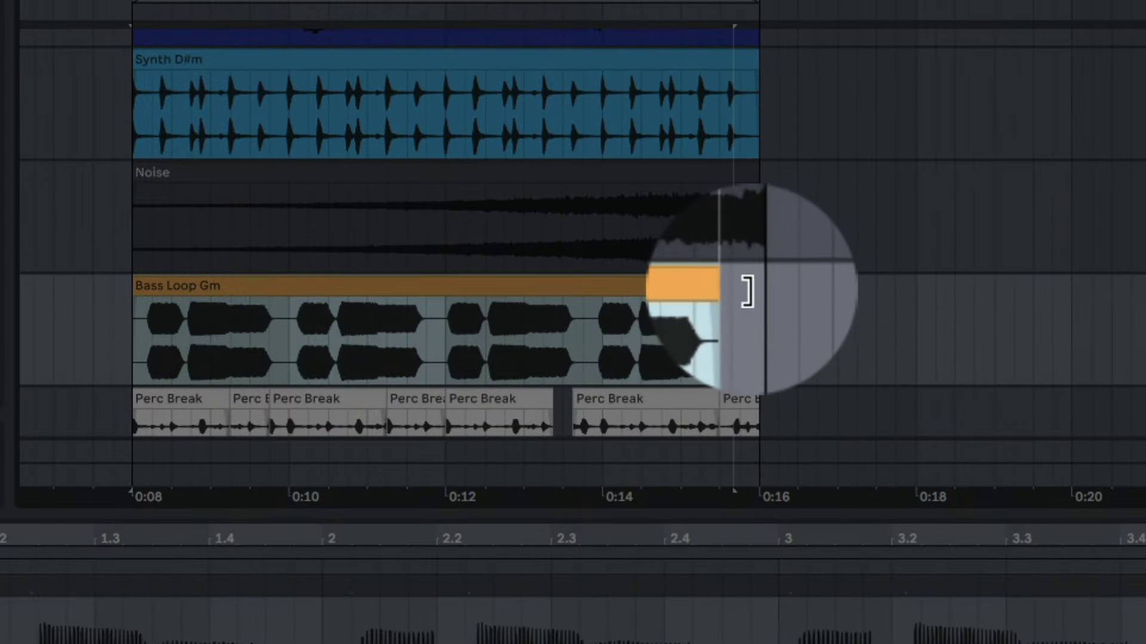
- Time-stretch the Bass Loop Gm clip so its end lines up with the Synth D#m clip at 0:16
mouse_move(747, 293)
left_mouse_down()
mouse_move(711, 307)
mouse_move(719, 293)
left_mouse_up()
left_click_drag(478, 299, 445, 295)
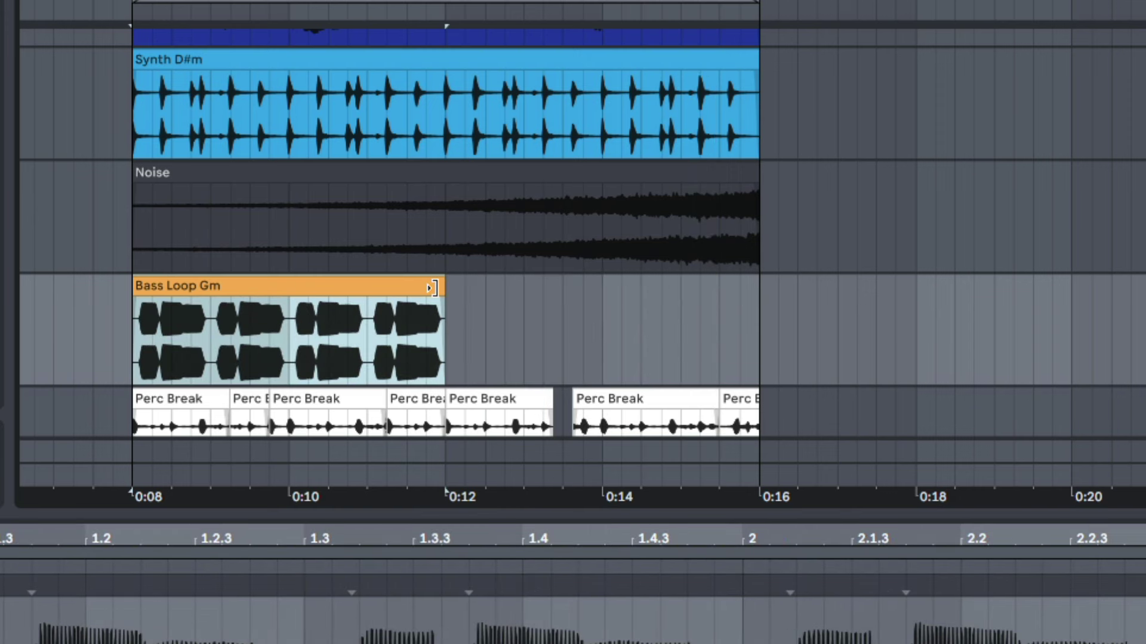
left_click_drag(438, 291, 757, 296)
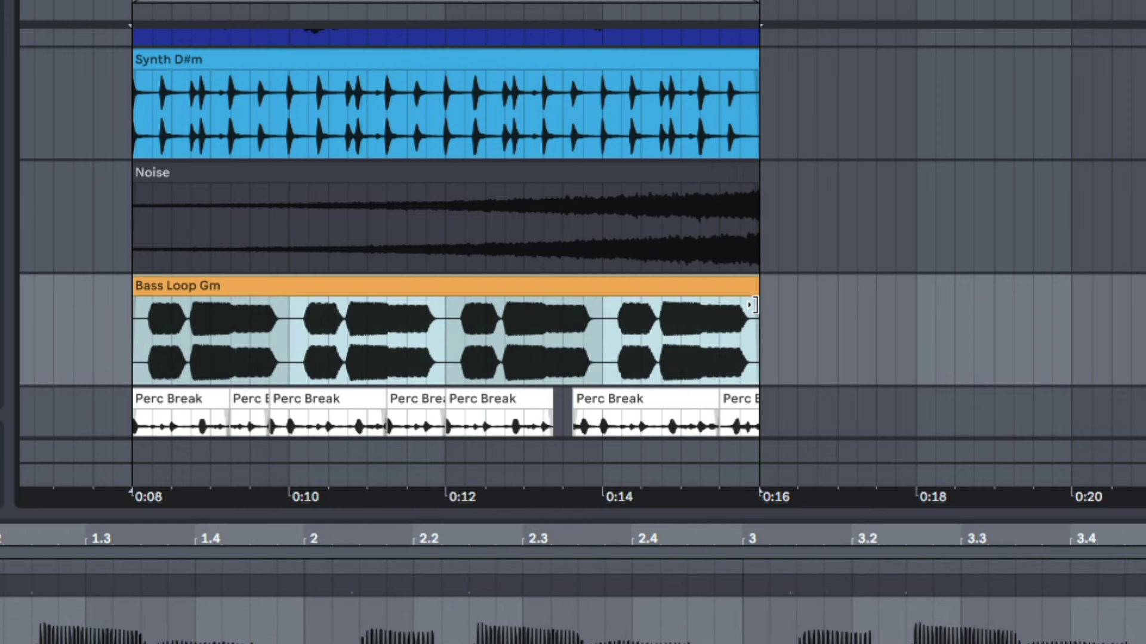
- Play the arrangement from 5.1.1 to hear the stretched bass loop with the other tracks
left_click_drag(151, 363, 762, 345)
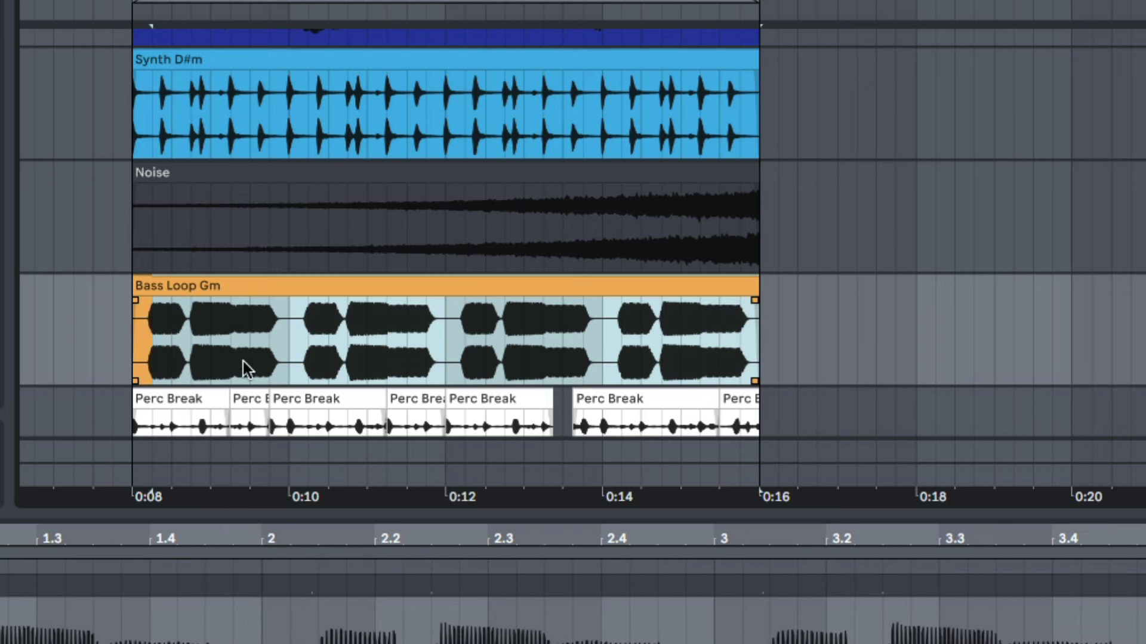
left_click(136, 335)
key("space")
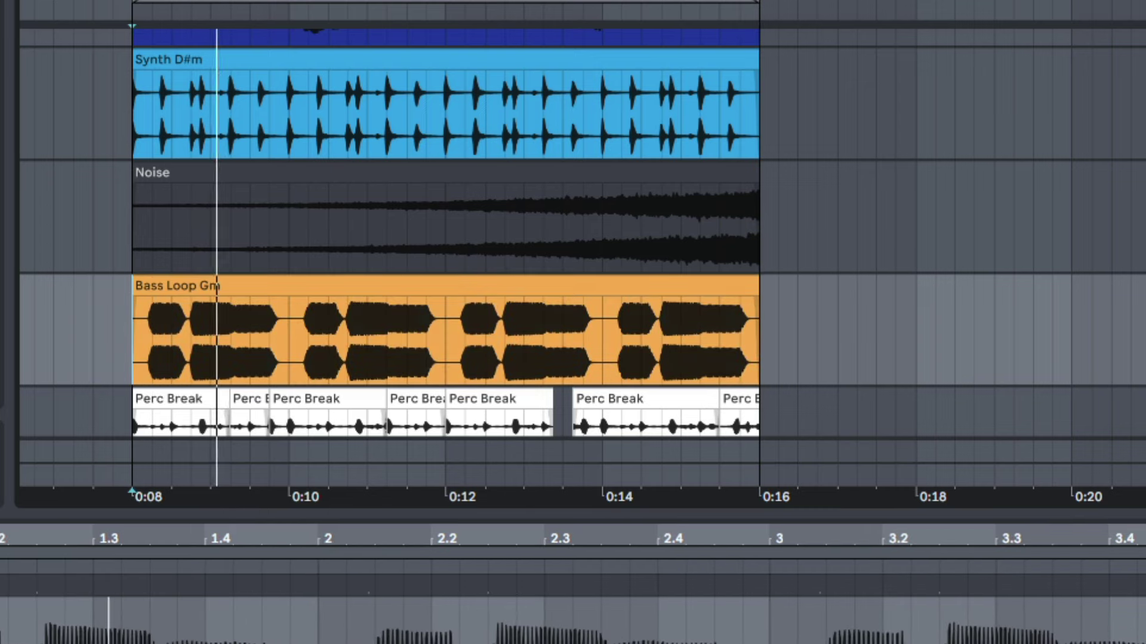
mouse_move(215, 2)
left_mouse_down()
mouse_move(215, 18)
mouse_move(223, 4)
left_mouse_up()
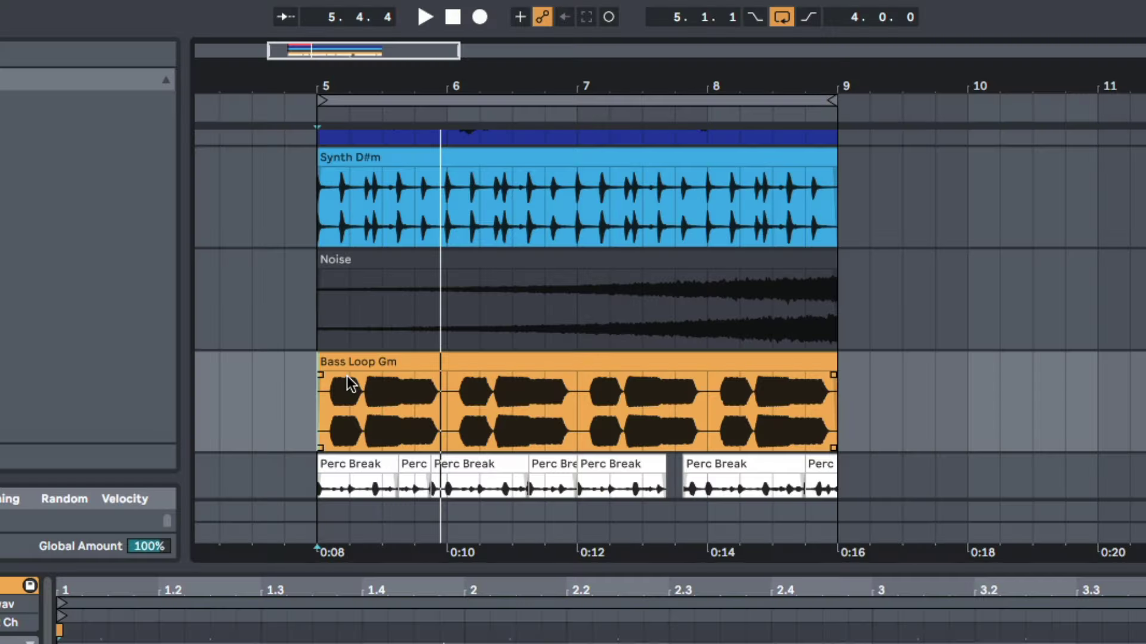
- Select the Bass Loop Gm and Synth D#m clips in turn to compare the keys in their names
left_click(348, 368)
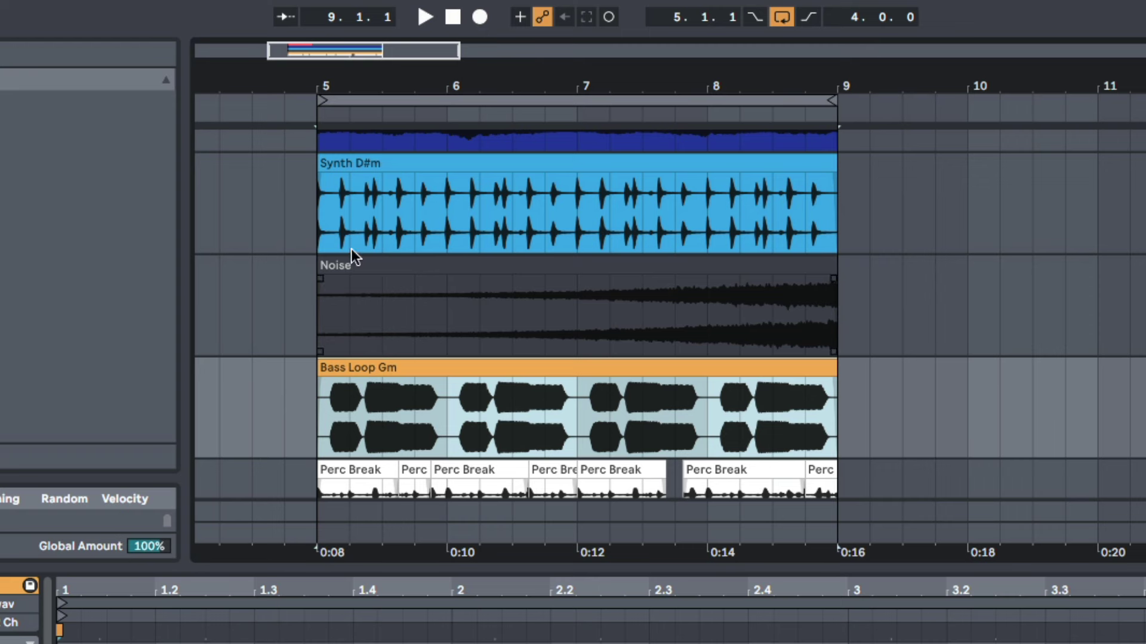
left_click(361, 165)
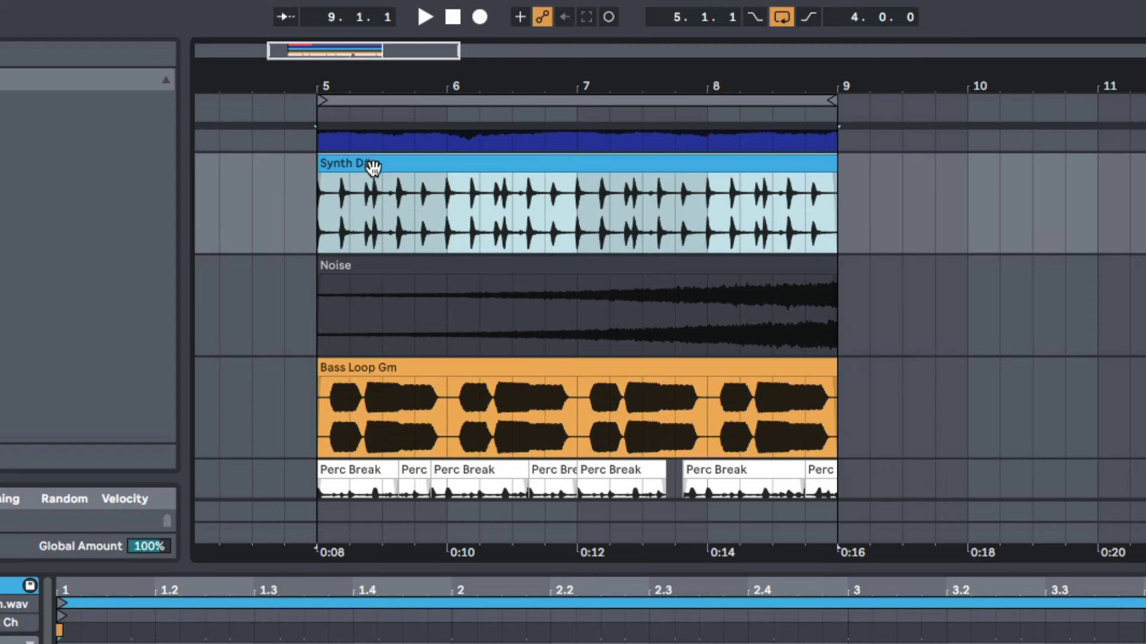
left_click(380, 363)
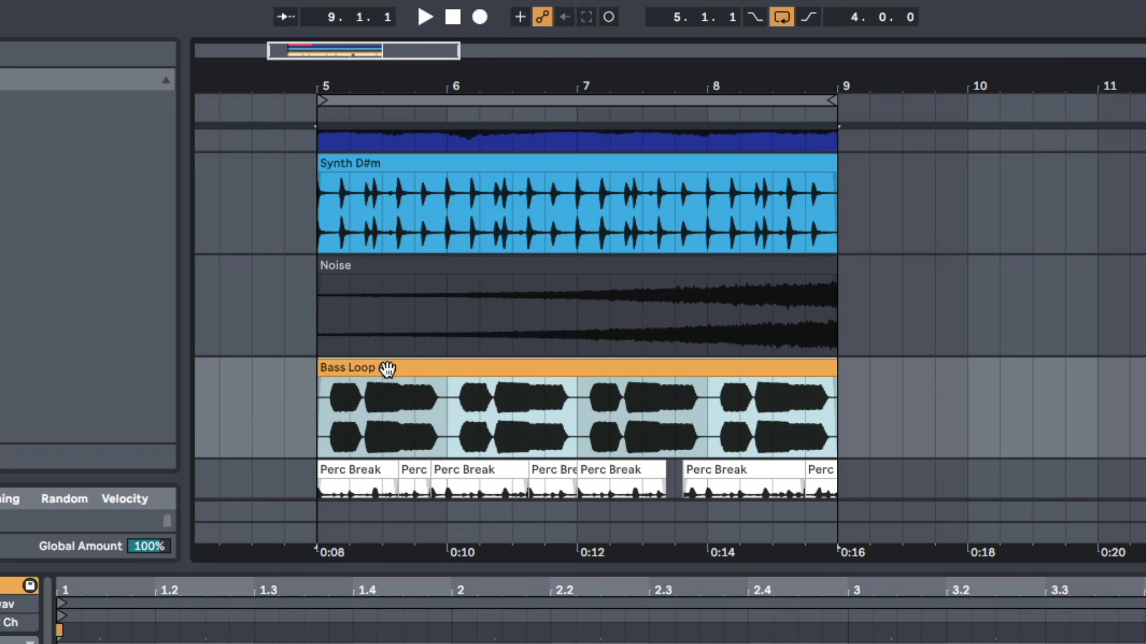
left_click(394, 159)
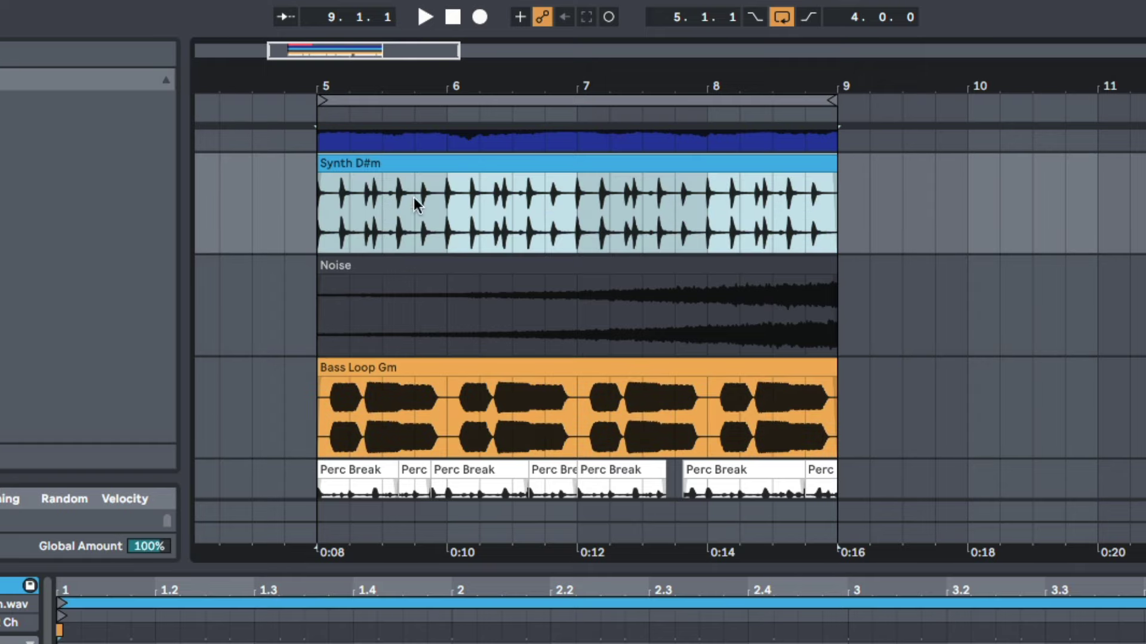
- Unfold the Operator track and open the notes of its MIDI clip between bars 5 and 6
left_click(946, 81)
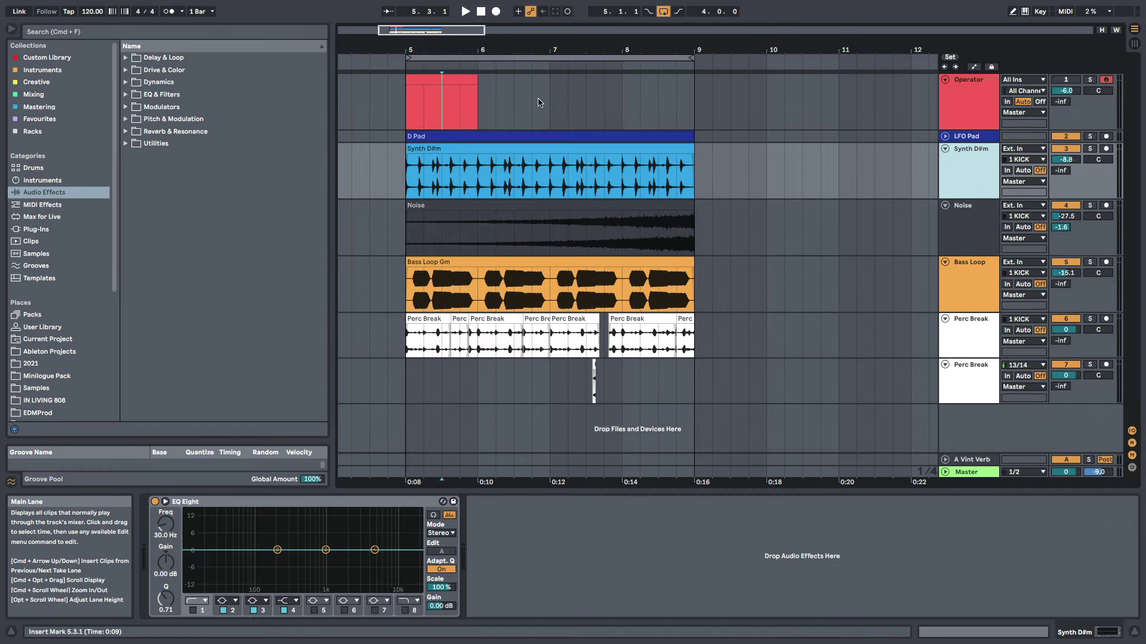
left_click(496, 98)
double_click(453, 84)
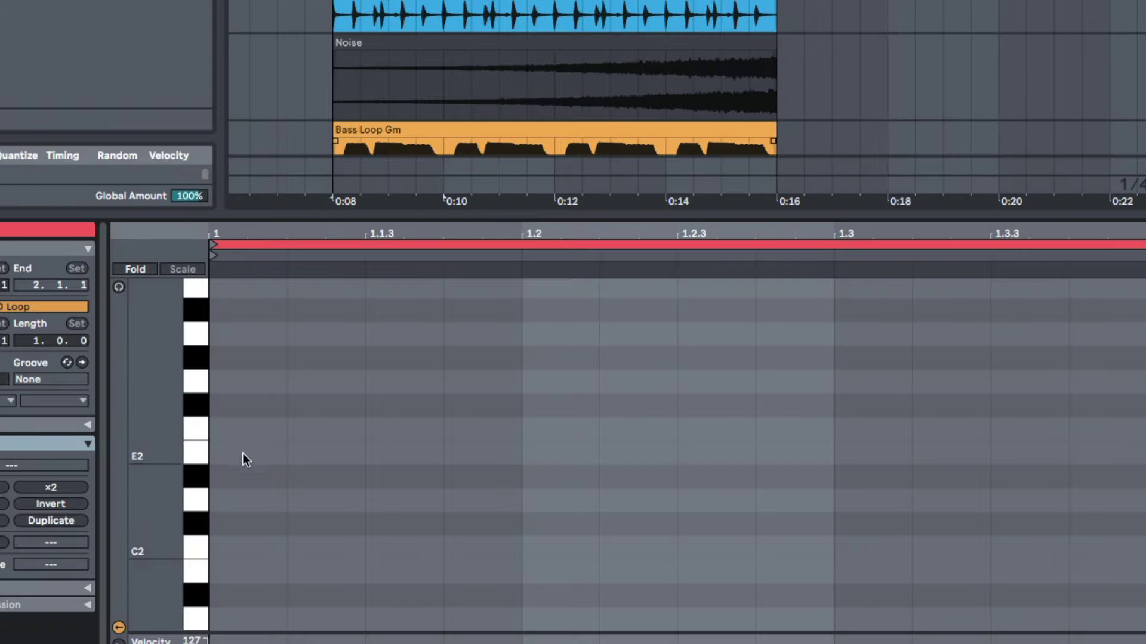
- Draw a G2 note from the Operator clip's start to about 1.3.2 and move it down to D#2
scroll(238, 414, "up", 1)
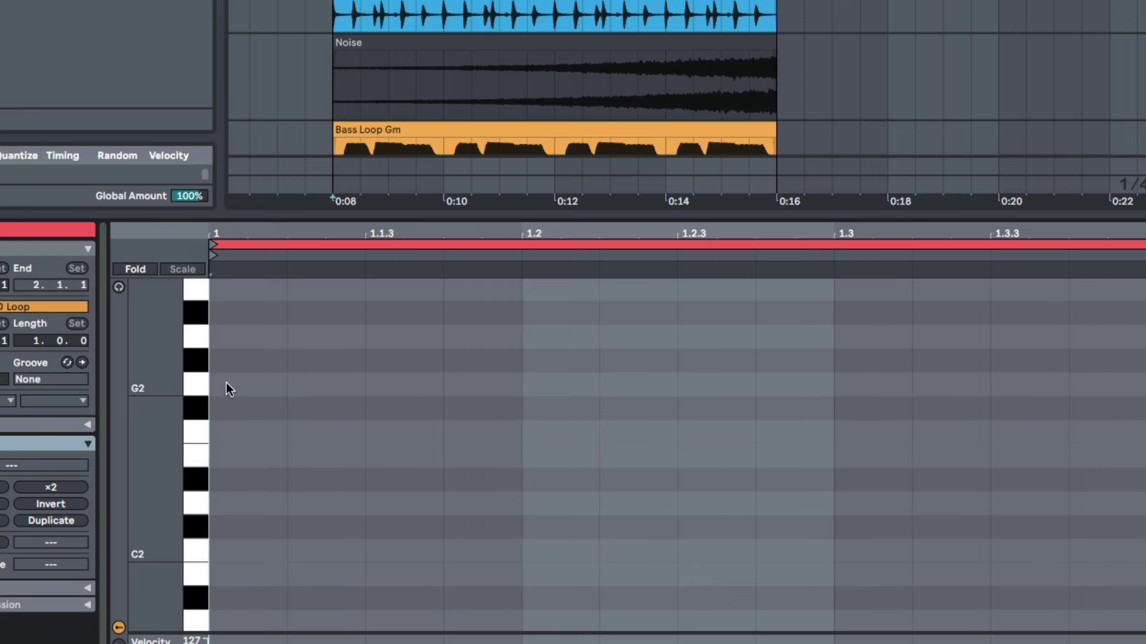
left_click_drag(227, 387, 925, 378)
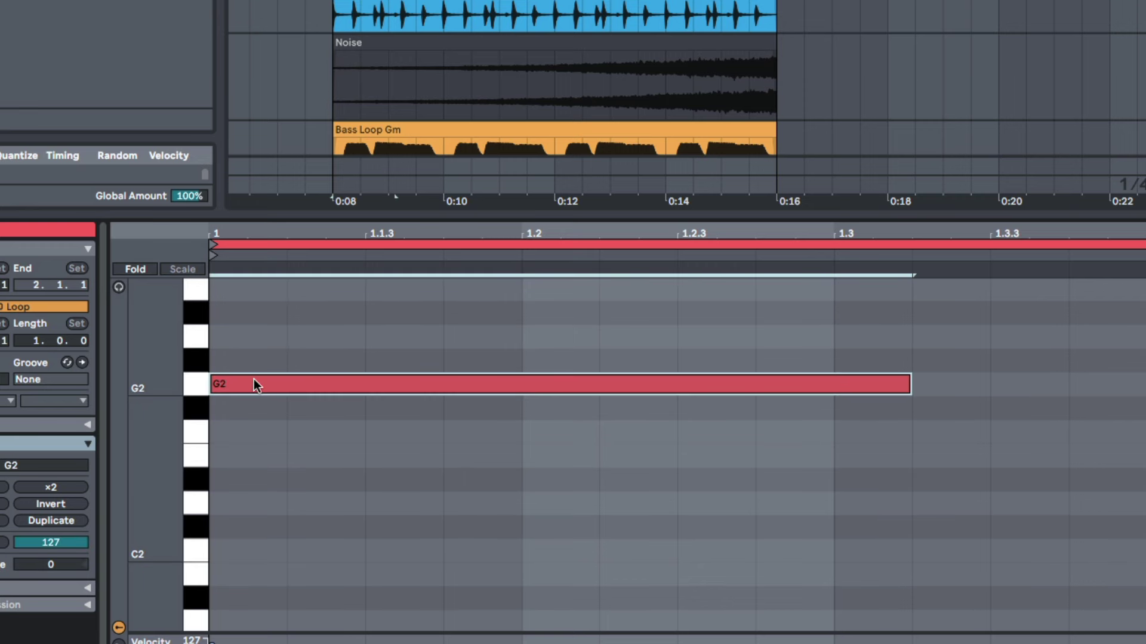
left_click_drag(246, 383, 261, 486)
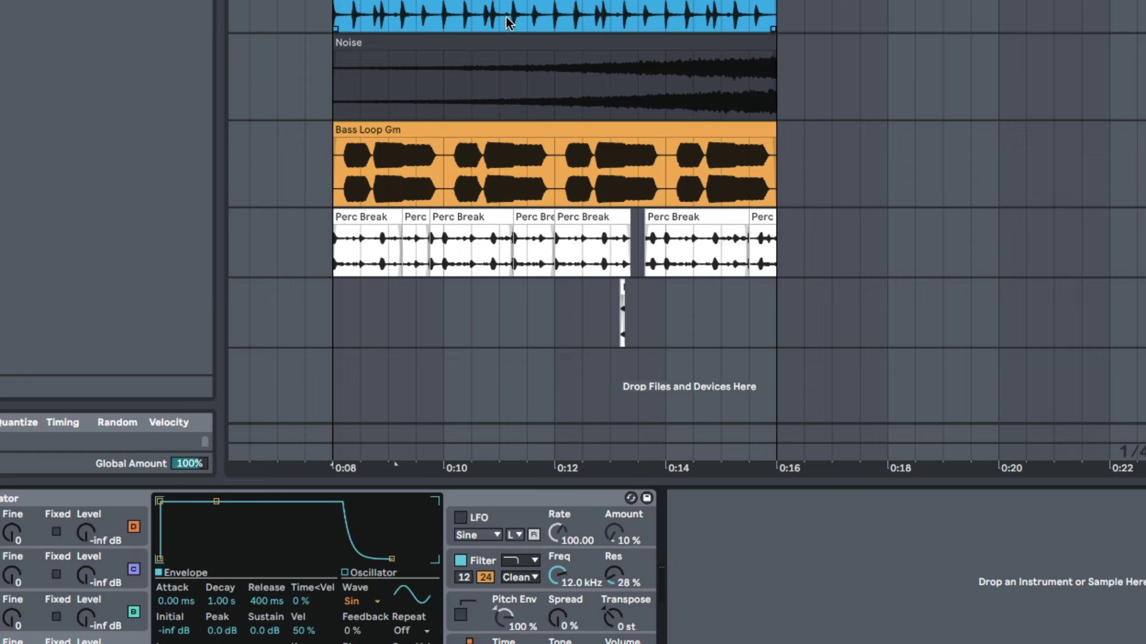
- Transpose the Bass Loop Gm clip to -4 semitones and play the arrangement from bar 5
double_click(542, 133)
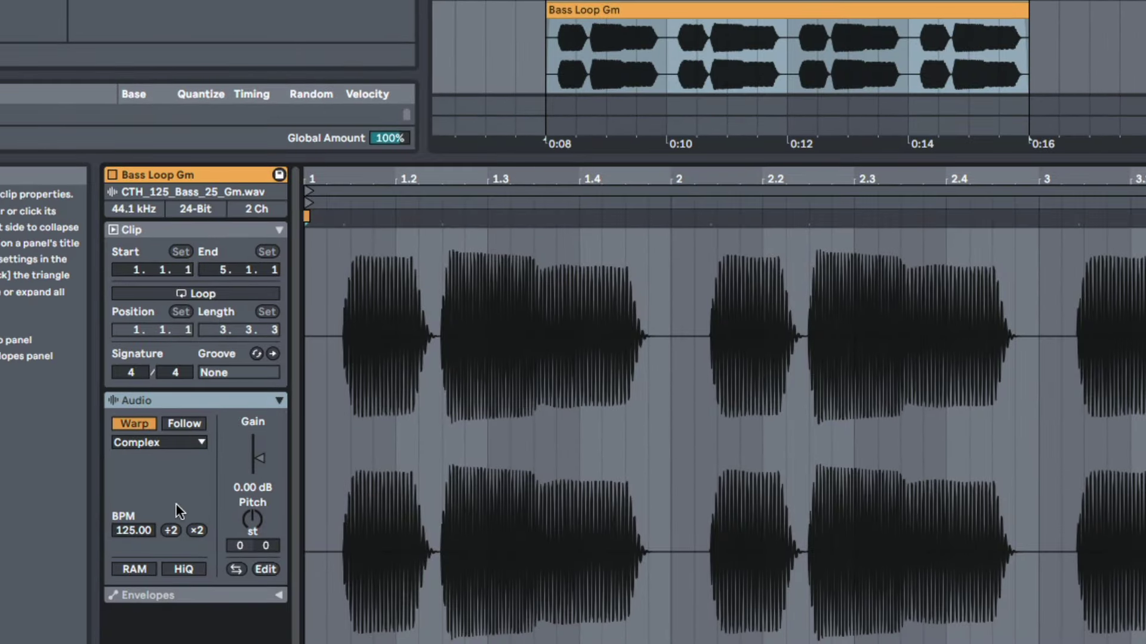
left_click(247, 521)
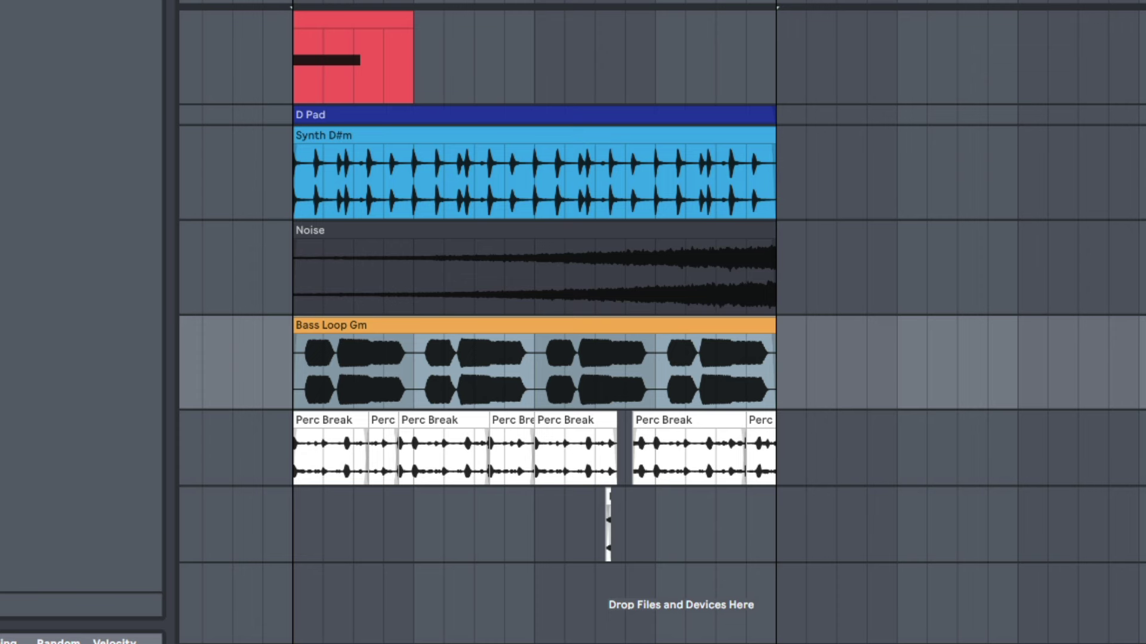
key("space")
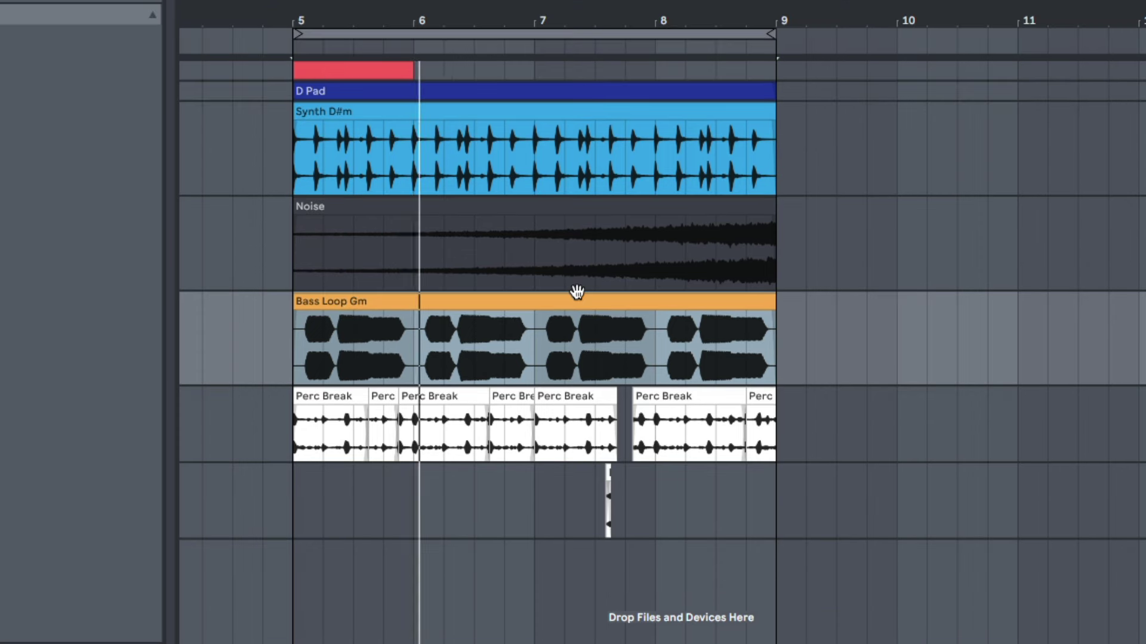
key("space")
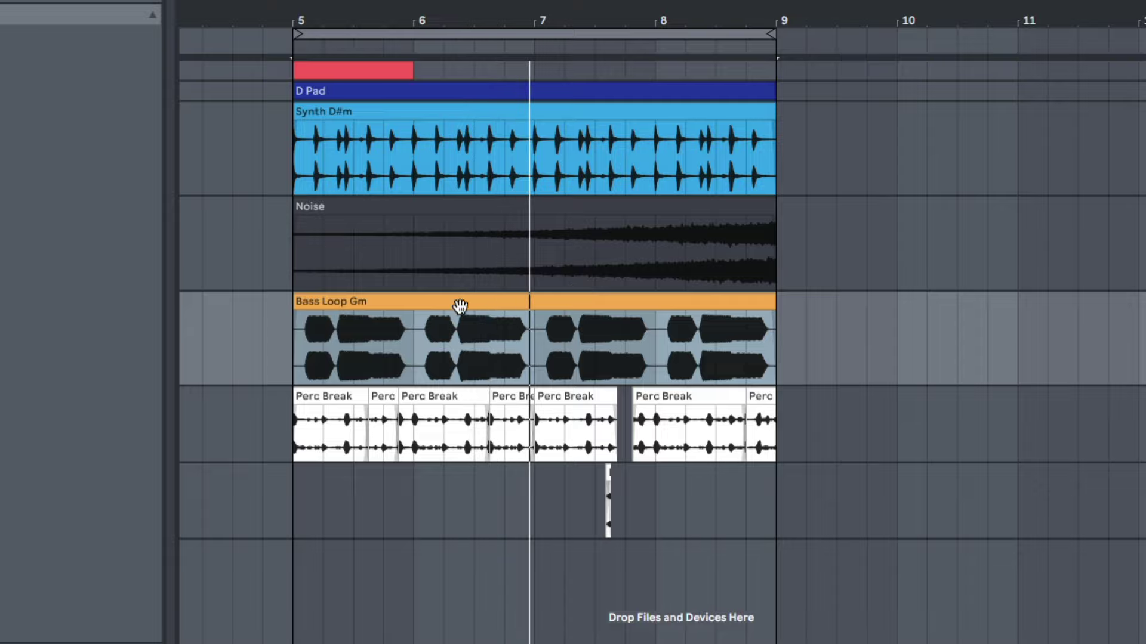
- Set the Bass Loop Gm clip's pitch to +8 semitones and play the arrangement
double_click(404, 303)
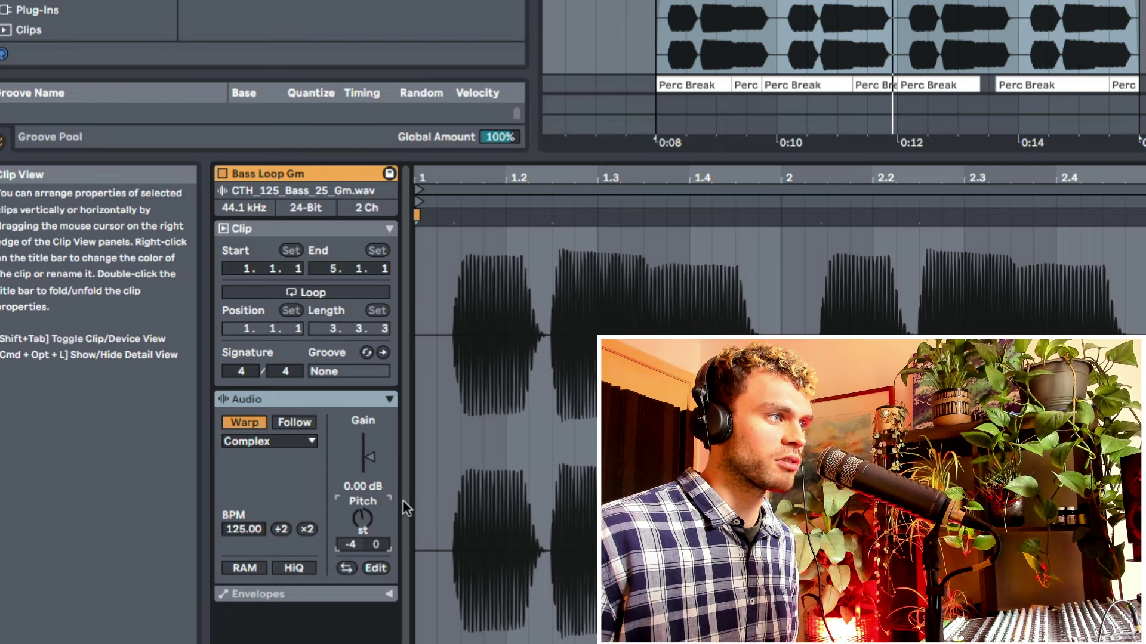
type("8")
key("Return")
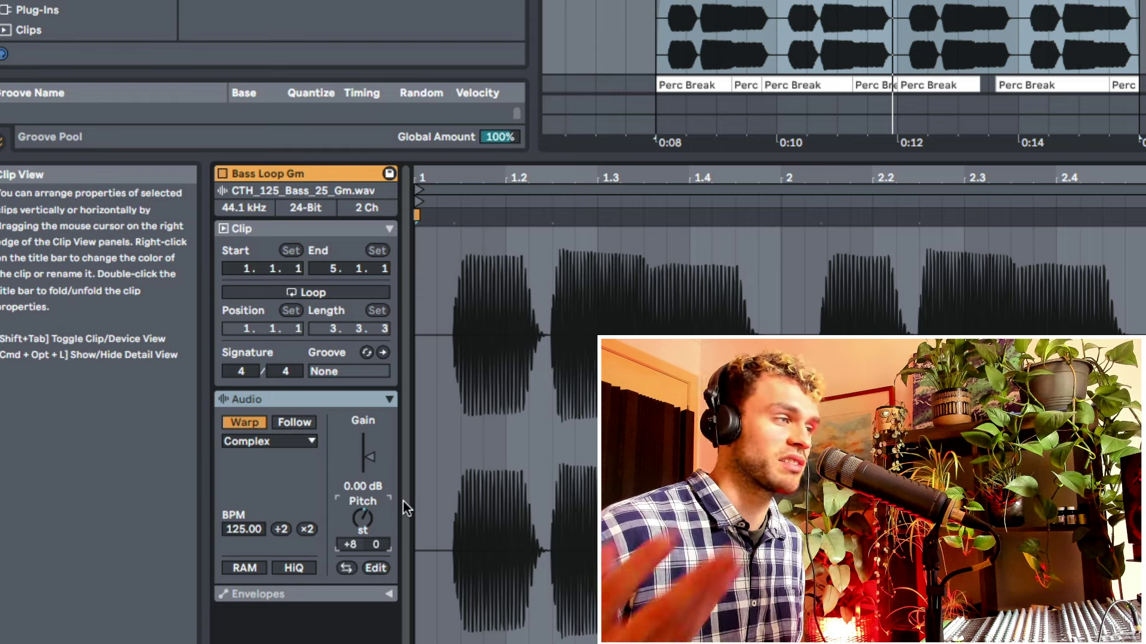
key("space")
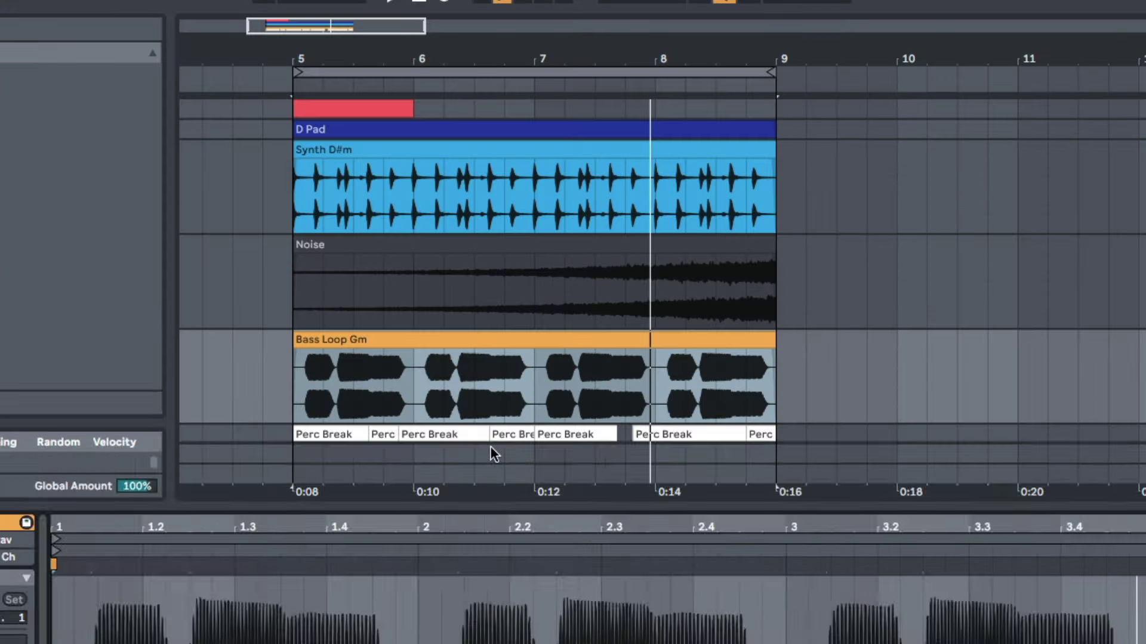
- Shift the Bass Loop Gm clip forward off the grid so its first bass note starts at 5.1.3
left_click(494, 450)
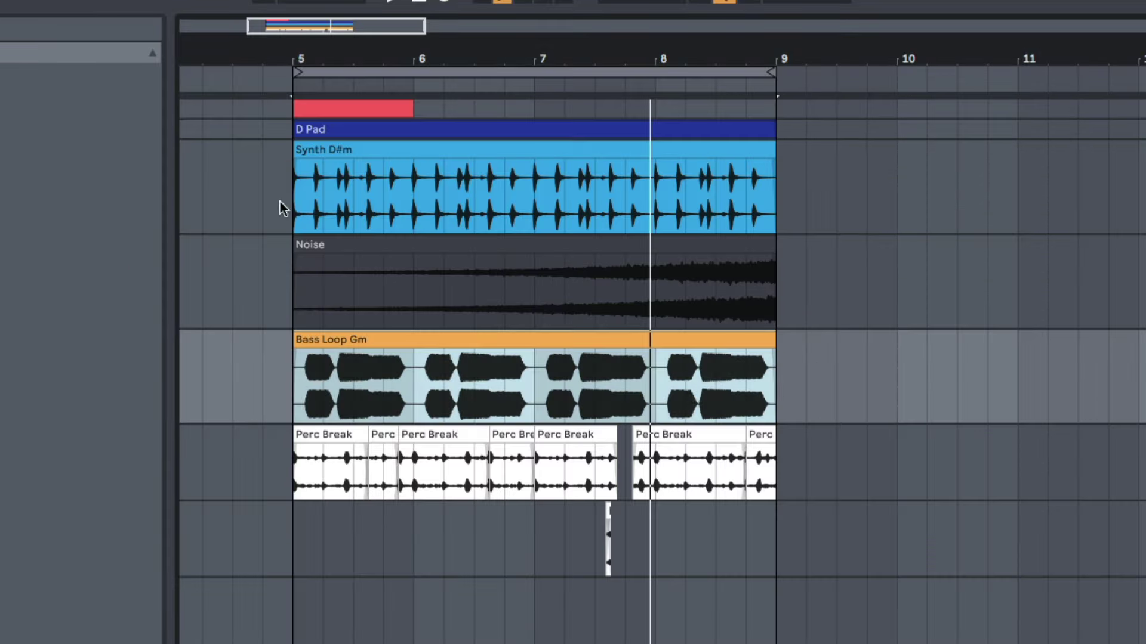
left_click_drag(308, 56, 308, 149)
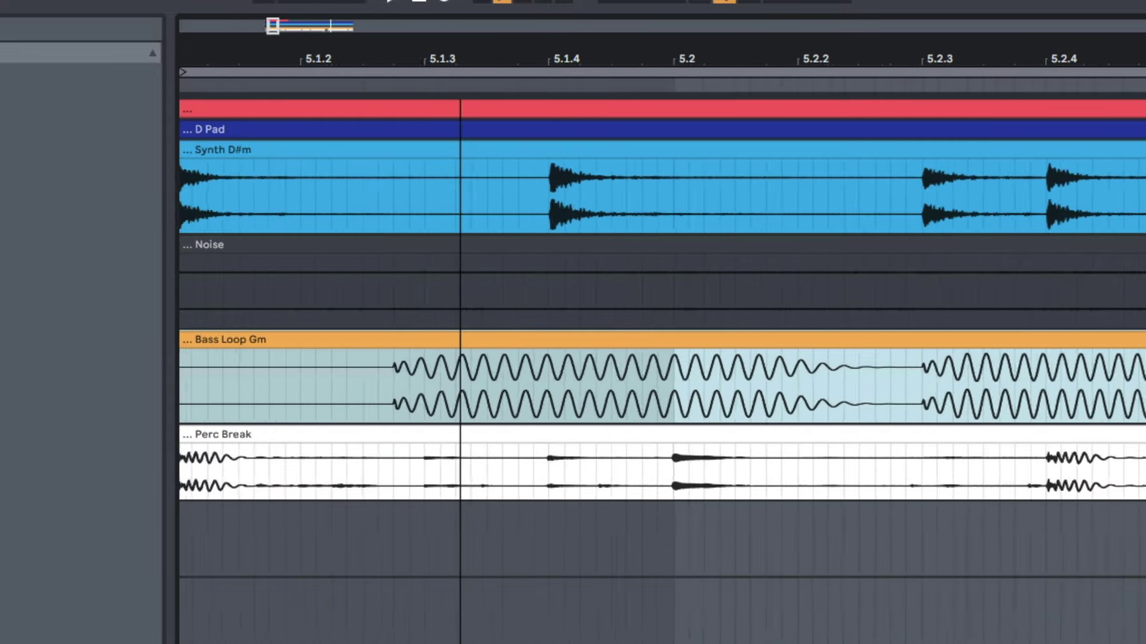
left_click_drag(460, 149, 457, 106)
left_click(413, 368)
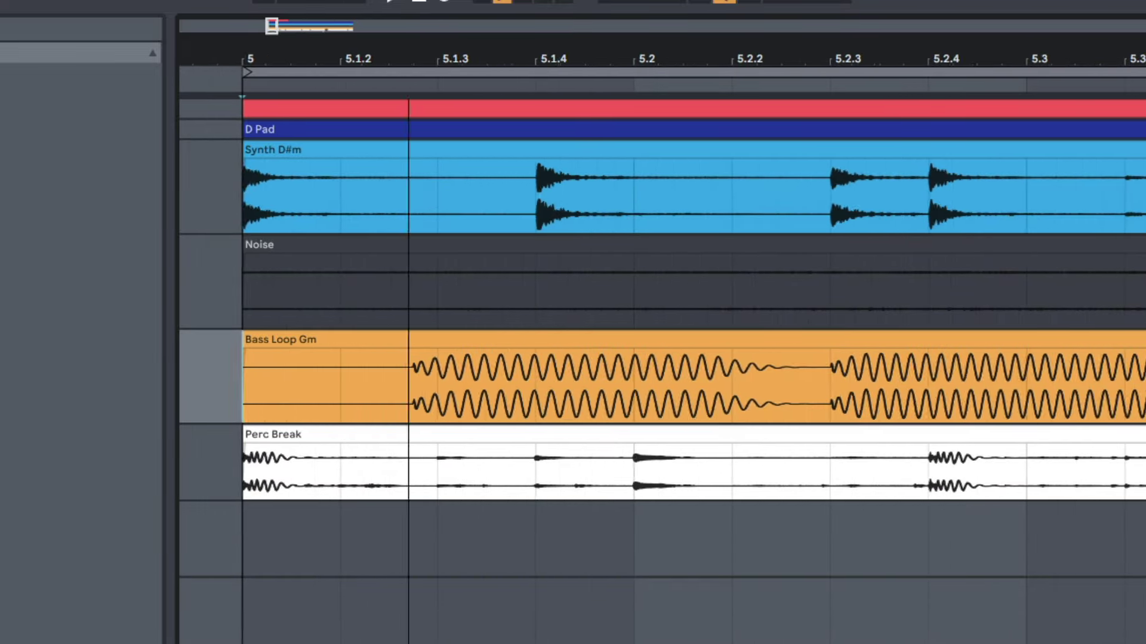
left_click_drag(396, 73, 442, 417)
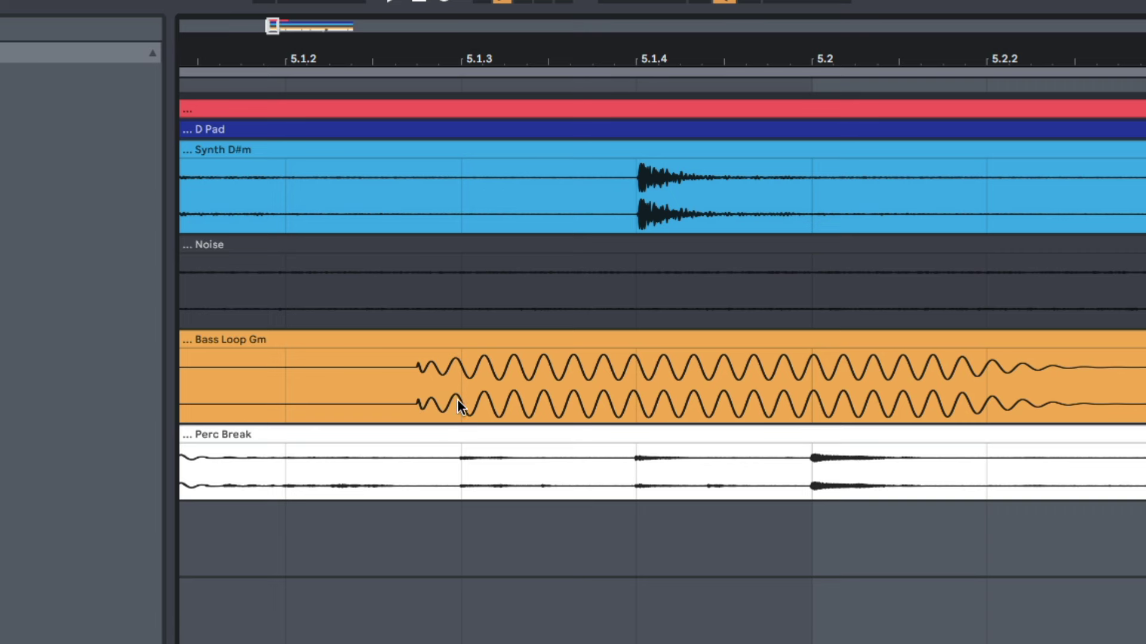
left_click(460, 399)
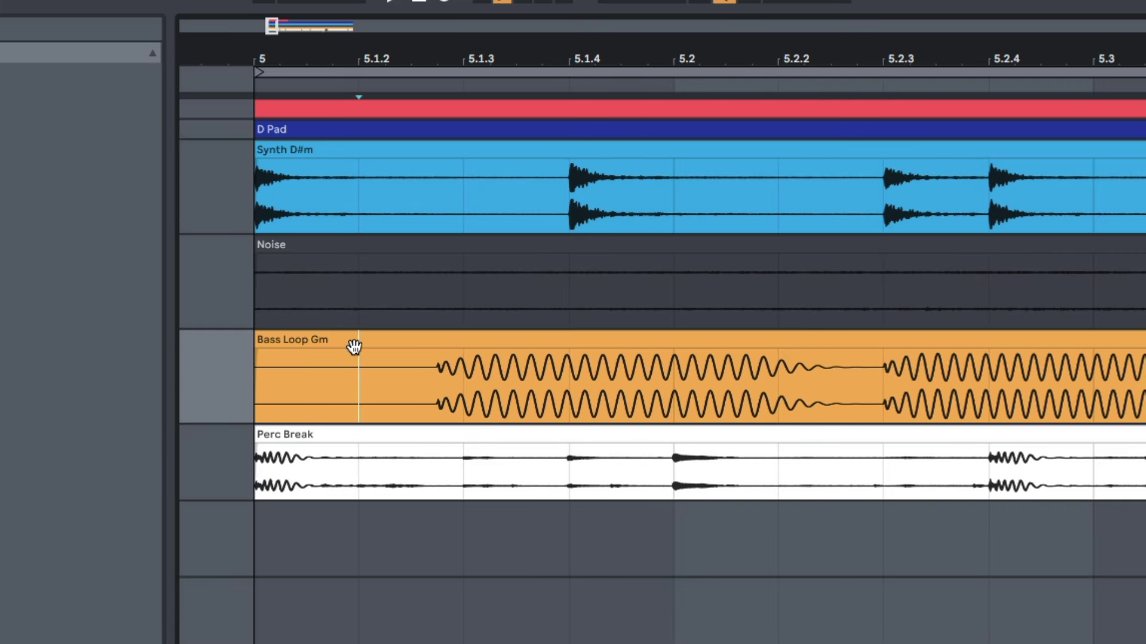
left_click(354, 346)
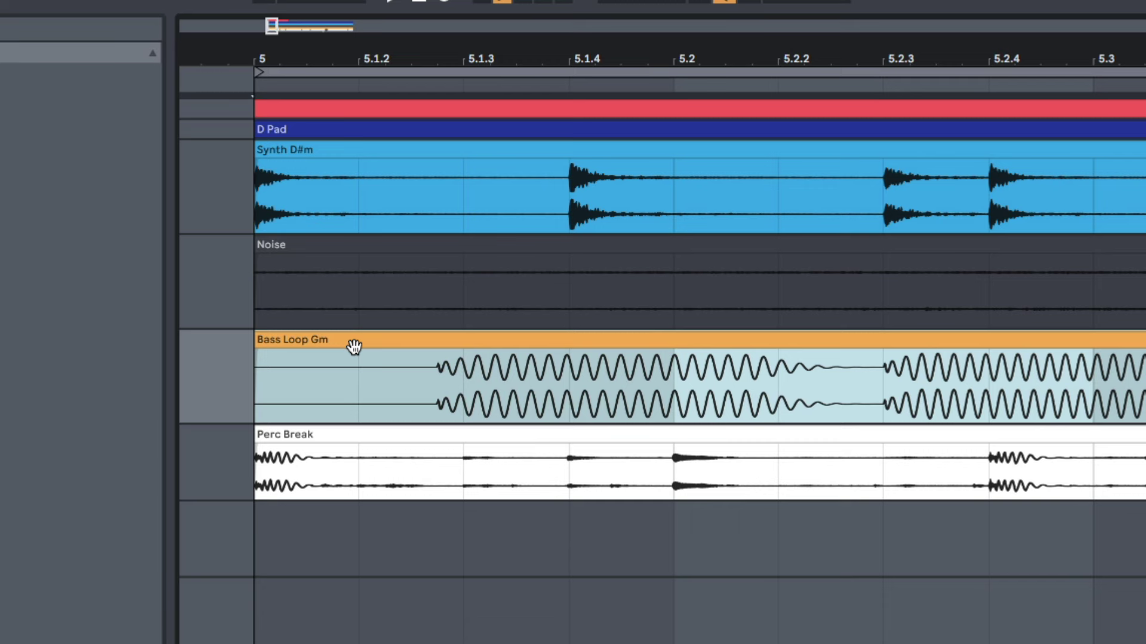
left_click_drag(357, 343, 380, 346)
left_click_drag(750, 59, 749, 43)
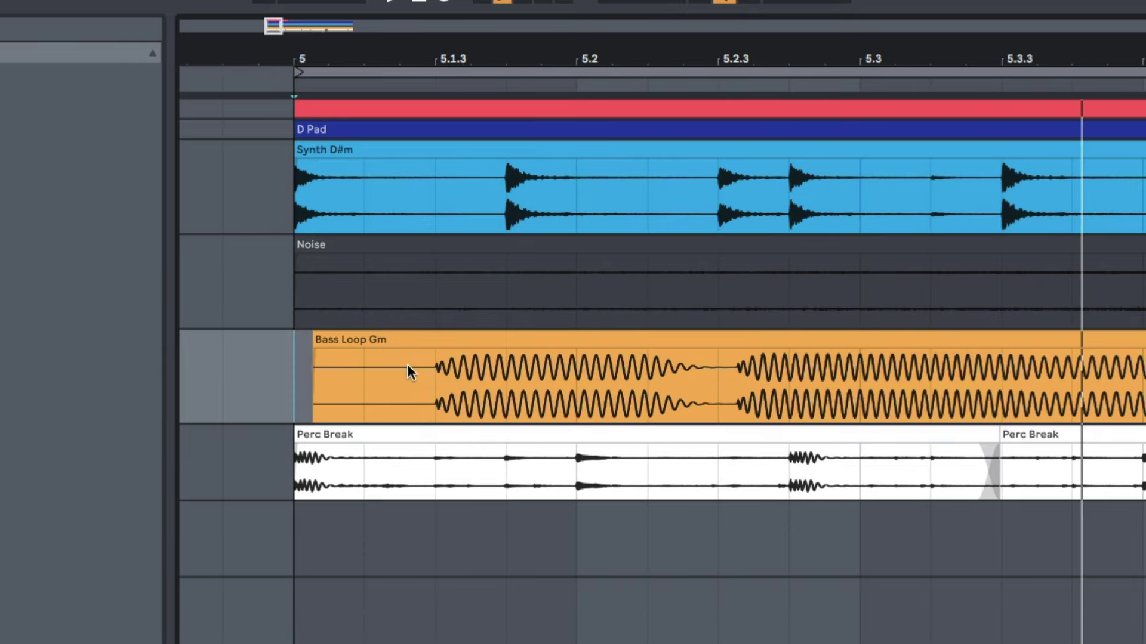
- Place the insert marker at 5.2.3, just before the second bass note, and switch the grid to triplets
left_click(437, 381)
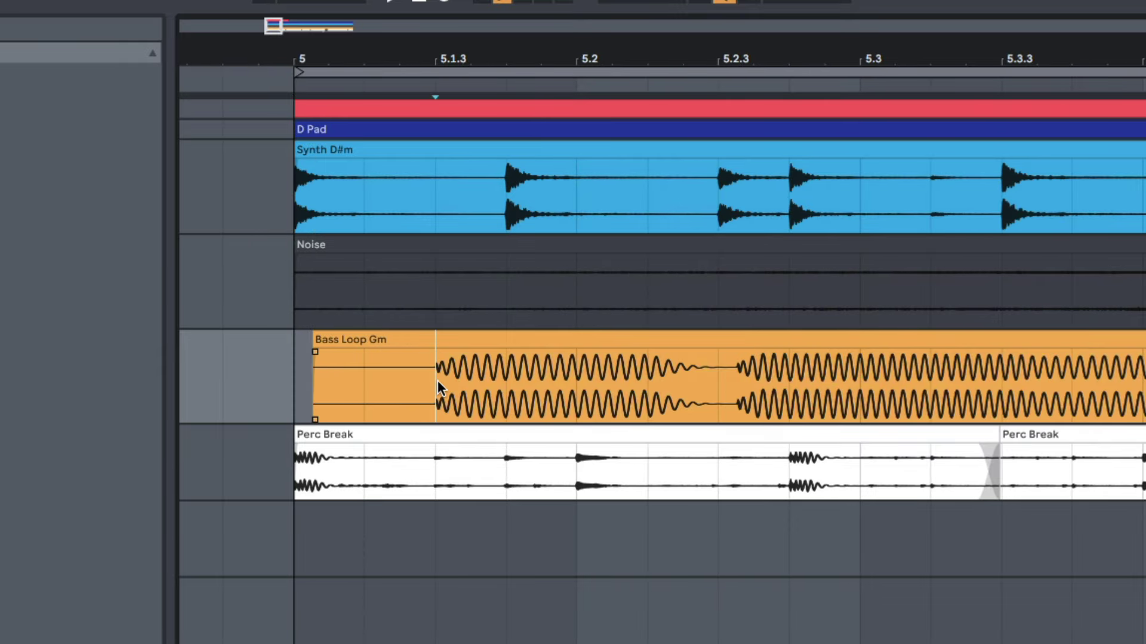
left_click(728, 392)
left_click_drag(785, 47, 785, 73)
key("plus")
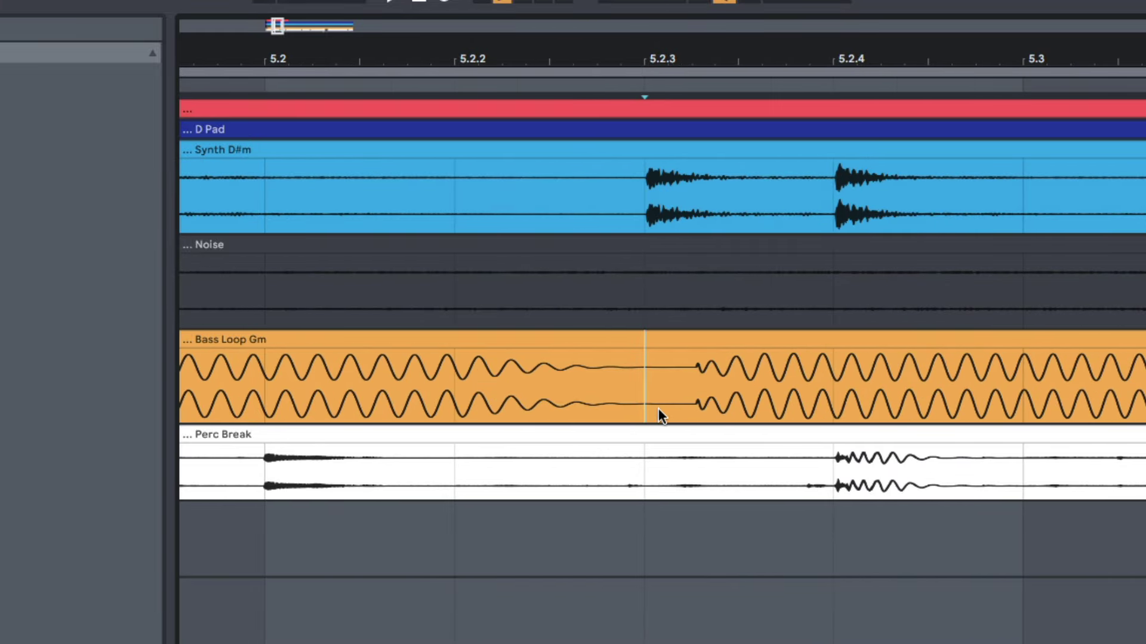
key("ctrl+3")
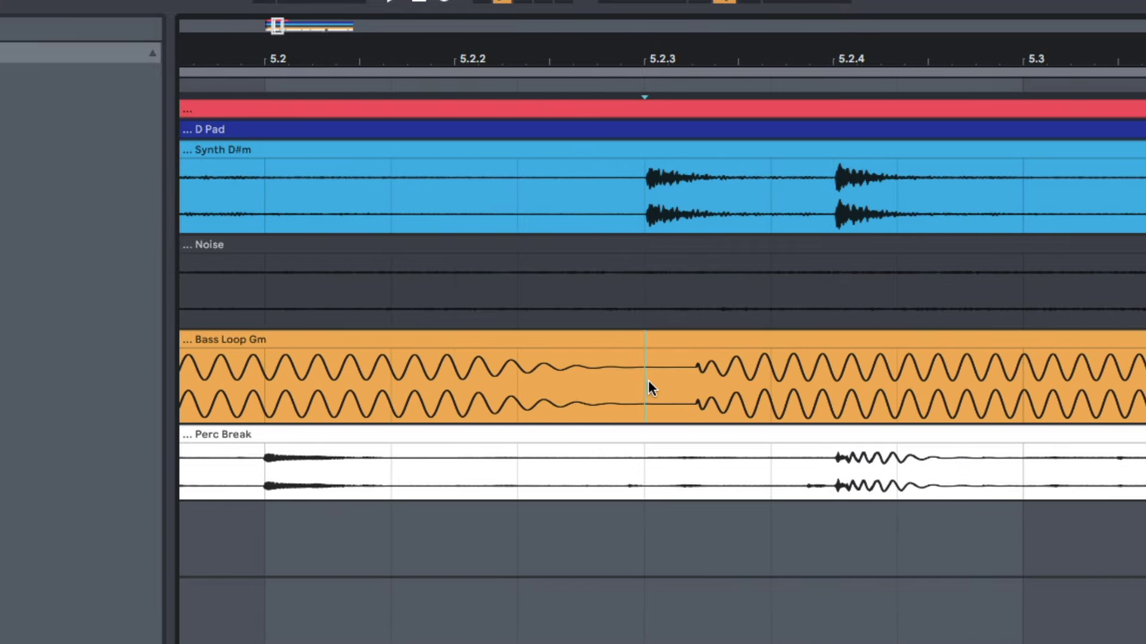
- Split the Bass Loop Gm clip at 5.2.3 and slip the second part's audio so its note starts at the split
key("super+e")
mouse_move(651, 342)
left_mouse_down()
mouse_move(697, 342)
mouse_move(708, 356)
mouse_move(690, 350)
left_mouse_up()
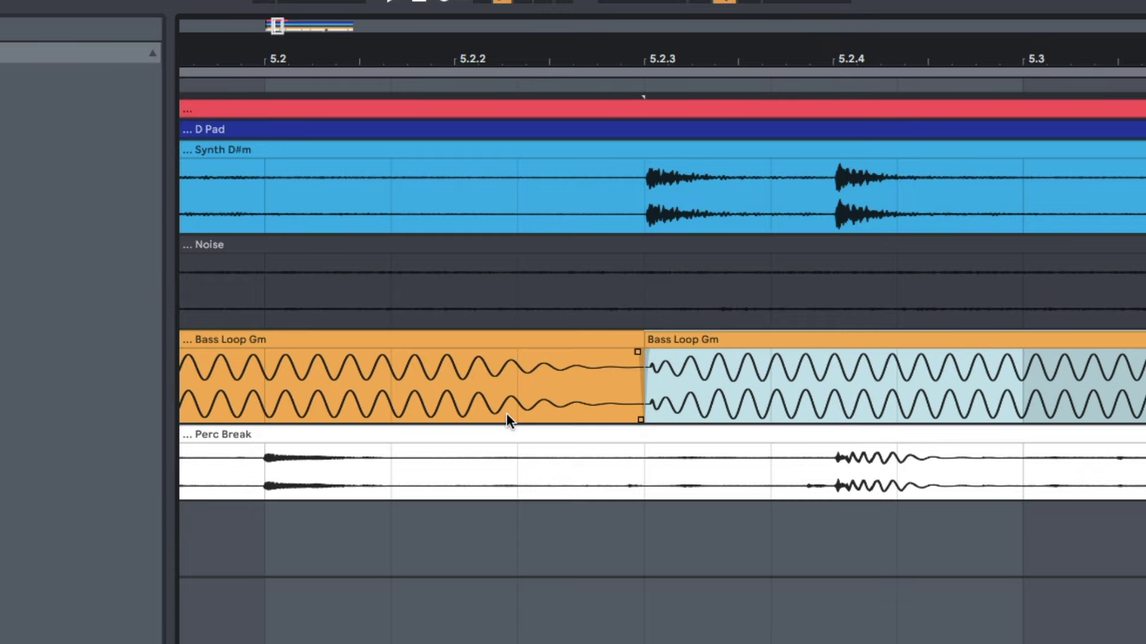
left_click(432, 395)
- Play the arrangement from bar 5 and restart playback to check the timing of the split bass notes
left_click_drag(562, 57, 501, 17)
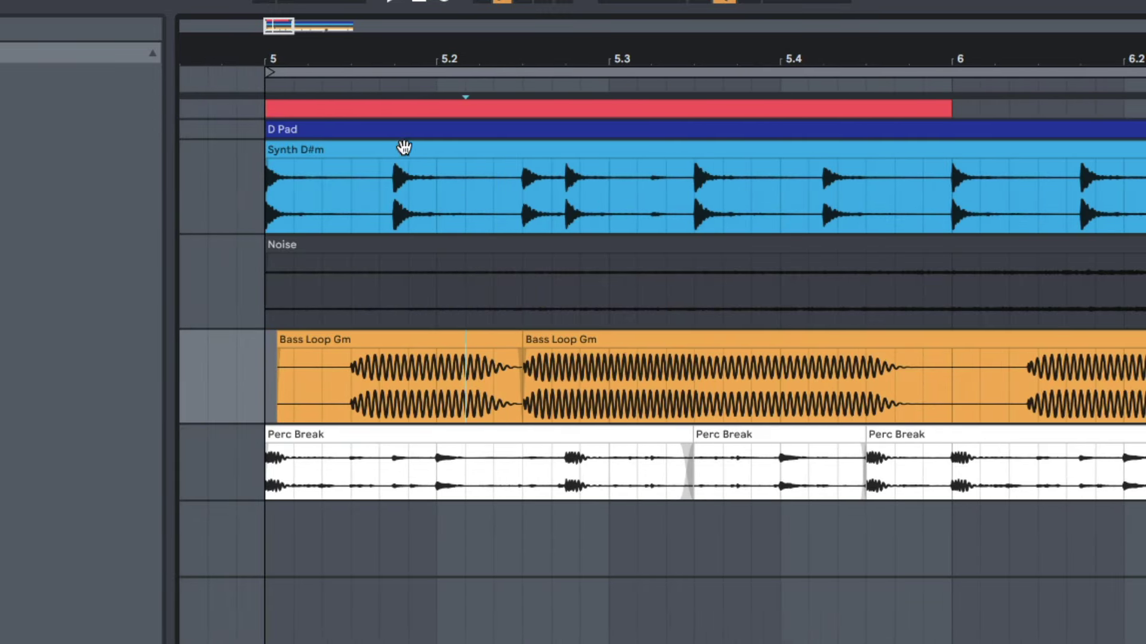
left_click(258, 393)
key("space")
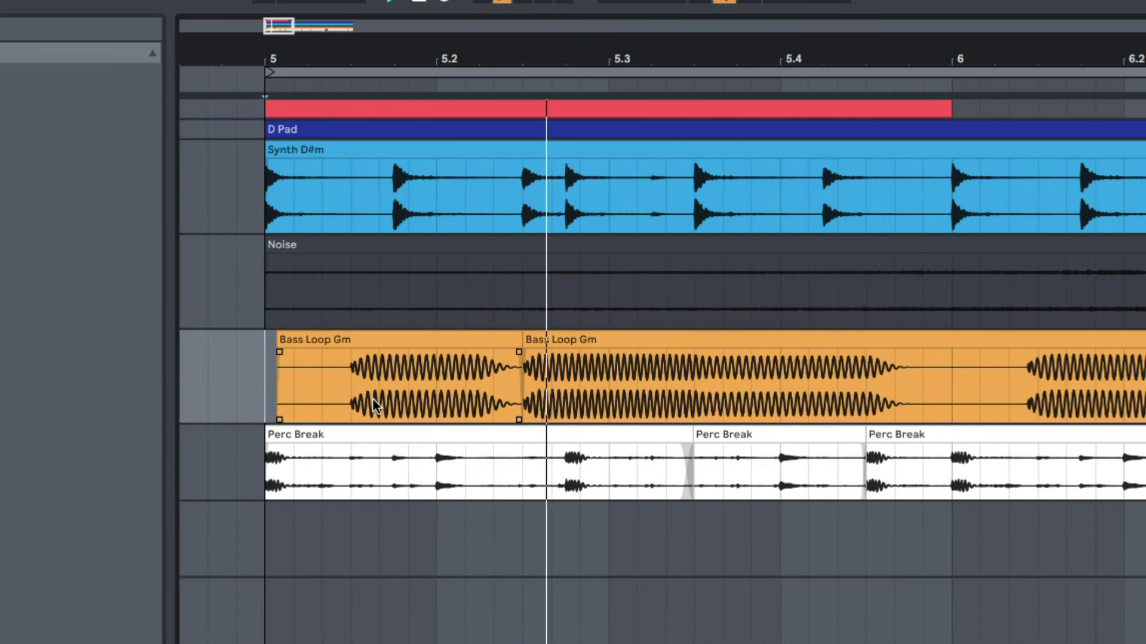
key("space")
key("space")
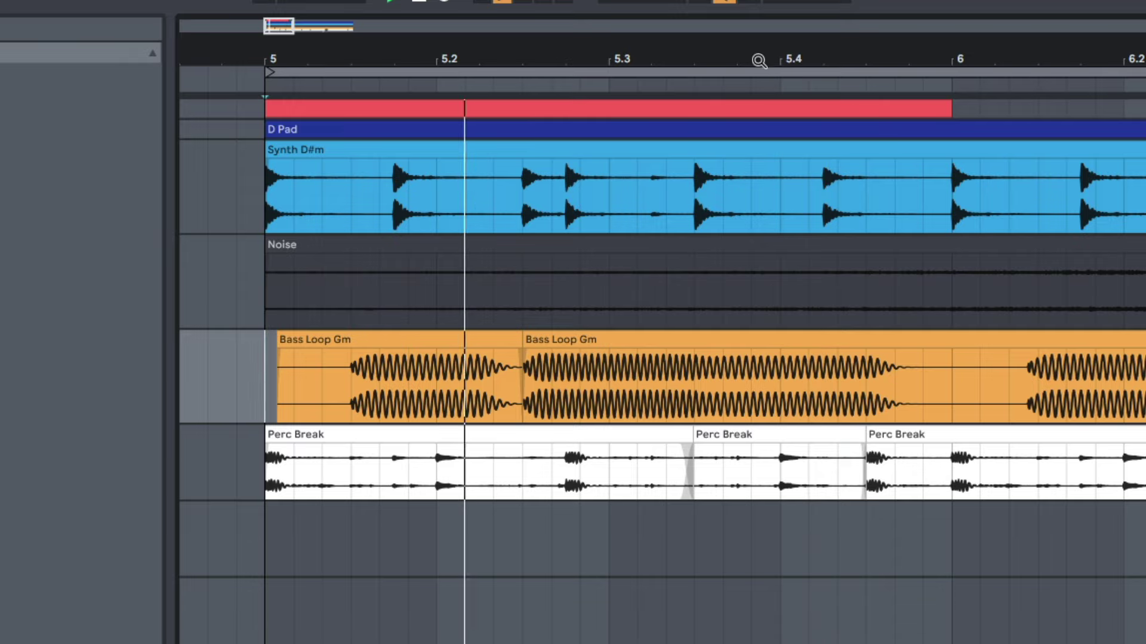
- Delete the Bass Loop Gm audio from bar 6 through the end of bar 8, keeping only the edited first bar
left_click_drag(757, 59, 472, 20)
left_click(528, 387)
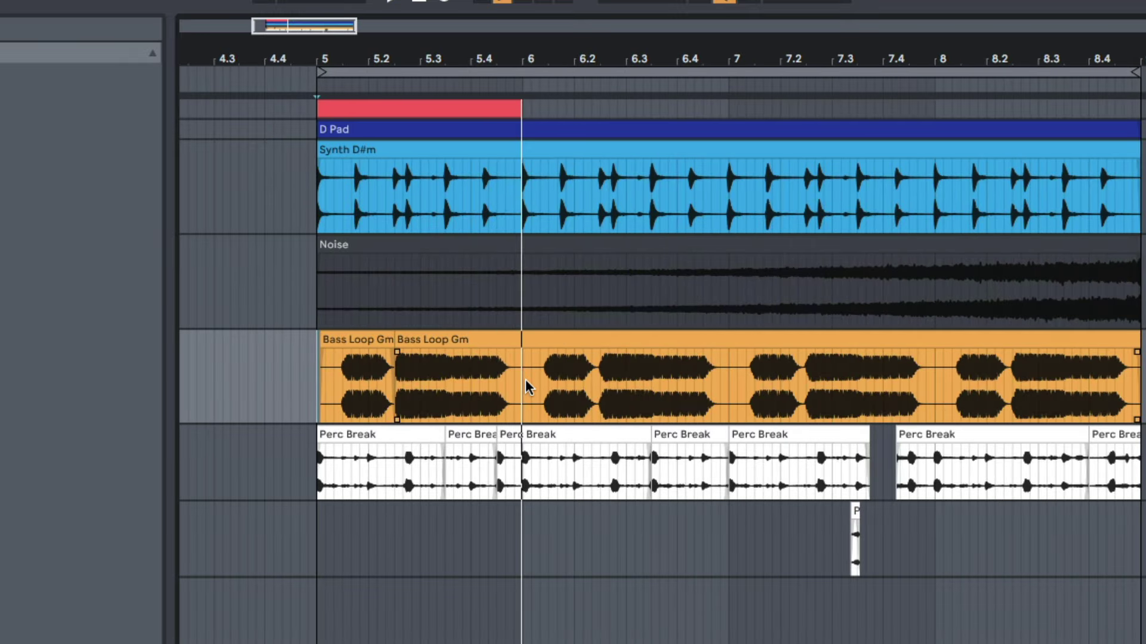
left_click_drag(522, 390, 1140, 382)
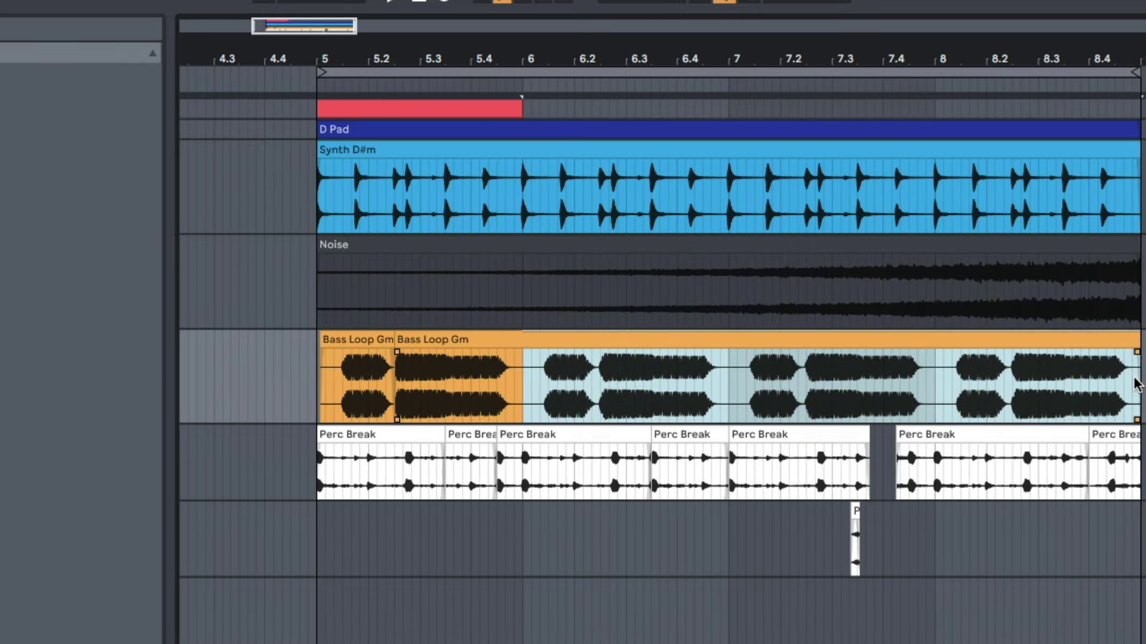
key("Delete")
- Duplicate the edited bar 5 bass section three times to fill bars 6 through 8, and play the arrangement from bar 5
left_click_drag(523, 406, 309, 394)
key("ctrl+d")
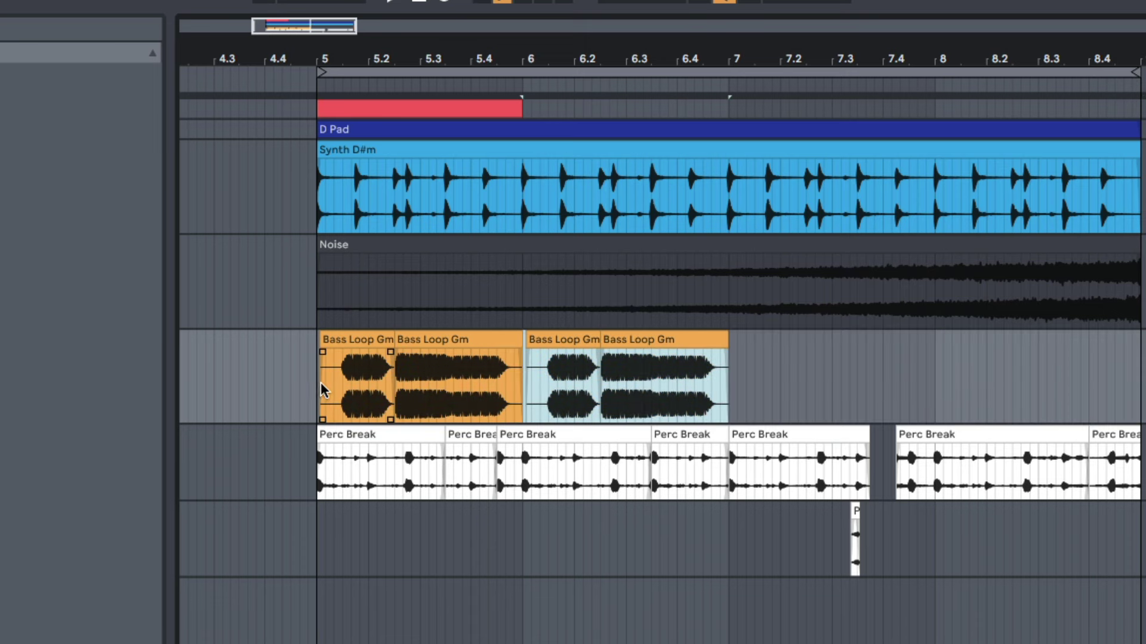
key("ctrl+d")
key("ctrl+d")
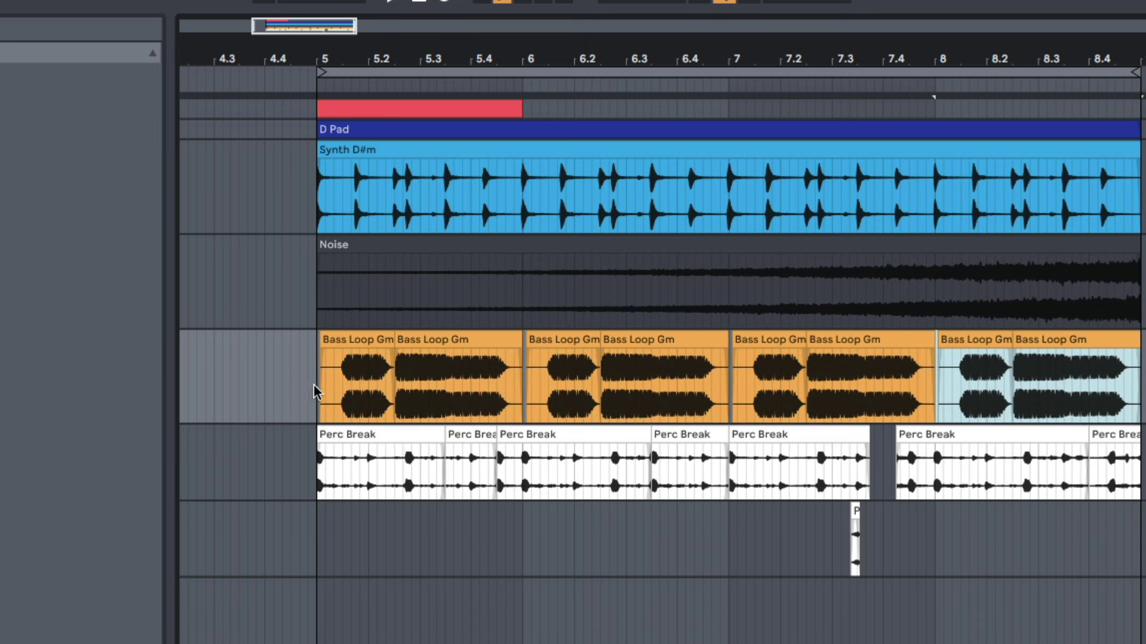
left_click(315, 391)
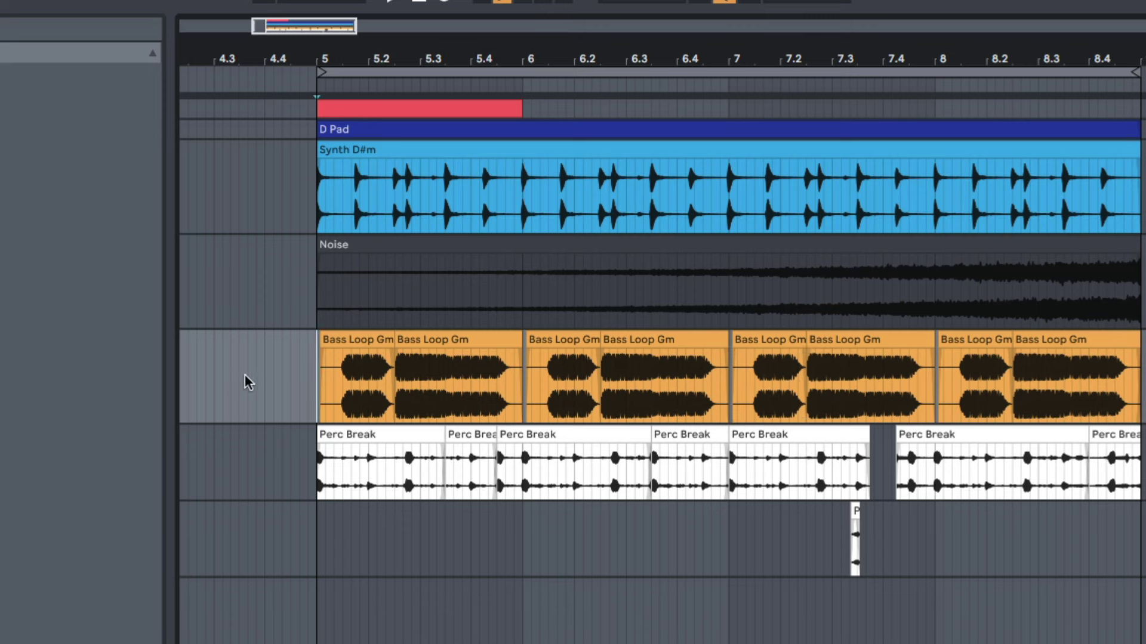
key("space")
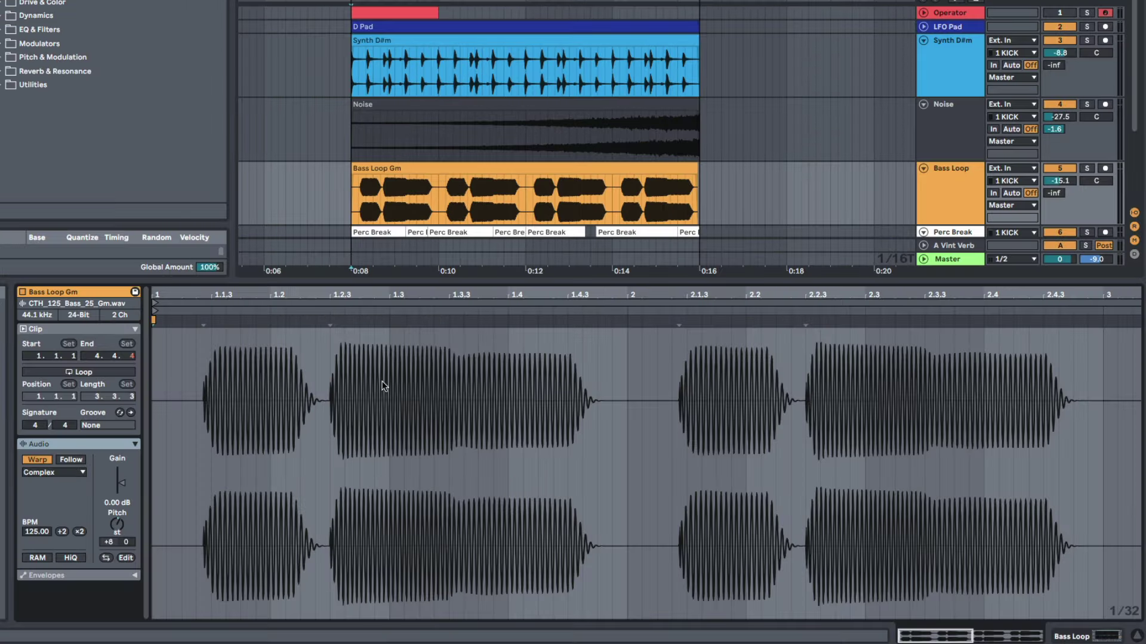
- Add warp markers at the onsets of the first four Bass Loop Gm notes, align the first and third to 1.1.3 and 2.1.3, and play
double_click(204, 321)
double_click(805, 320)
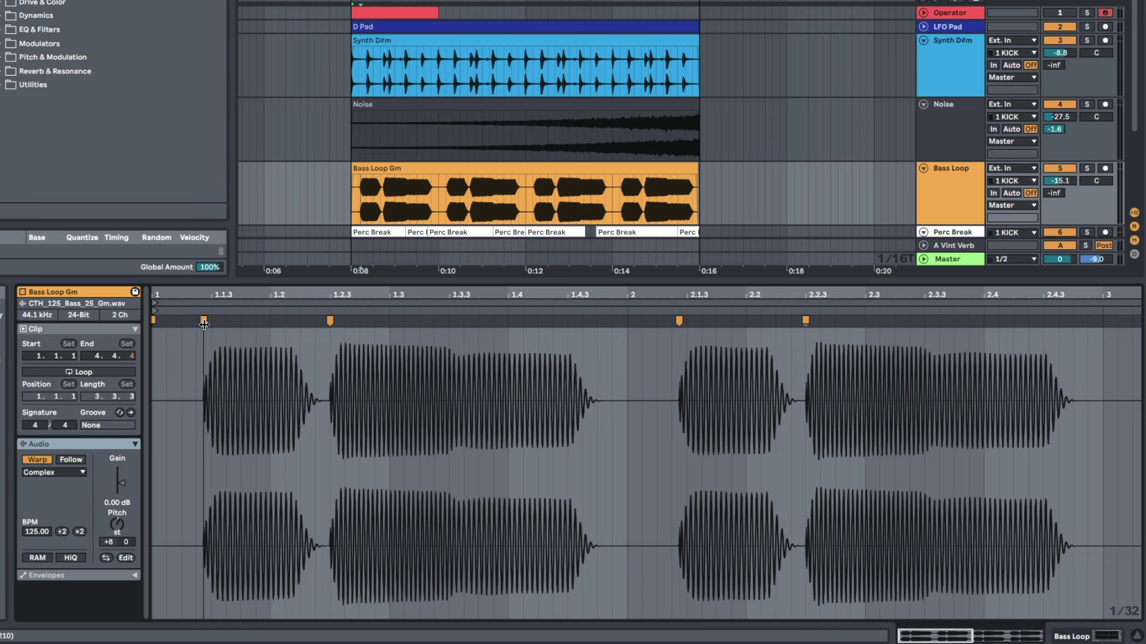
left_click_drag(204, 321, 212, 321)
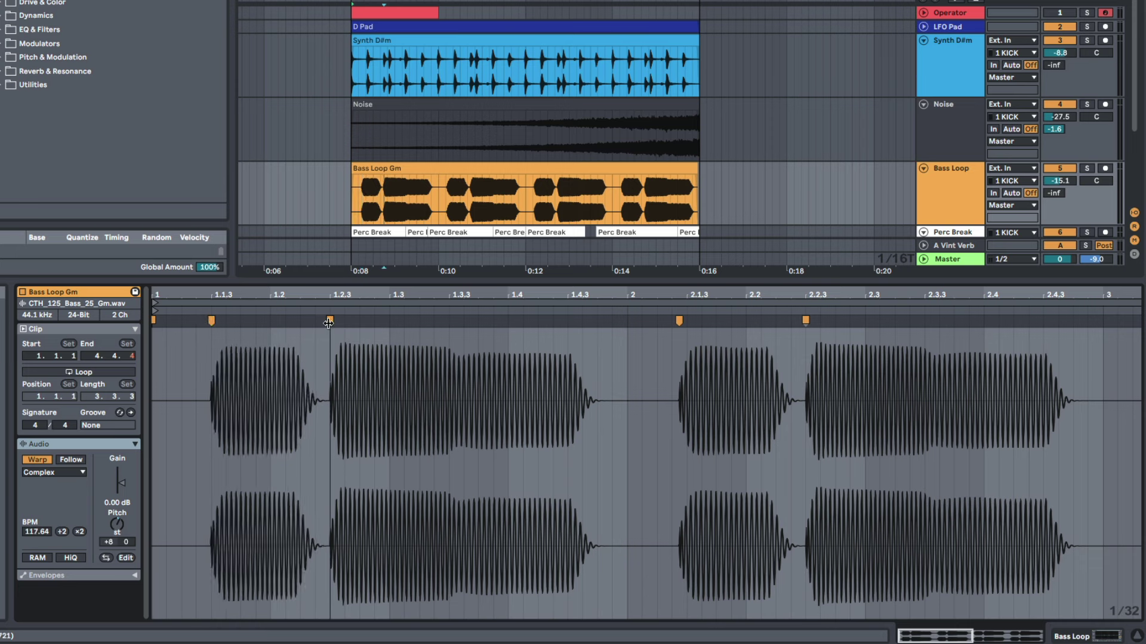
left_click_drag(681, 320, 687, 320)
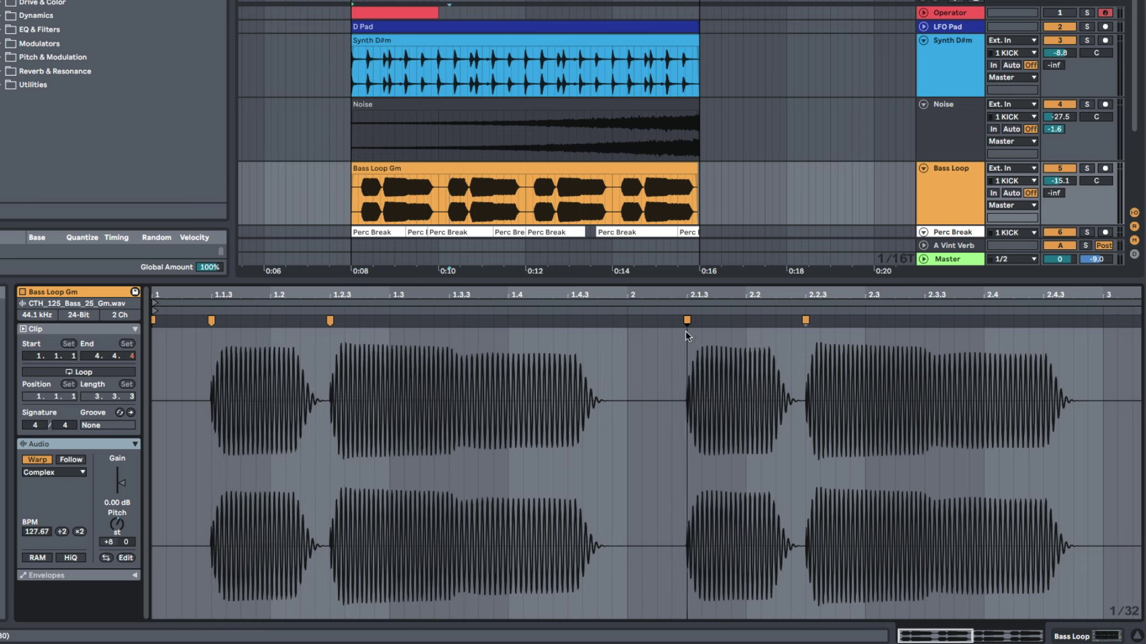
key("space")
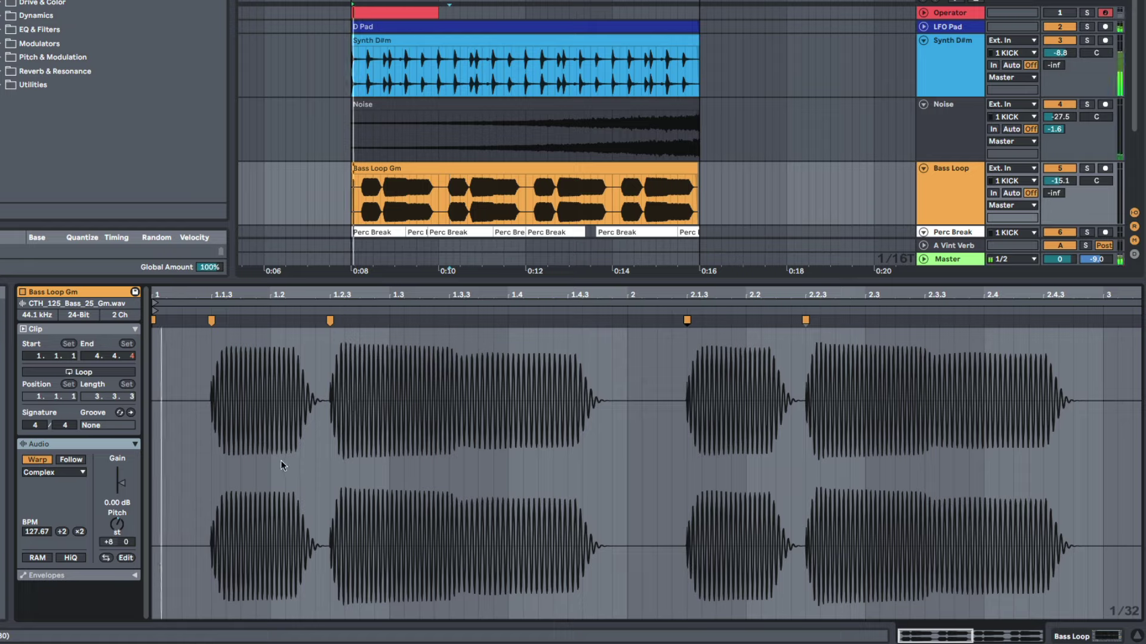